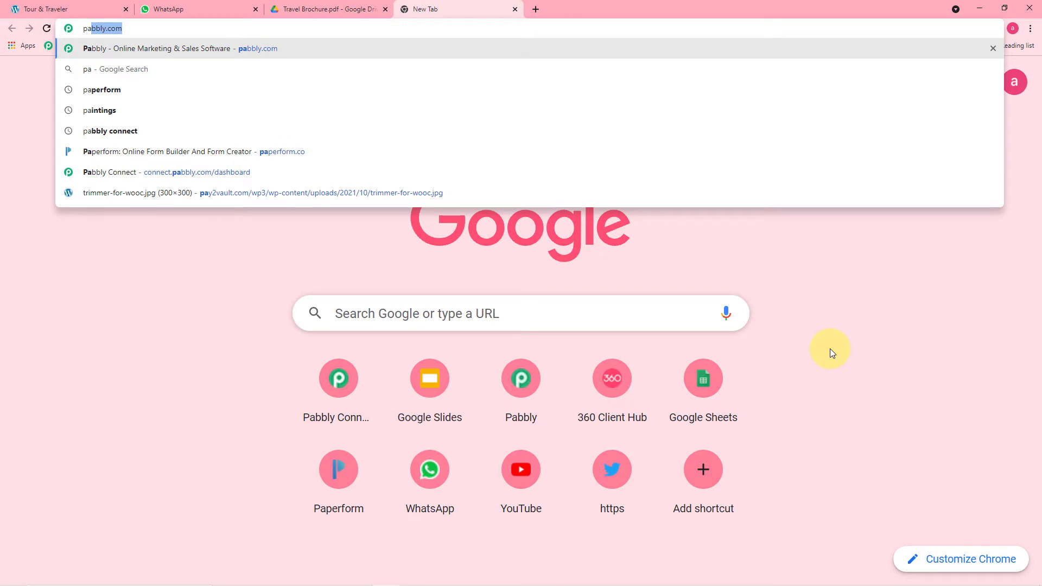
Go to pabbly.com, sign in, and choose Access Now for Pabbly Connect in the apps list
key("Return")
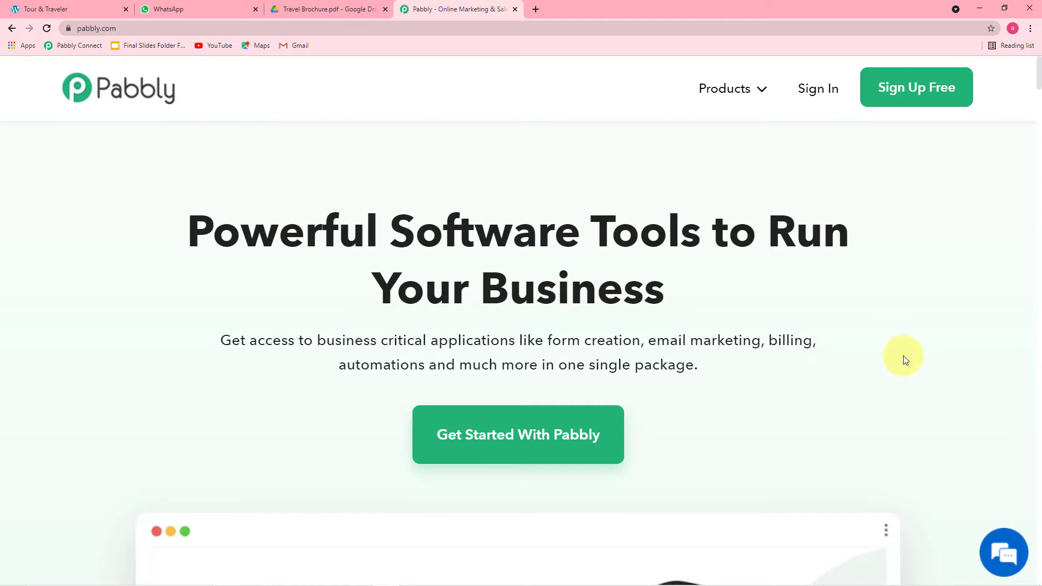
mouse_move(738, 86)
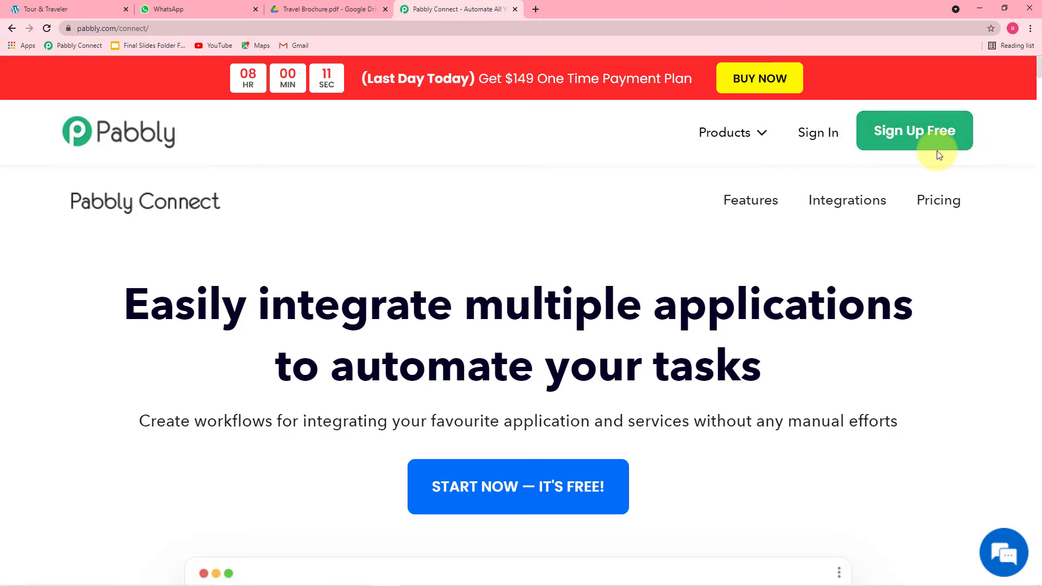
left_click(824, 138)
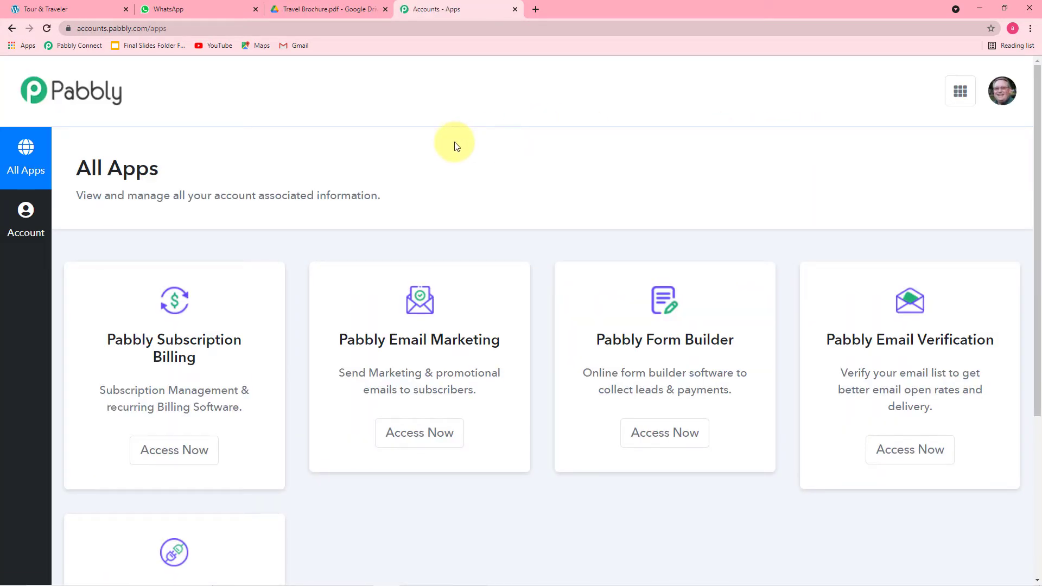
scroll(455, 146, "down", 4)
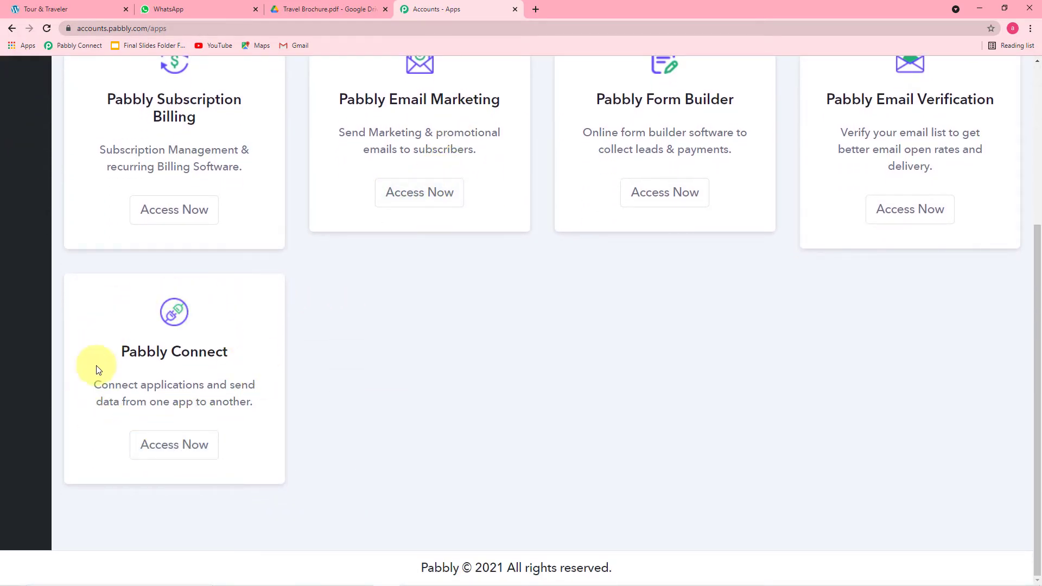
left_click(188, 452)
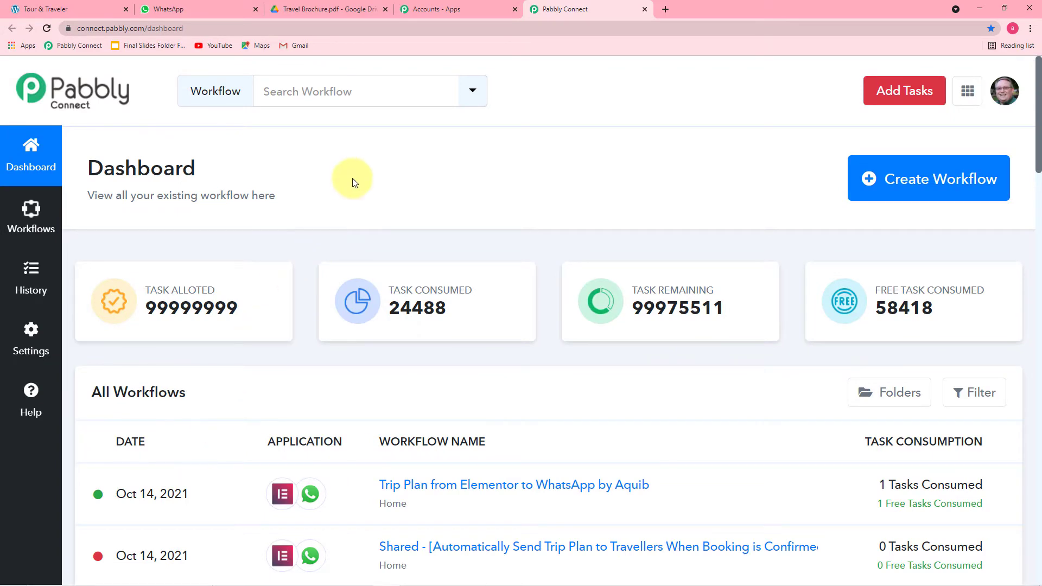
Create a new workflow named 'Trip Plan from Elementor form to WhatsApp'
scroll(353, 181, "down", 6)
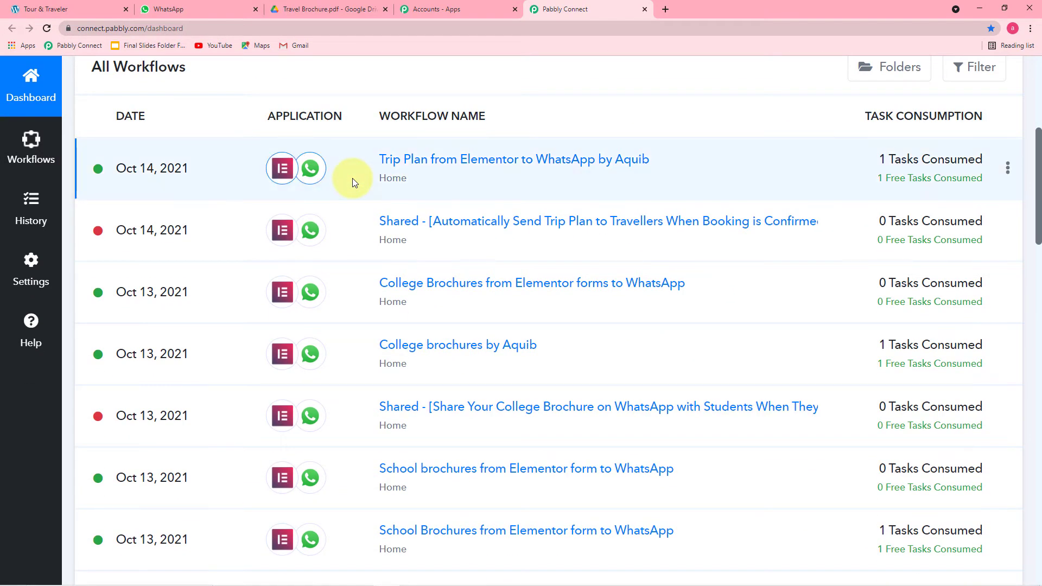
scroll(445, 324, "down", 1)
scroll(445, 324, "up", 7)
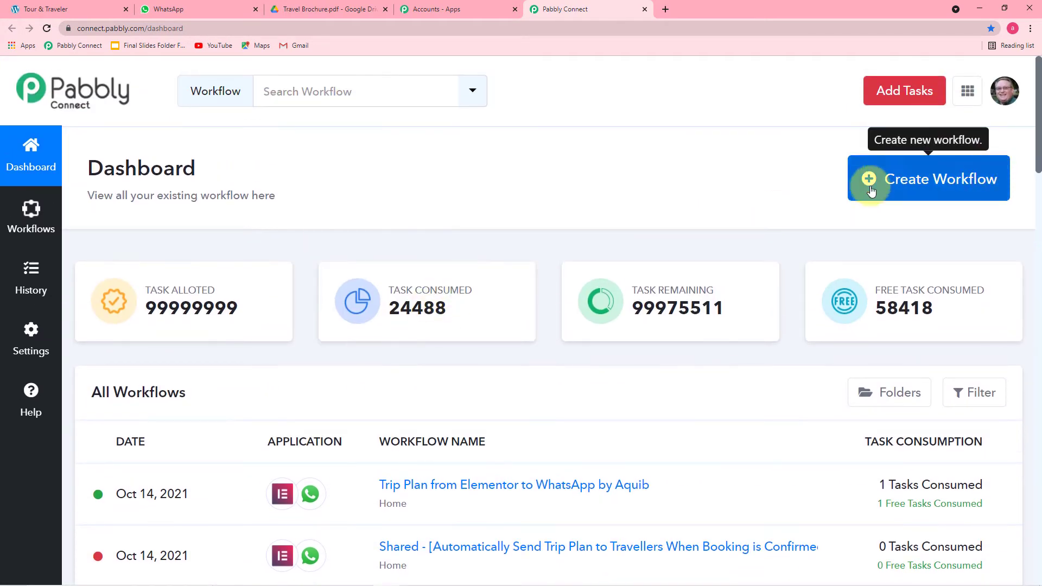
left_click(948, 193)
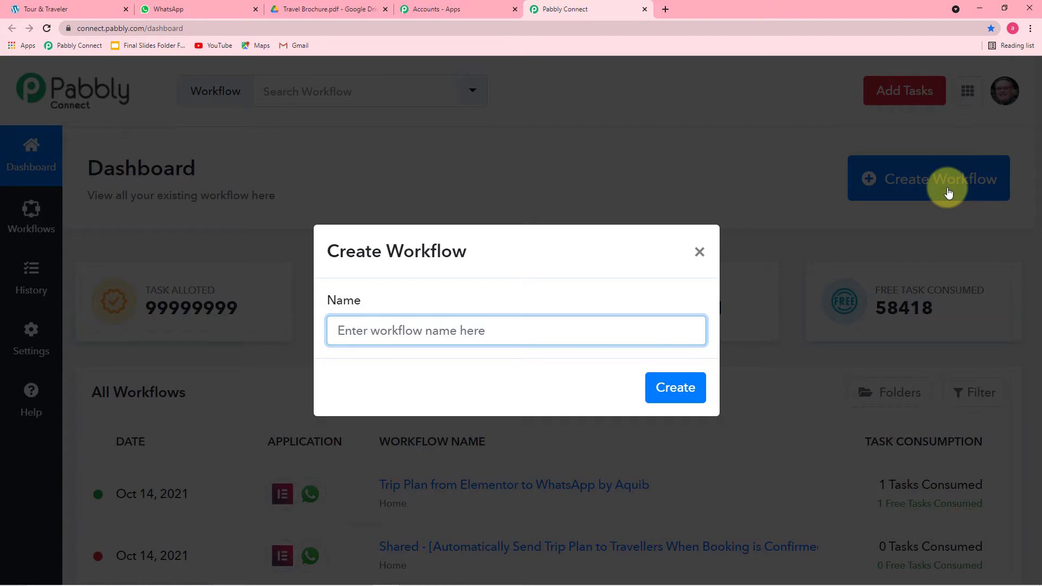
type("Trip Plan from Elementor form to WhatsApp")
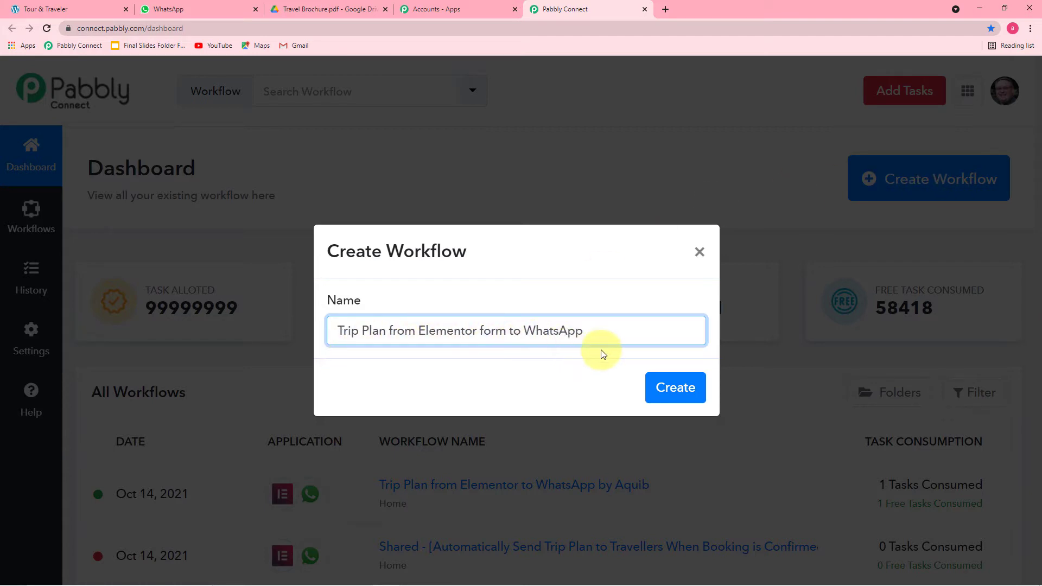
left_click(682, 395)
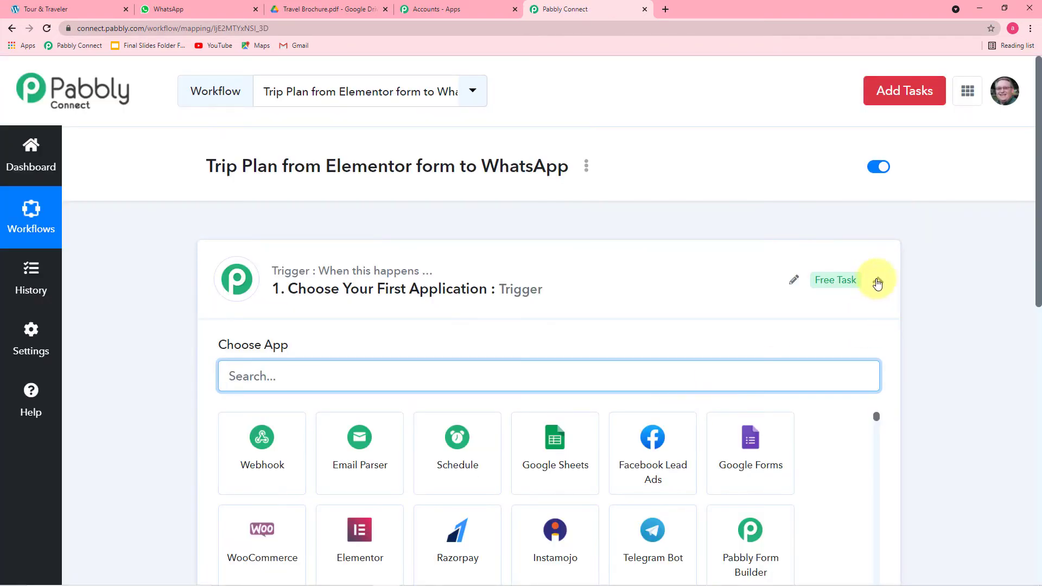
left_click(877, 281)
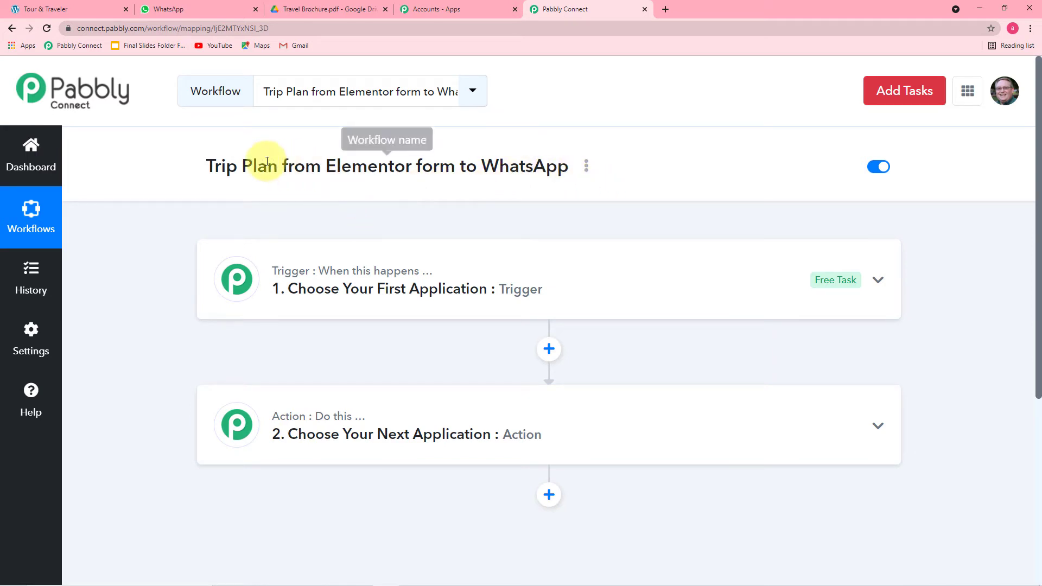
Set the trigger to Elementor's New Form Submission and start capturing the webhook response
left_click(353, 303)
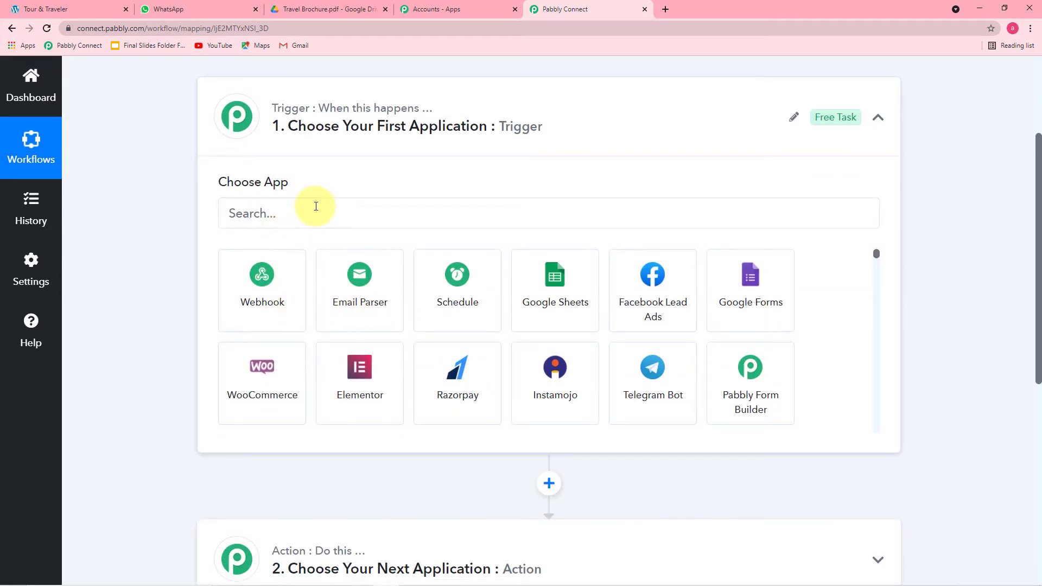
left_click(318, 213)
type("el")
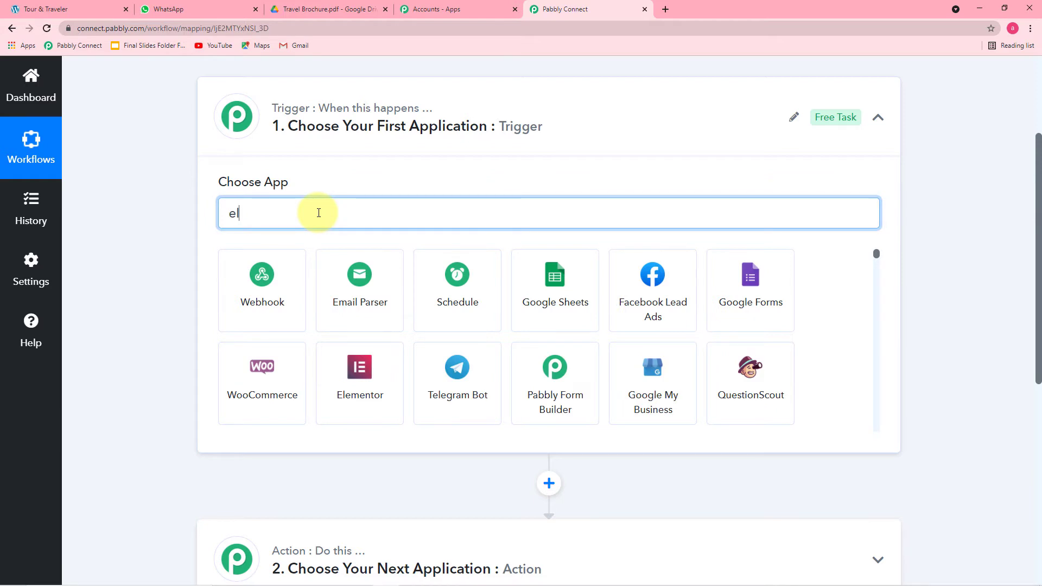
left_click(225, 287)
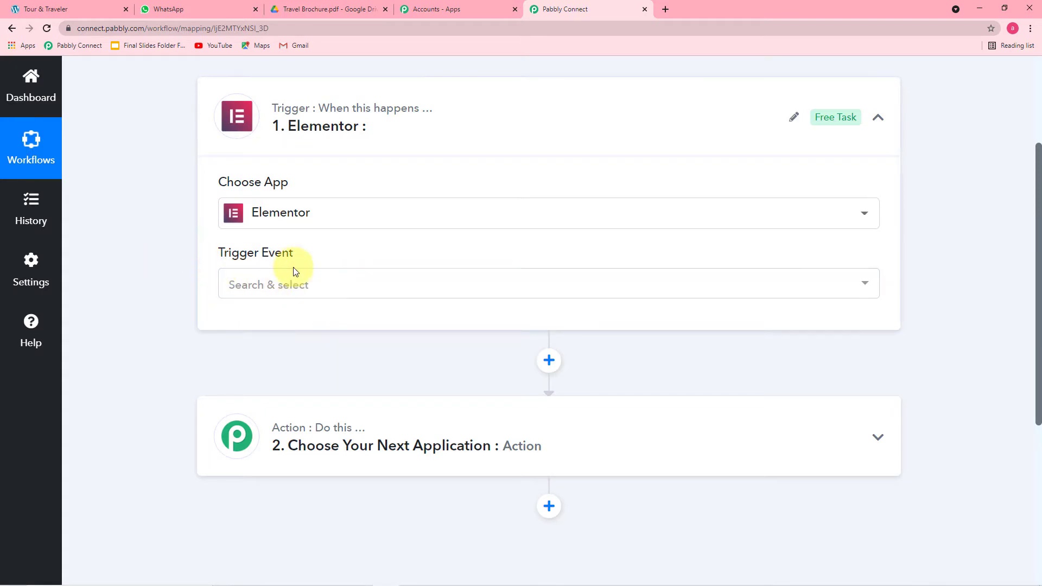
left_click(391, 296)
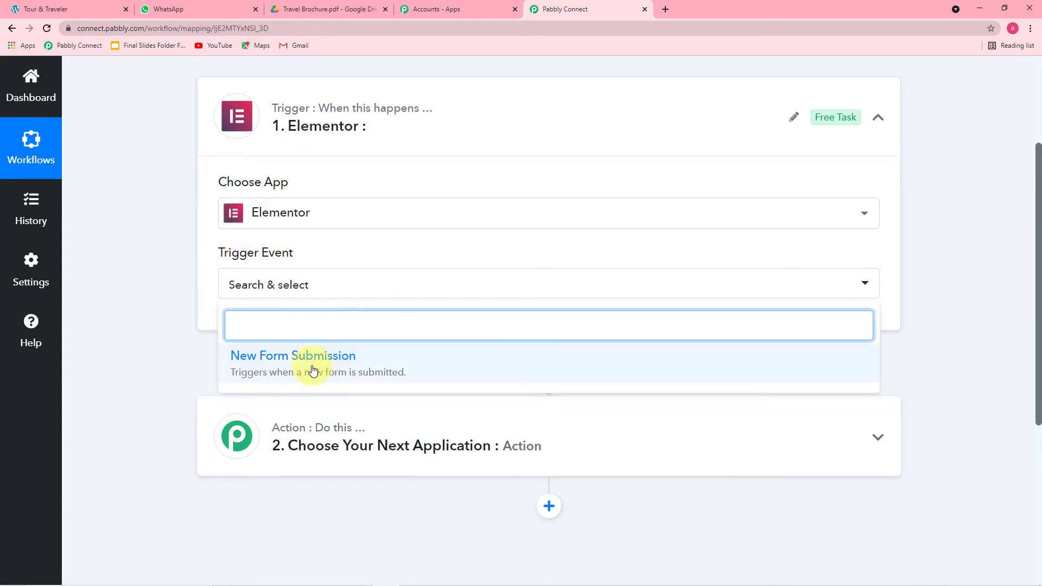
left_click(312, 371)
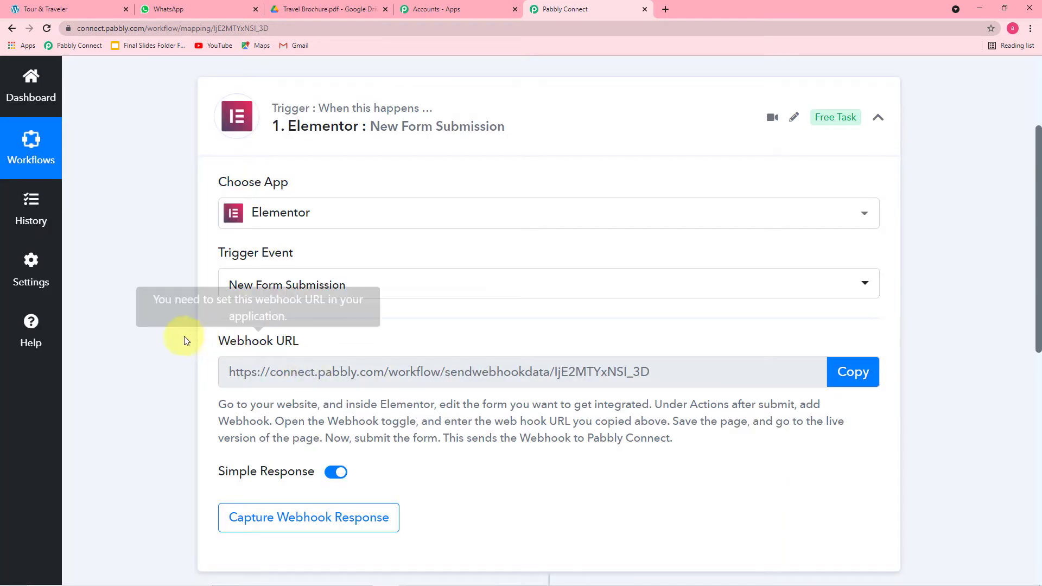
scroll(185, 338, "down", 2)
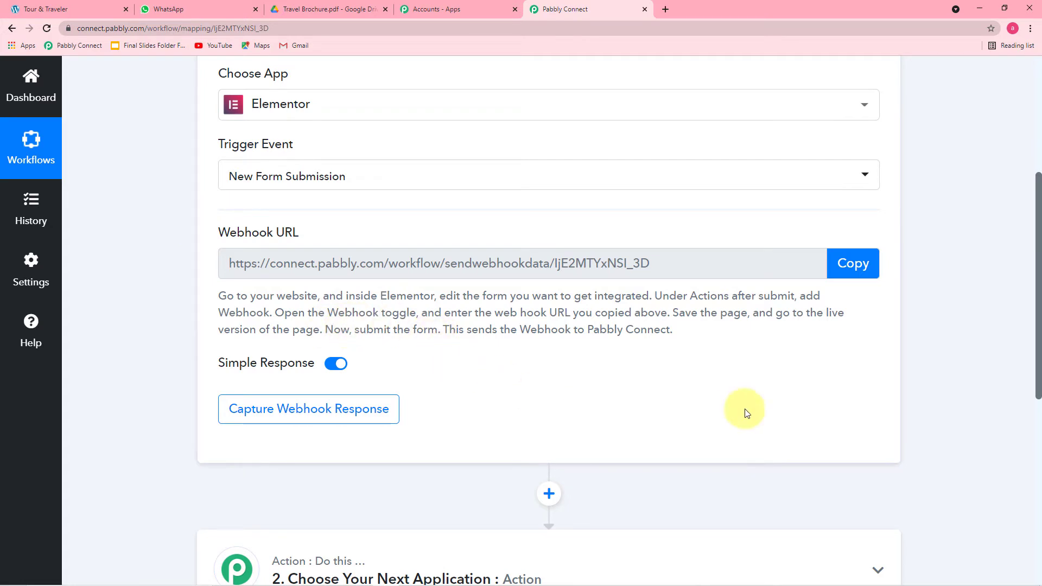
left_click(860, 280)
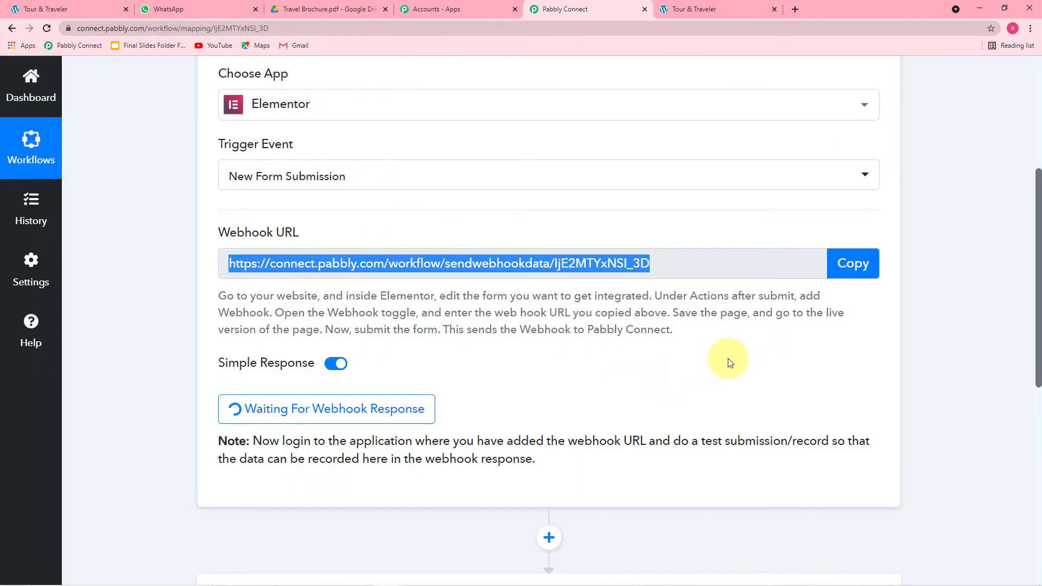
Open the Tour & Traveler page in Elementor and select the trip-plan form
left_click(710, 12)
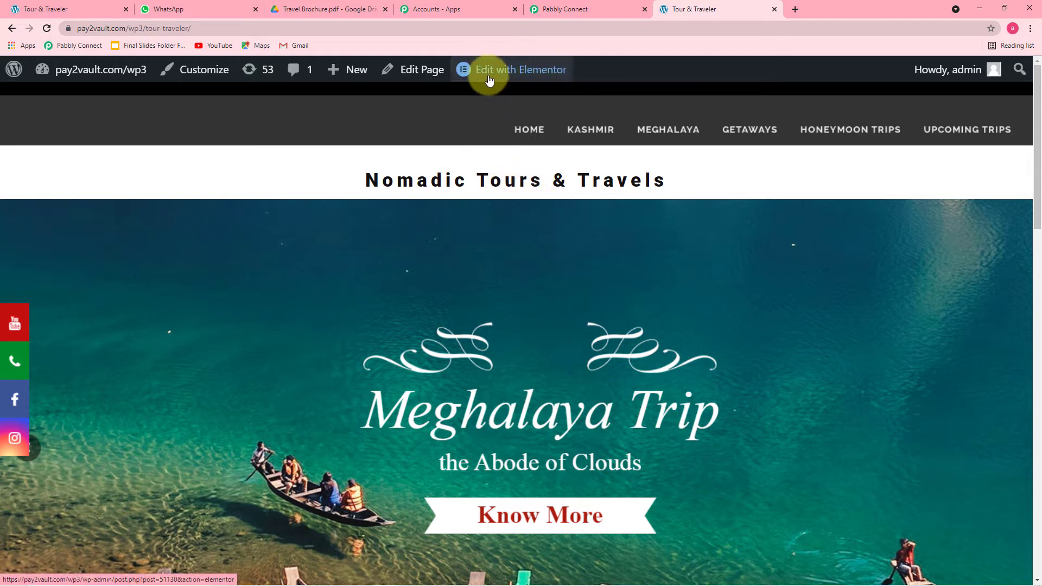
mouse_move(523, 79)
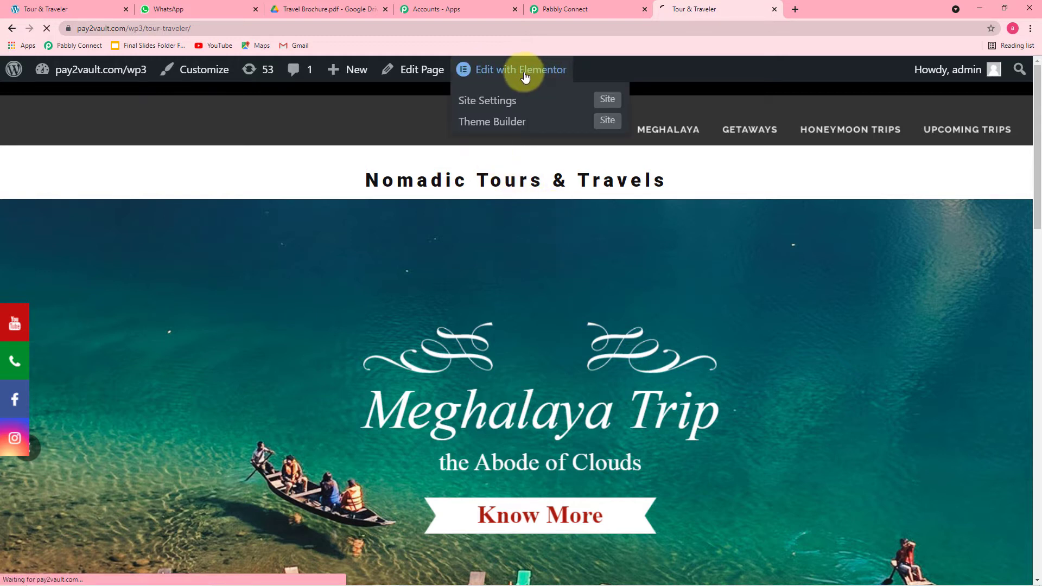
left_click(496, 77)
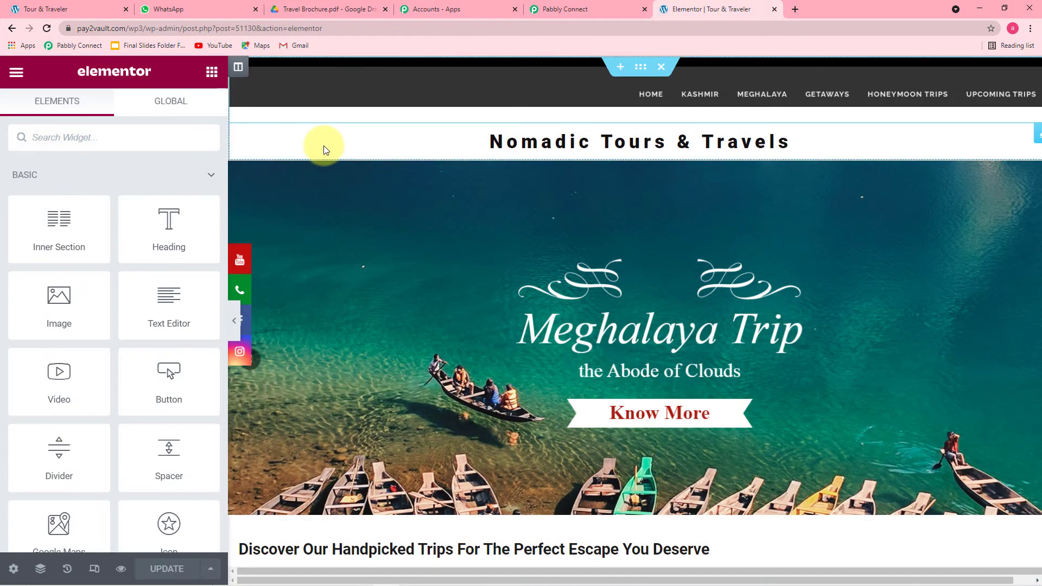
scroll(408, 226, "down", 12)
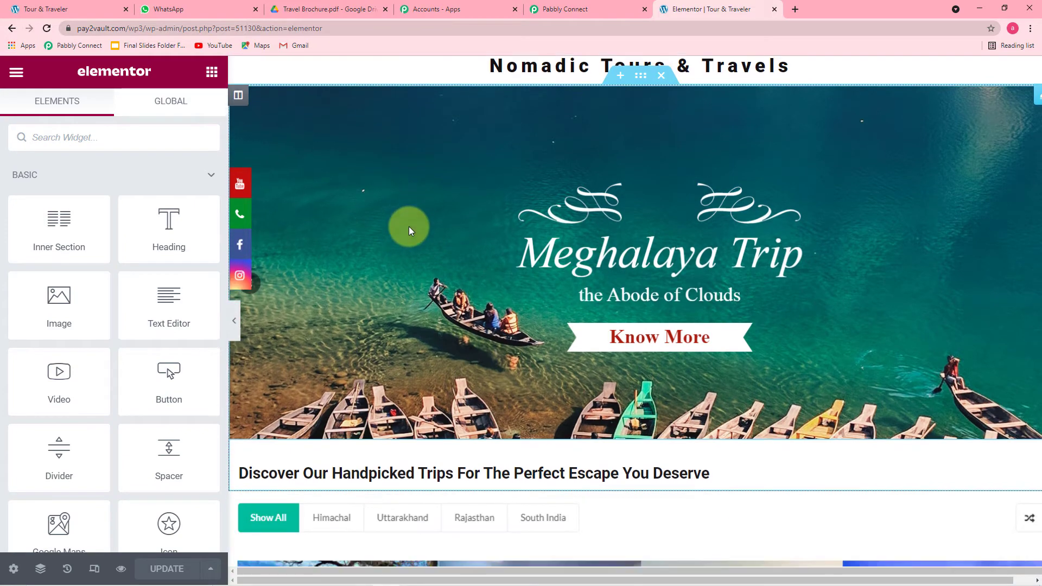
scroll(411, 226, "down", 5)
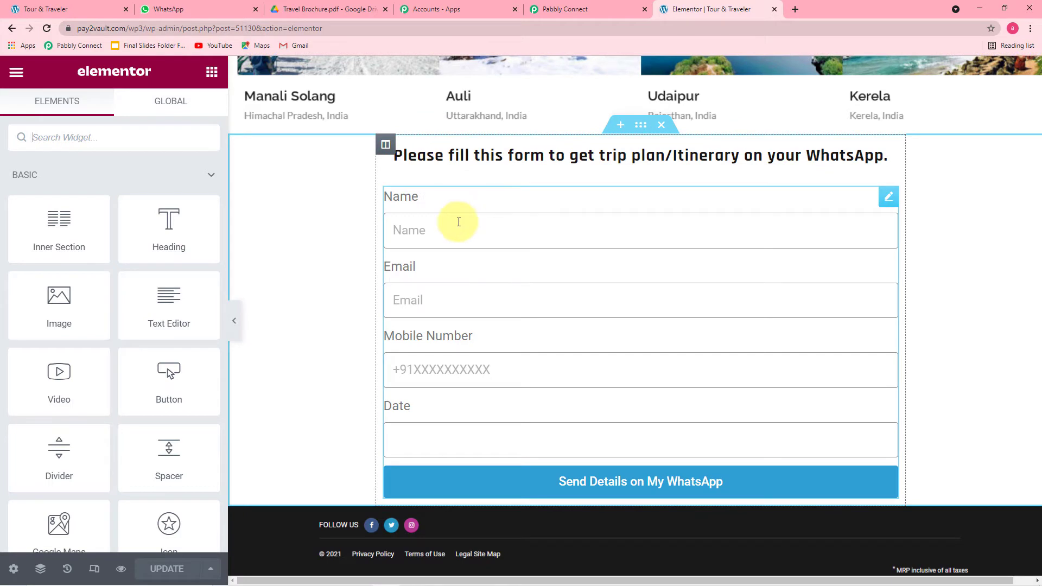
left_click(459, 222)
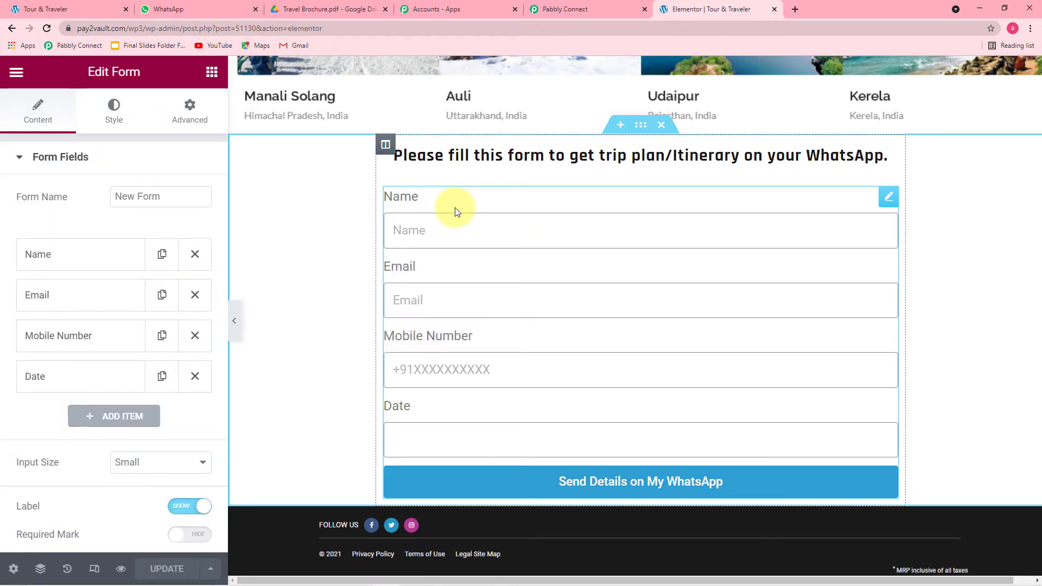
left_click(430, 222)
scroll(142, 209, "down", 3)
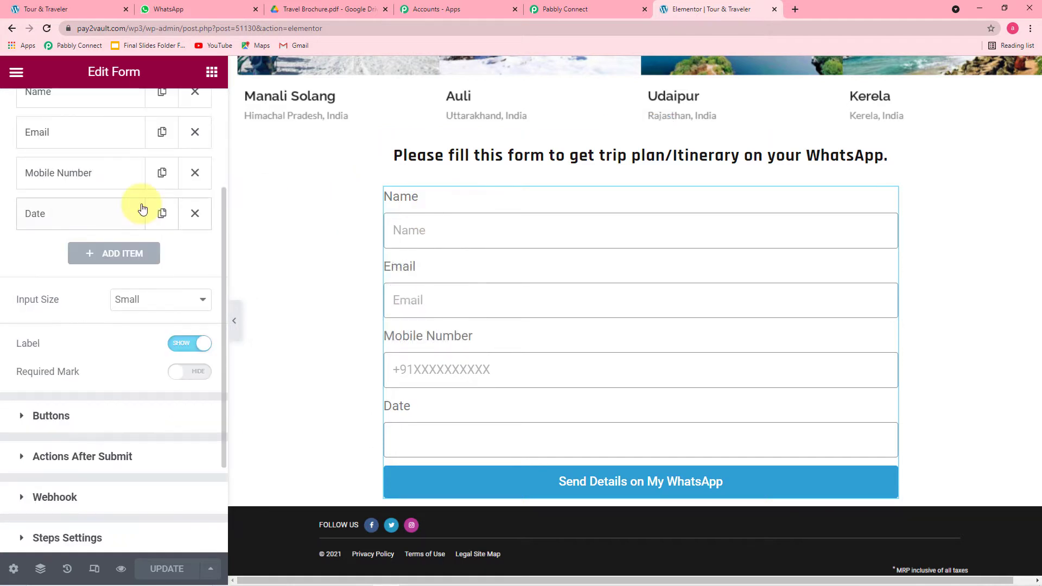
scroll(142, 209, "up", 3)
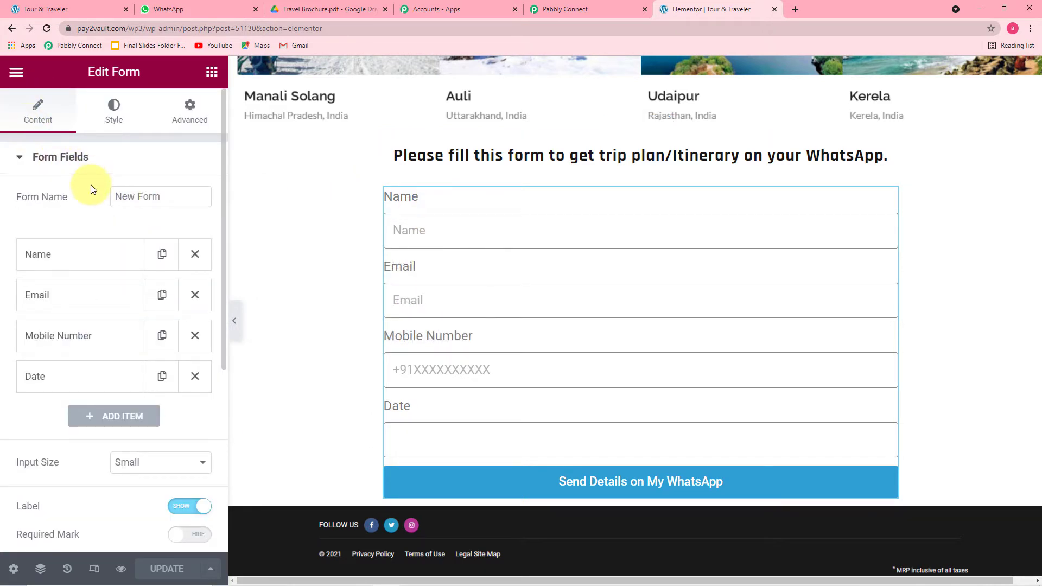
scroll(91, 189, "down", 5)
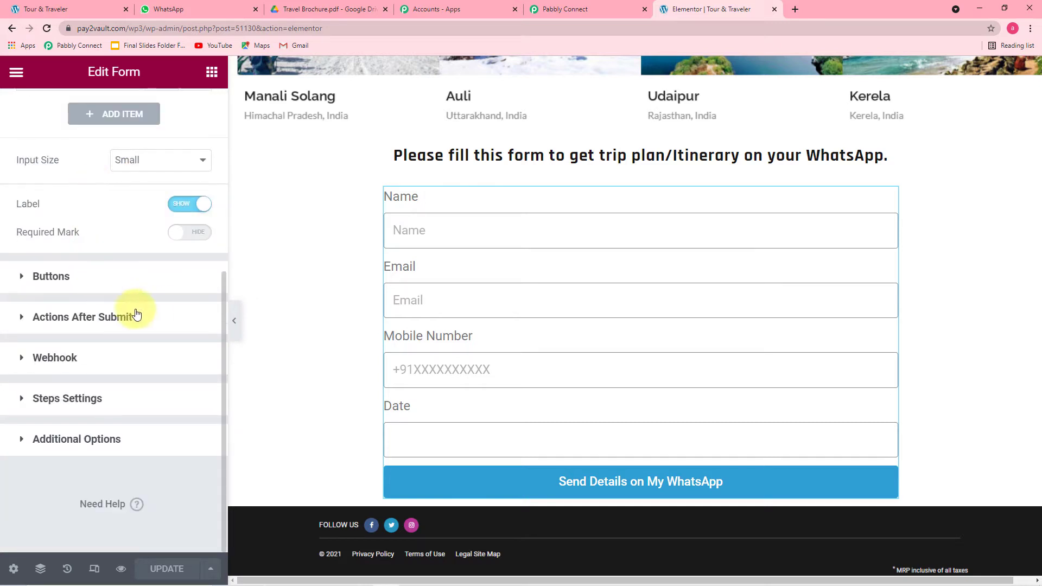
Add a Webhook action to the form's Actions After Submit and show its settings
left_click(106, 318)
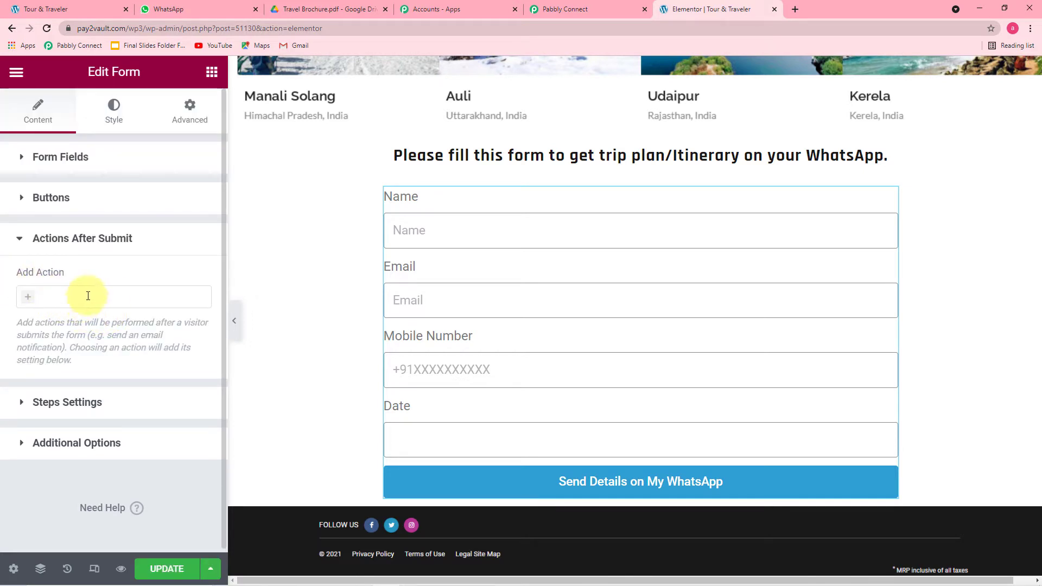
left_click(88, 296)
type("we")
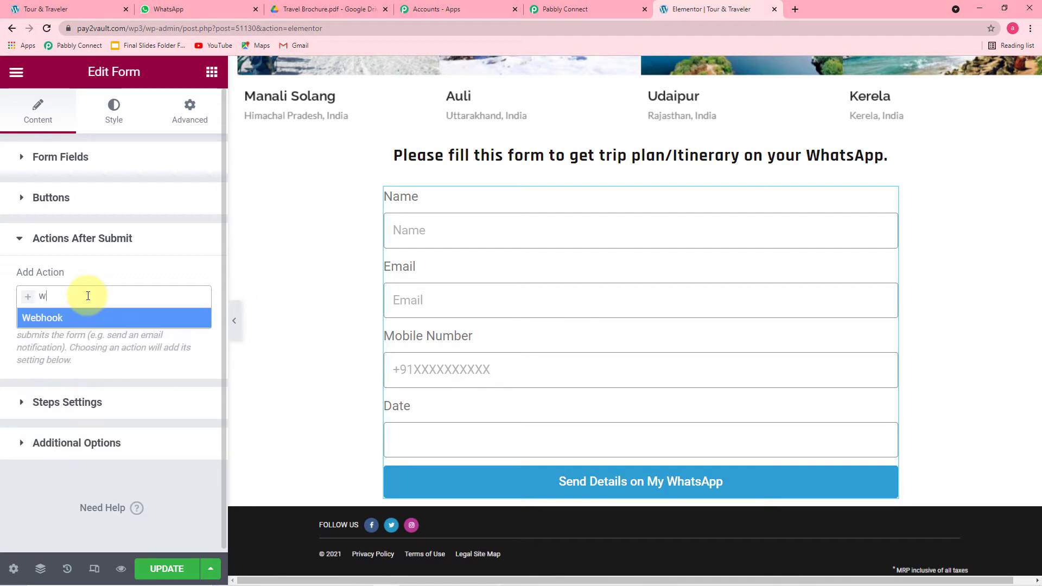
left_click(63, 319)
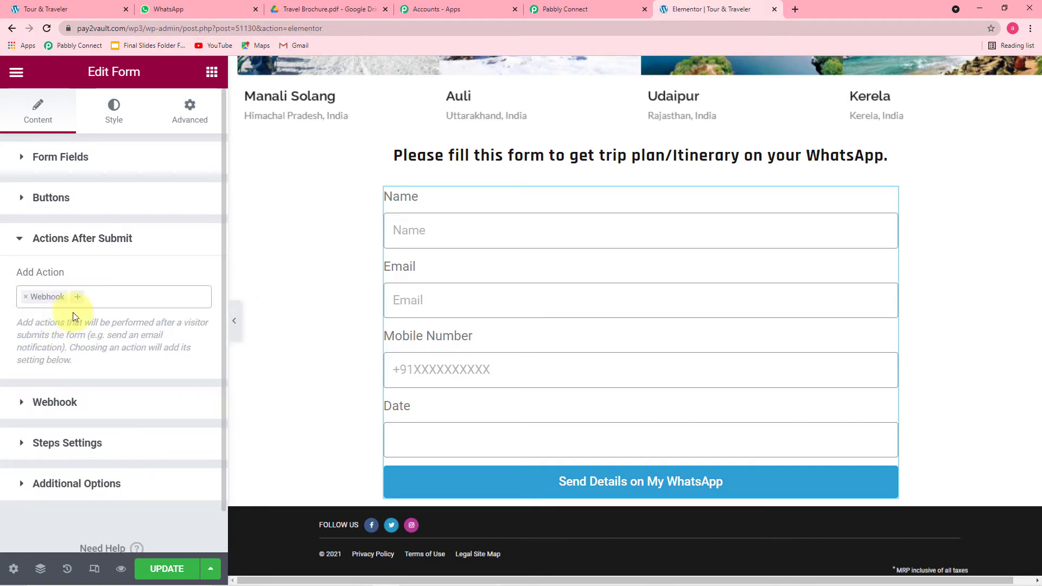
scroll(88, 332, "down", 1)
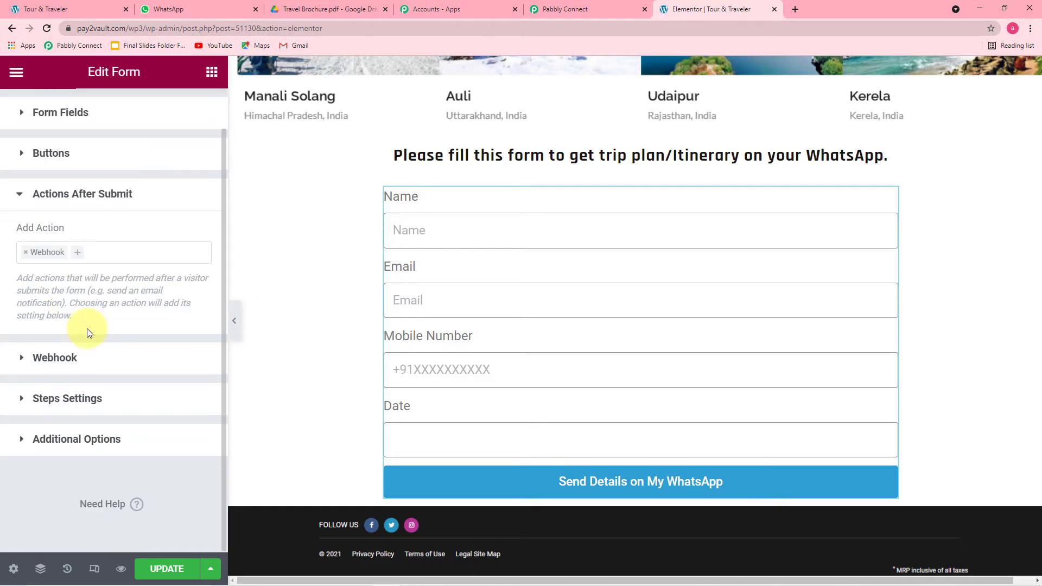
left_click(65, 361)
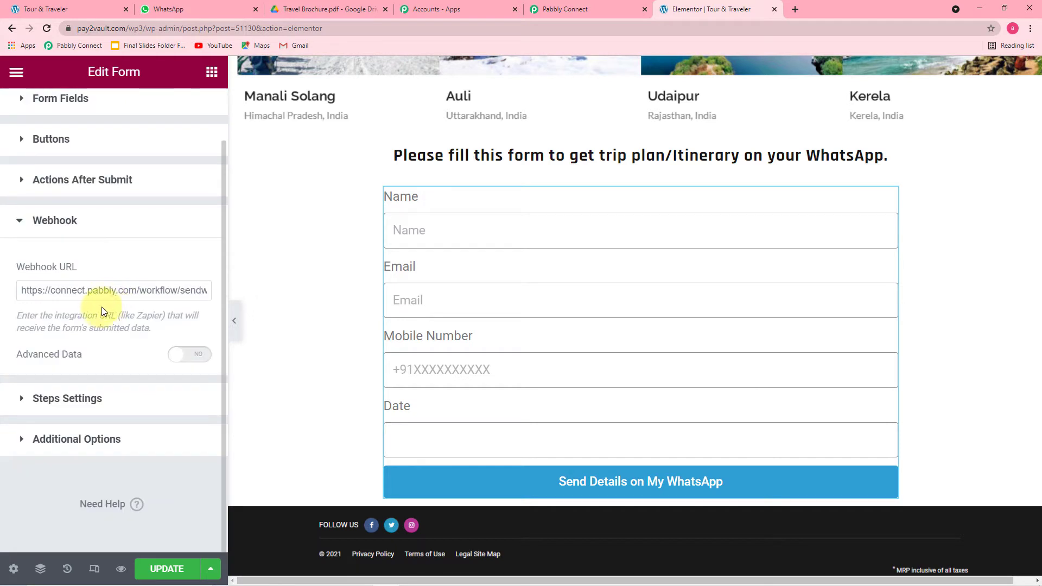
Replace the old webhook URL with the Pabbly Connect webhook URL and update the page
triple_click(109, 295)
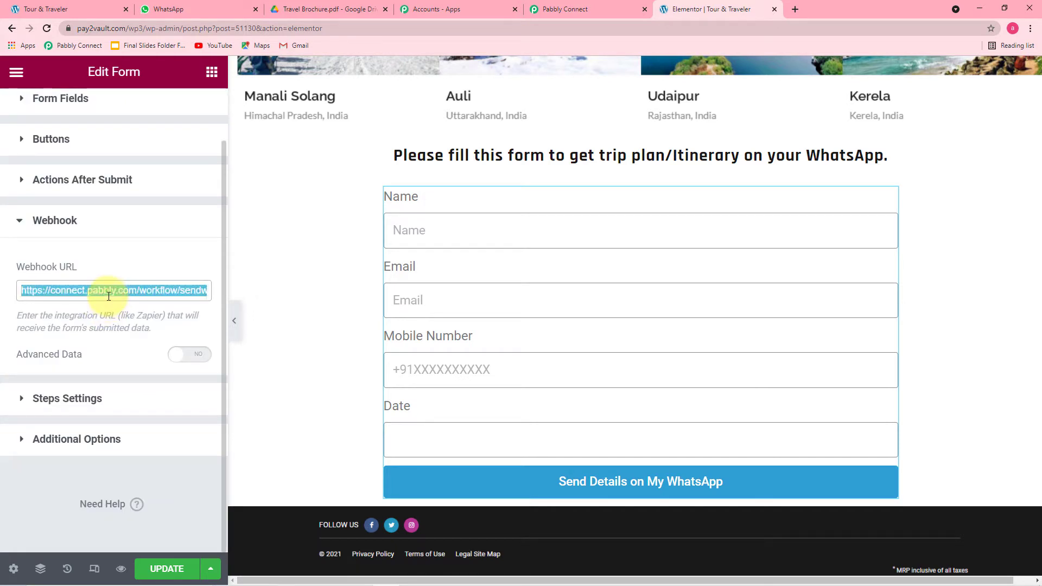
key("BackSpace")
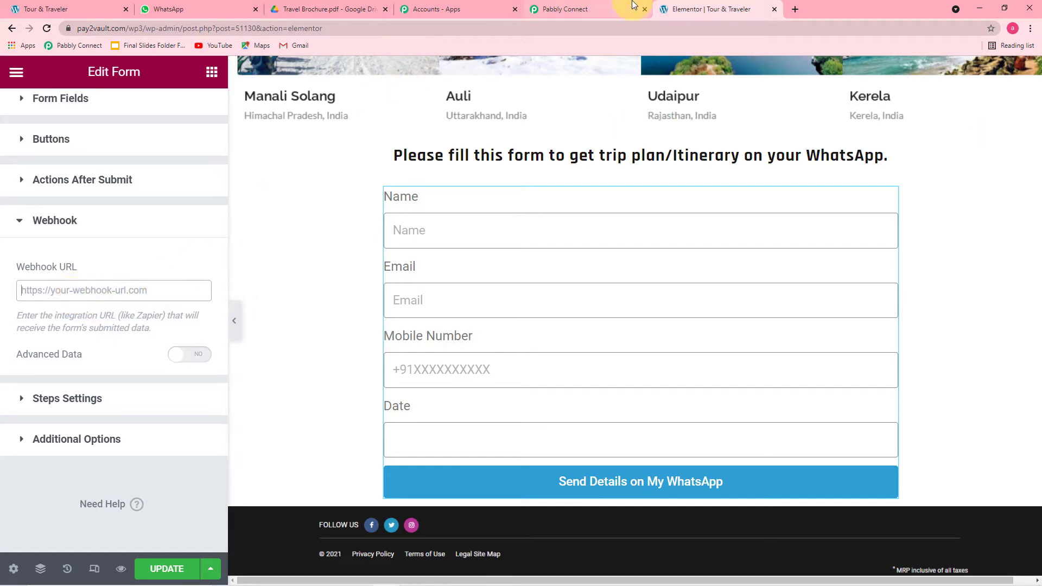
left_click(604, 11)
left_click(844, 264)
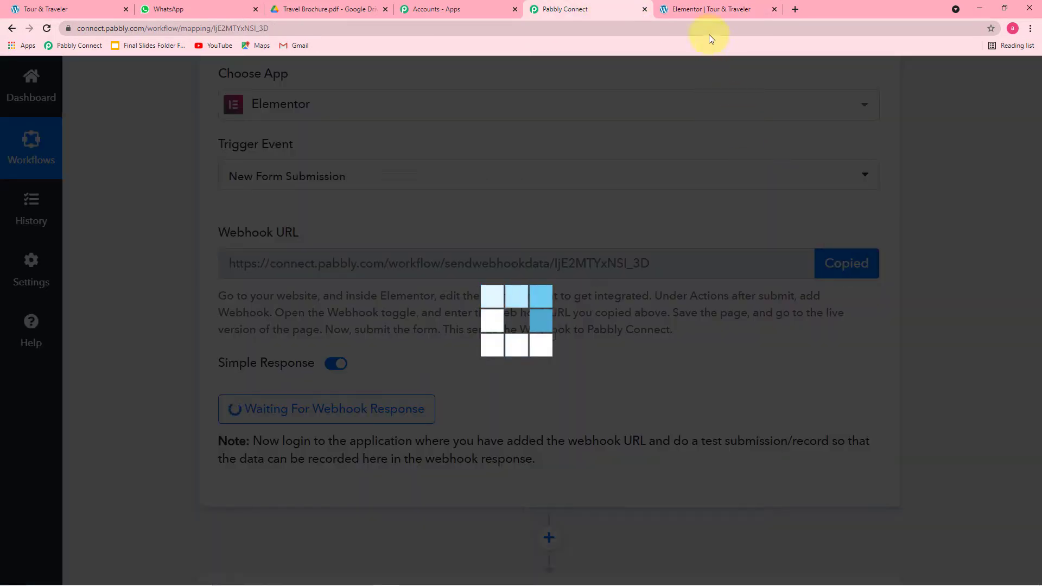
left_click(695, 12)
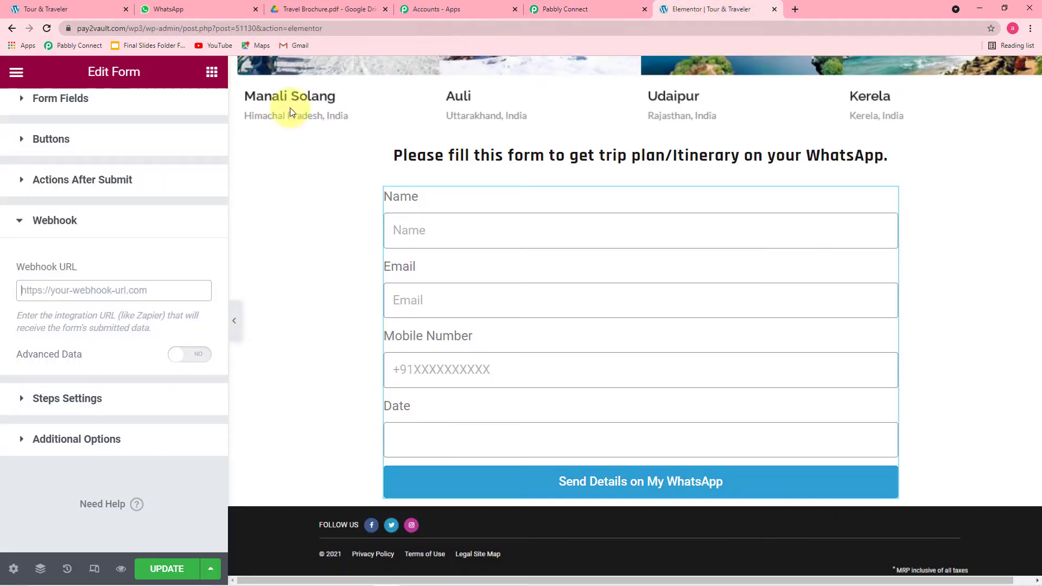
right_click(61, 287)
left_click(77, 374)
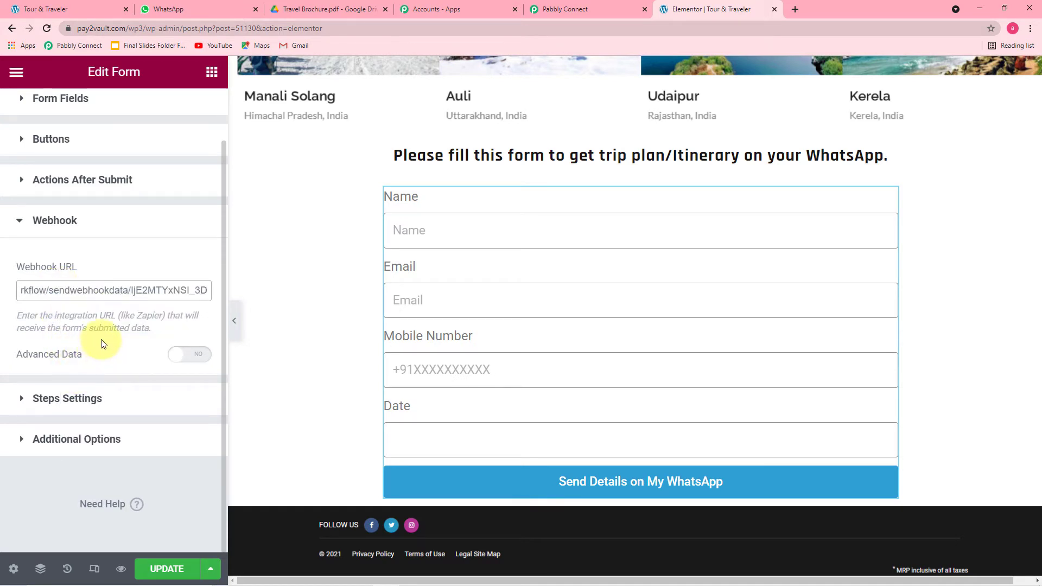
left_click(155, 567)
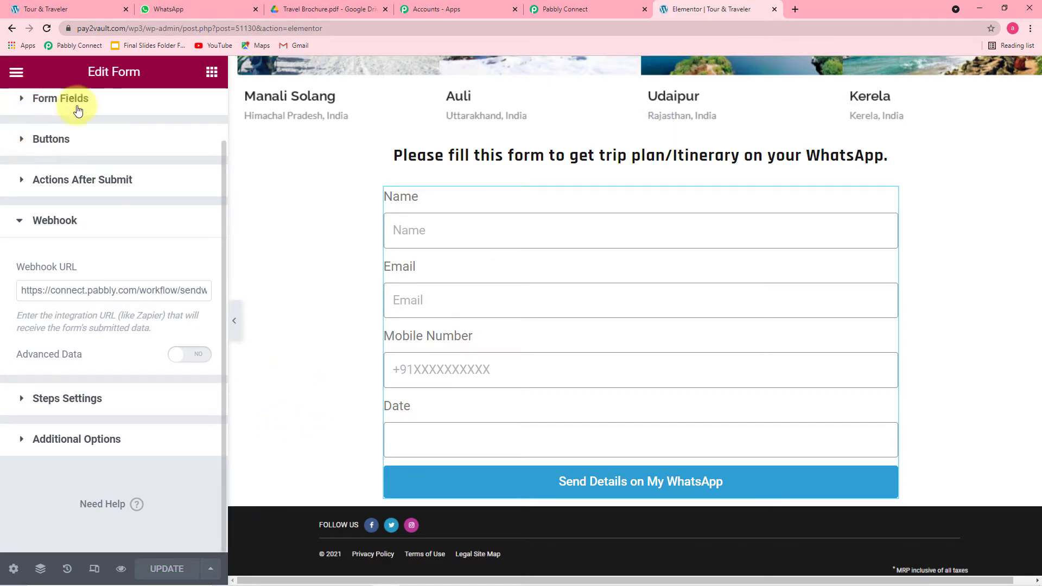
left_click(18, 72)
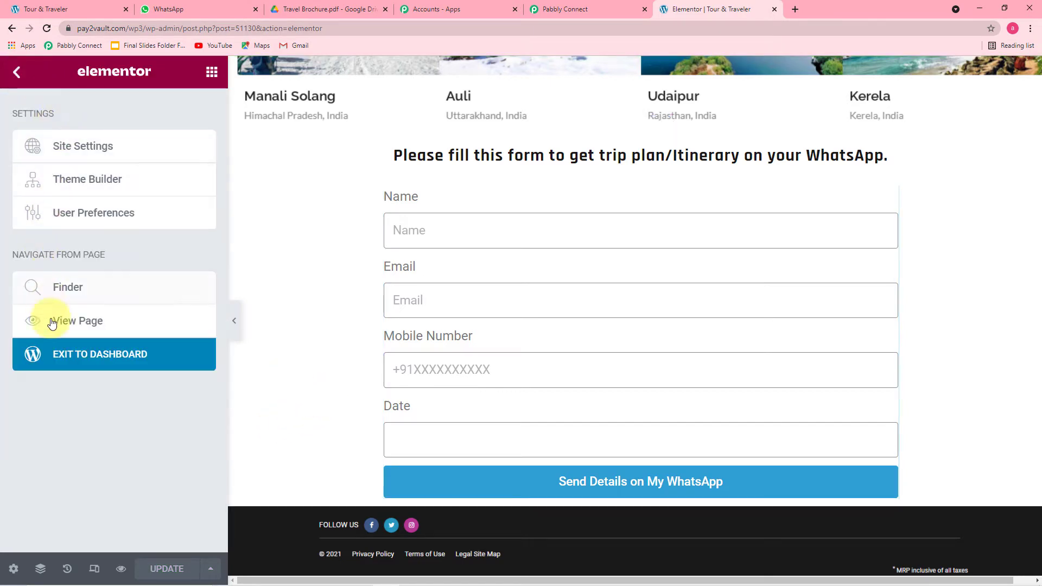
Exit Elementor to the WordPress dashboard and view the live Tour & Traveler page
left_click(113, 359)
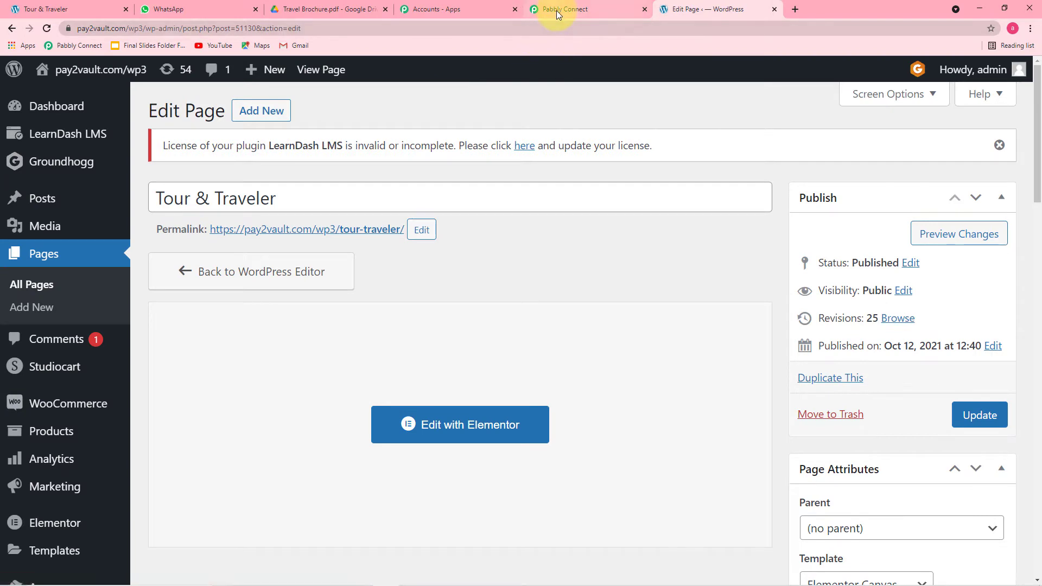
left_click(556, 12)
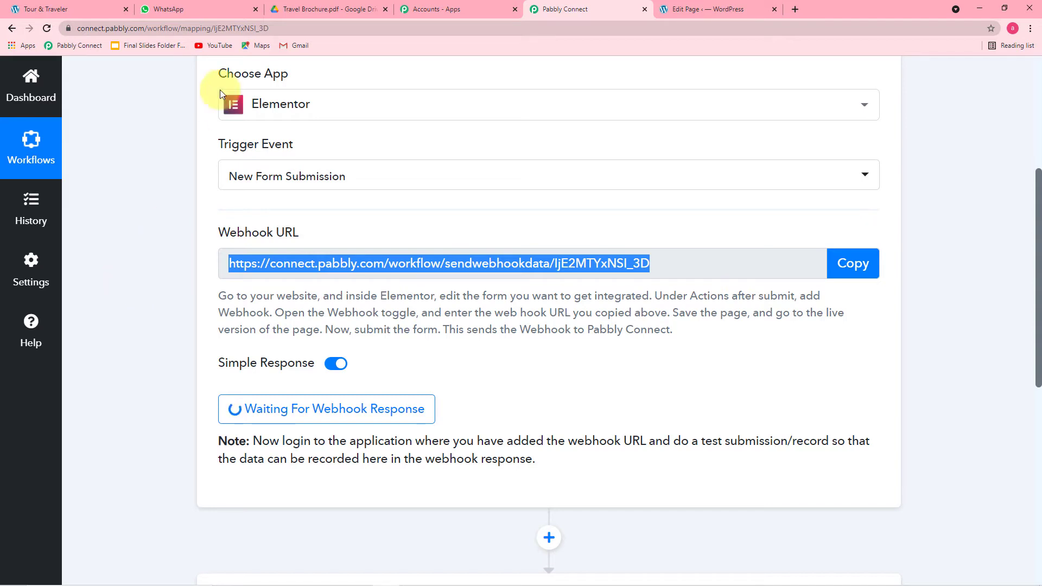
left_click(688, 11)
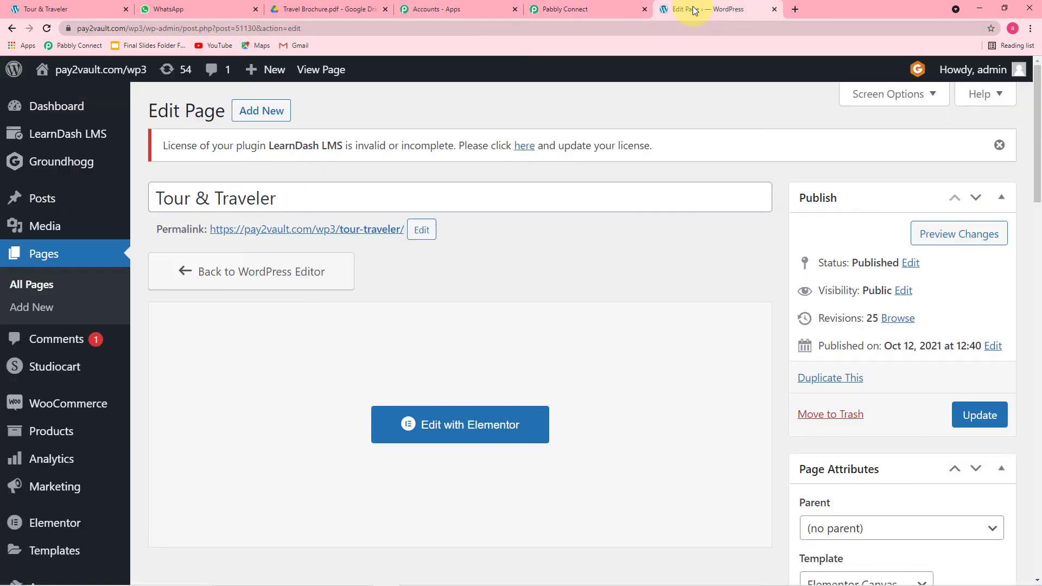
left_click(318, 78)
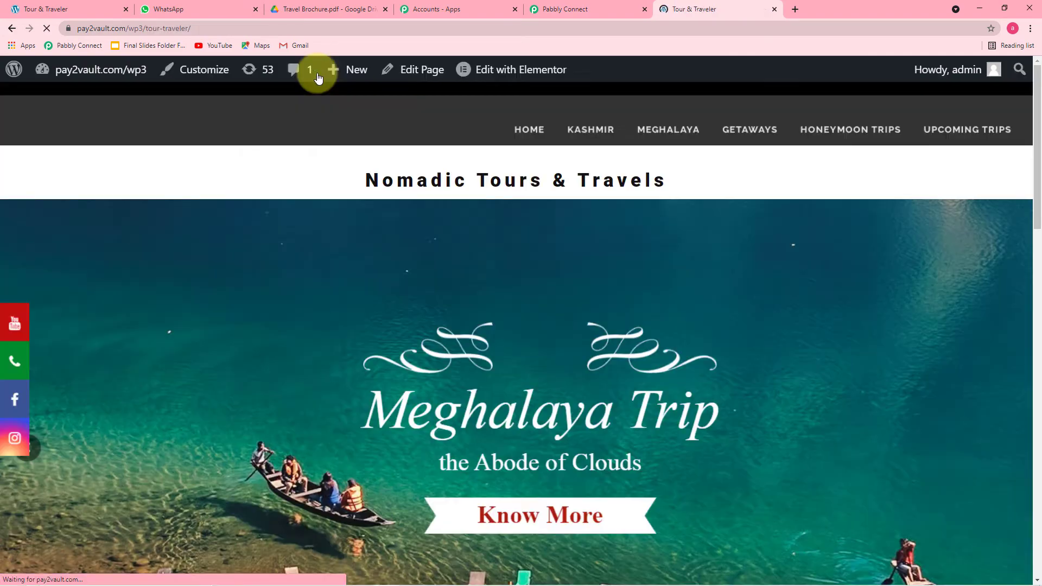
Fill the form with a test name, saved email and mobile number, date 30 October 2021, and submit
scroll(308, 162, "down", 5)
scroll(308, 161, "down", 10)
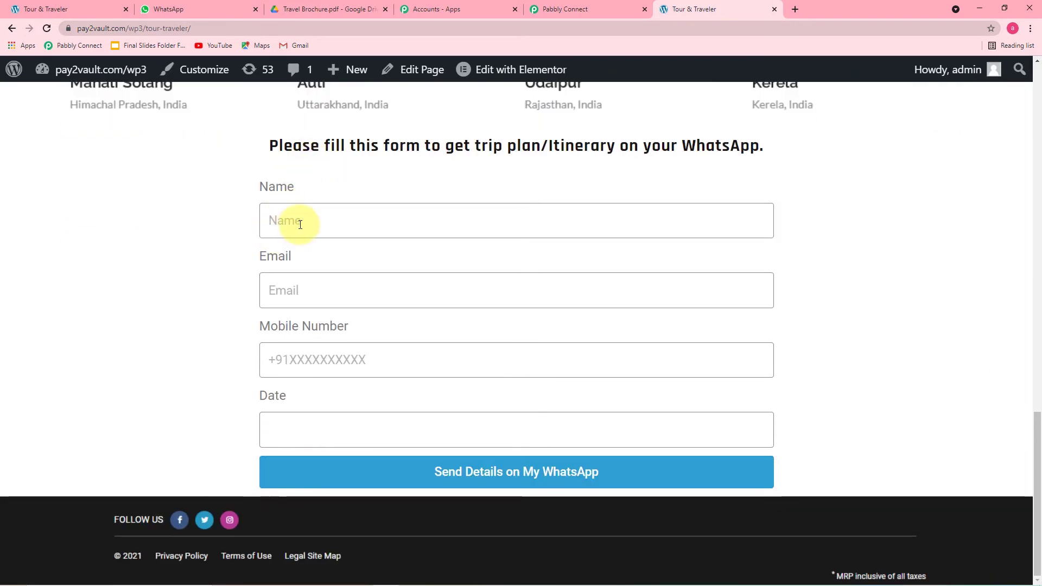
left_click(300, 224)
left_click(325, 293)
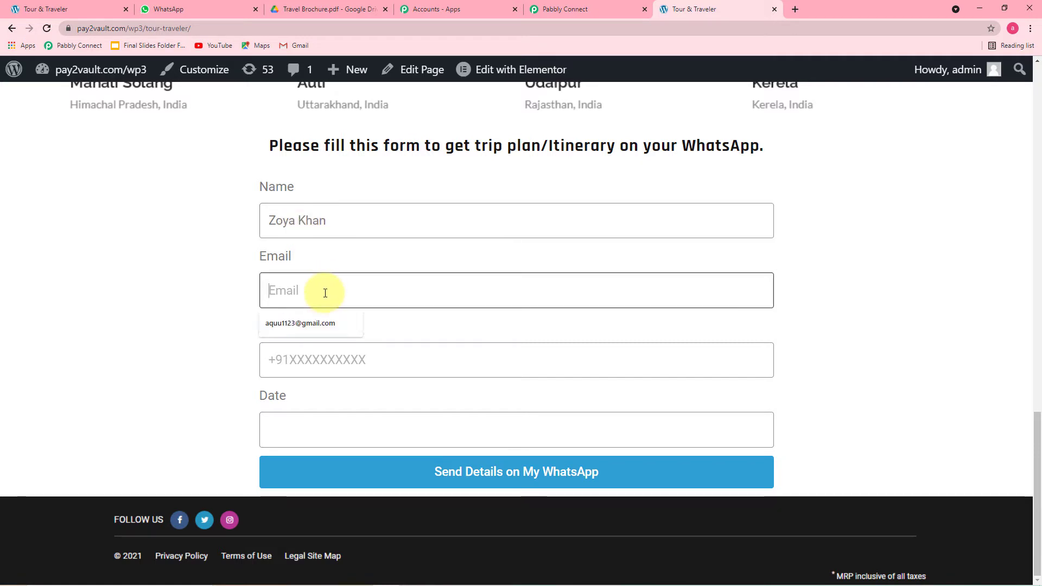
left_click(300, 323)
left_click(325, 360)
left_click(295, 392)
left_click(357, 430)
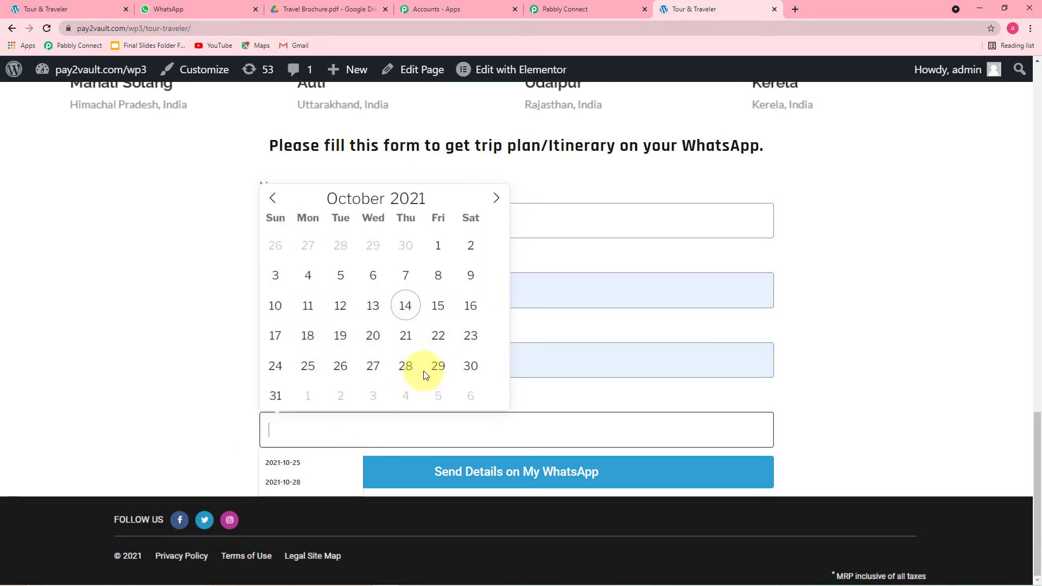
left_click(469, 365)
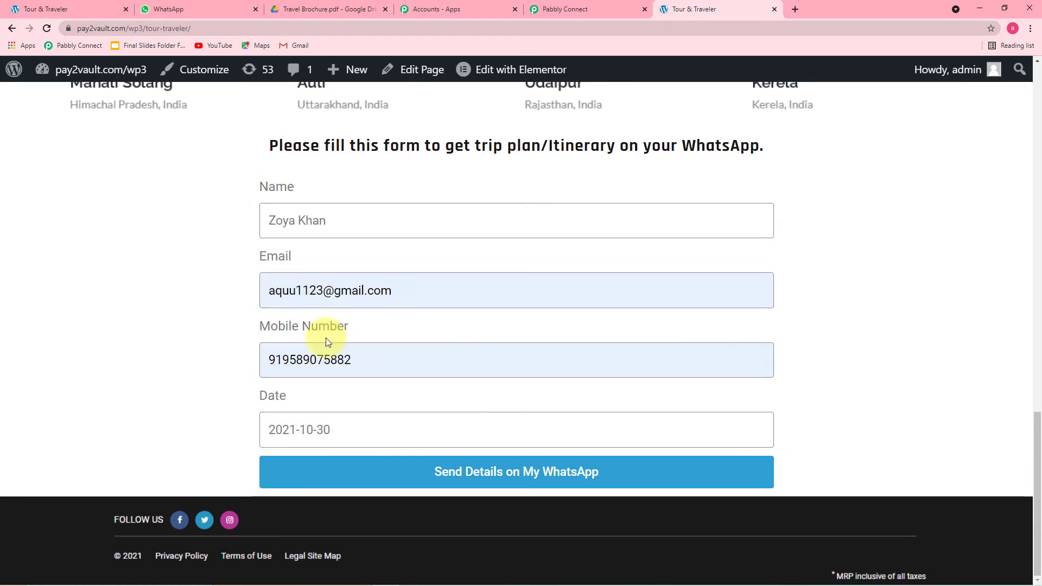
left_click(441, 472)
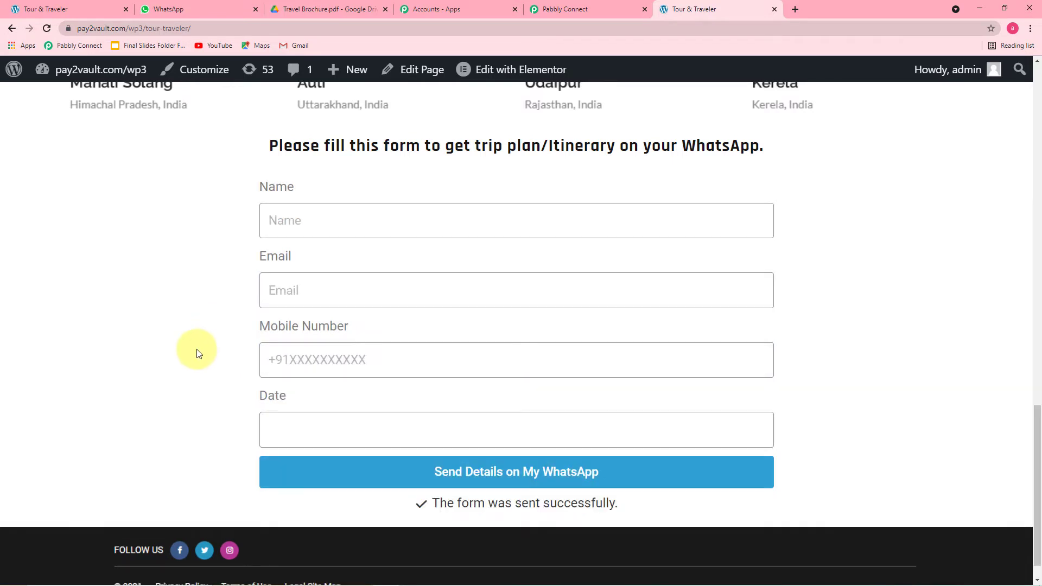
scroll(197, 353, "down", 1)
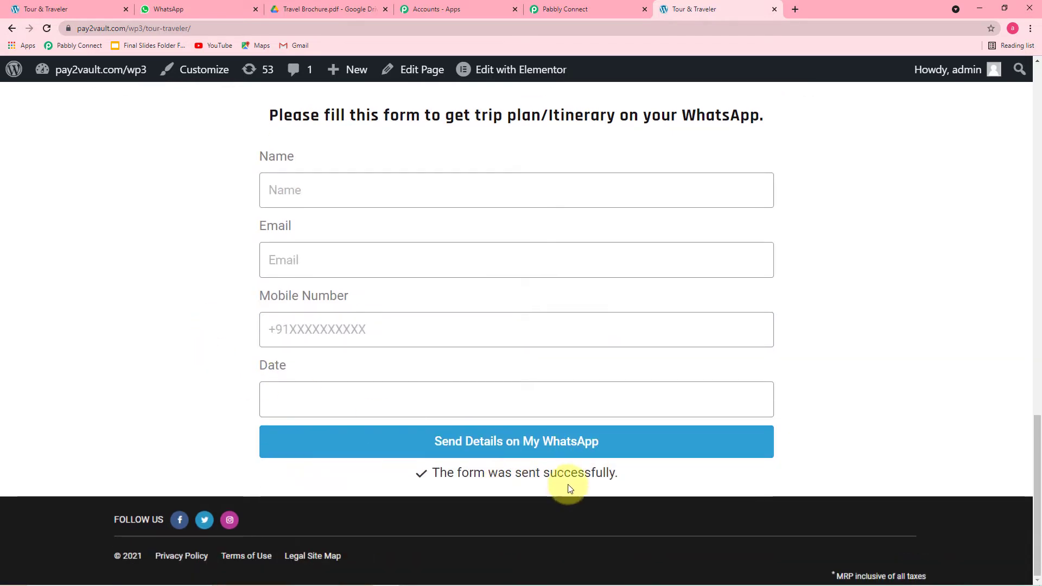
Review the captured name, email, mobile, date, form id and form name in Pabbly Connect
left_click(586, 9)
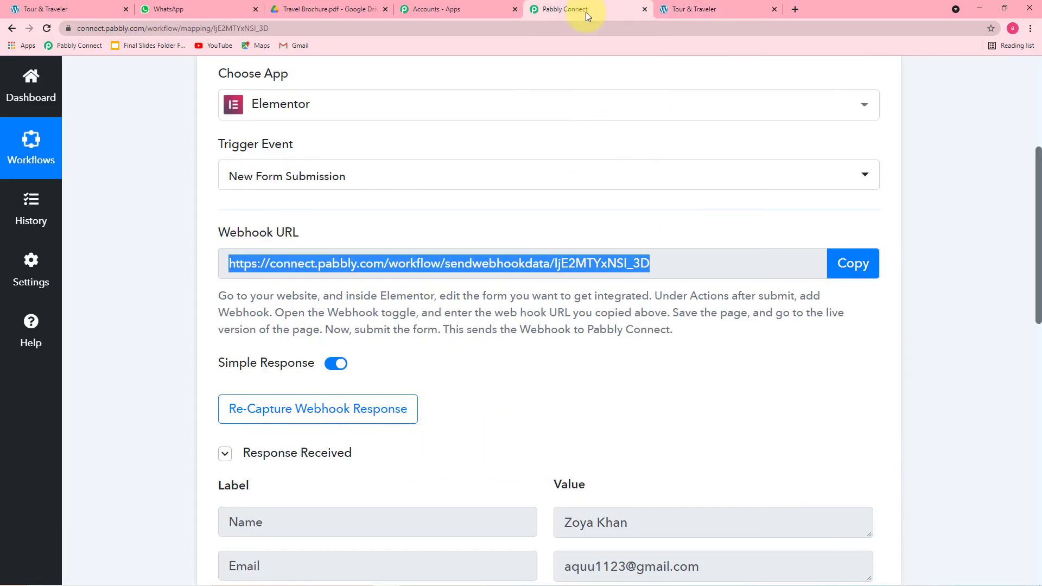
scroll(154, 251, "down", 2)
scroll(154, 249, "down", 5)
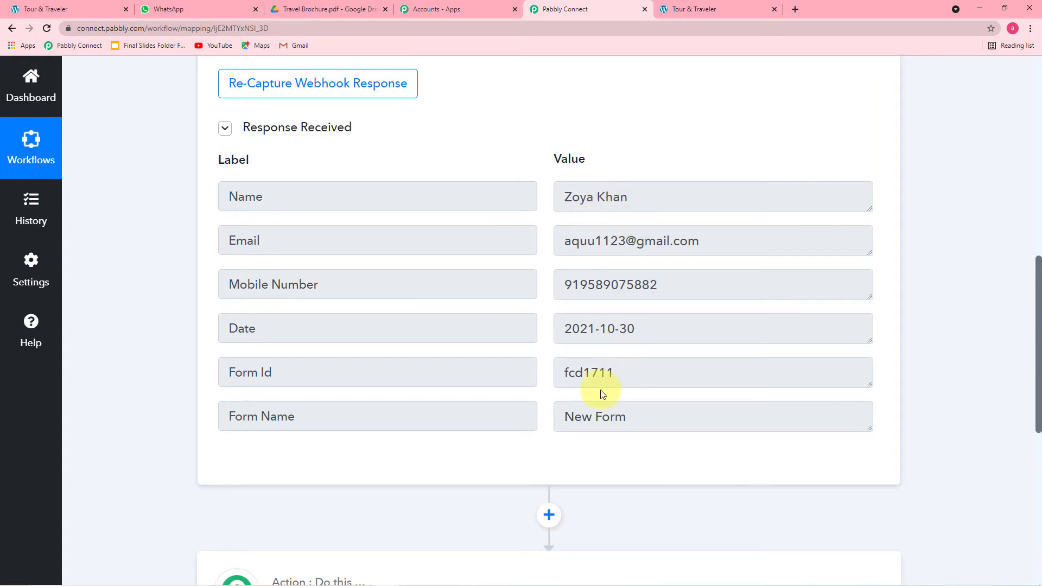
scroll(164, 324, "down", 1)
scroll(164, 325, "down", 2)
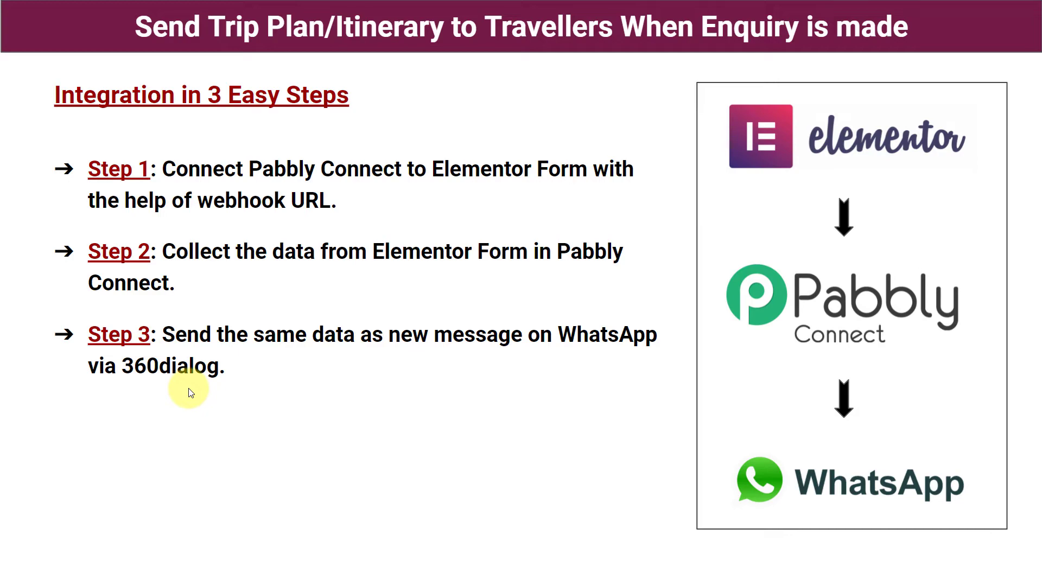
Set the action step to WhatsApp by 360Dialog with the Send Template Message event
key("alt+Tab")
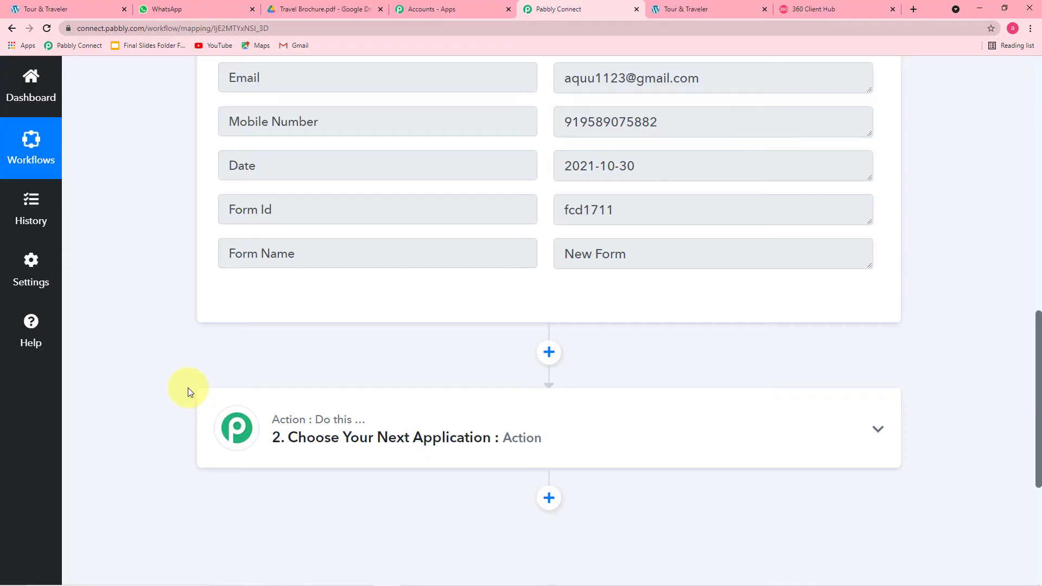
left_click(385, 451)
scroll(150, 346, "down", 3)
scroll(150, 346, "down", 1)
left_click(334, 306)
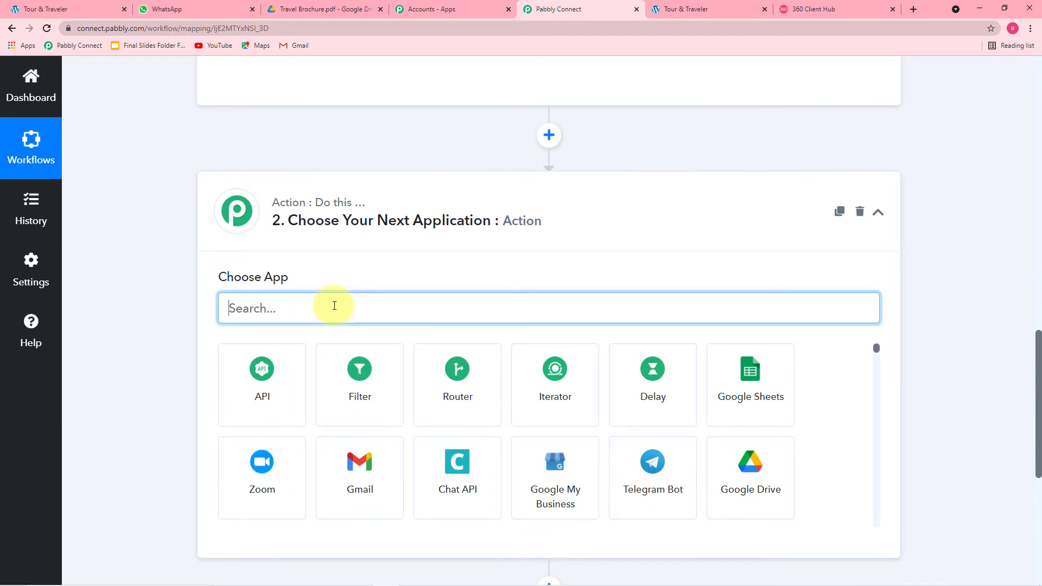
type("360")
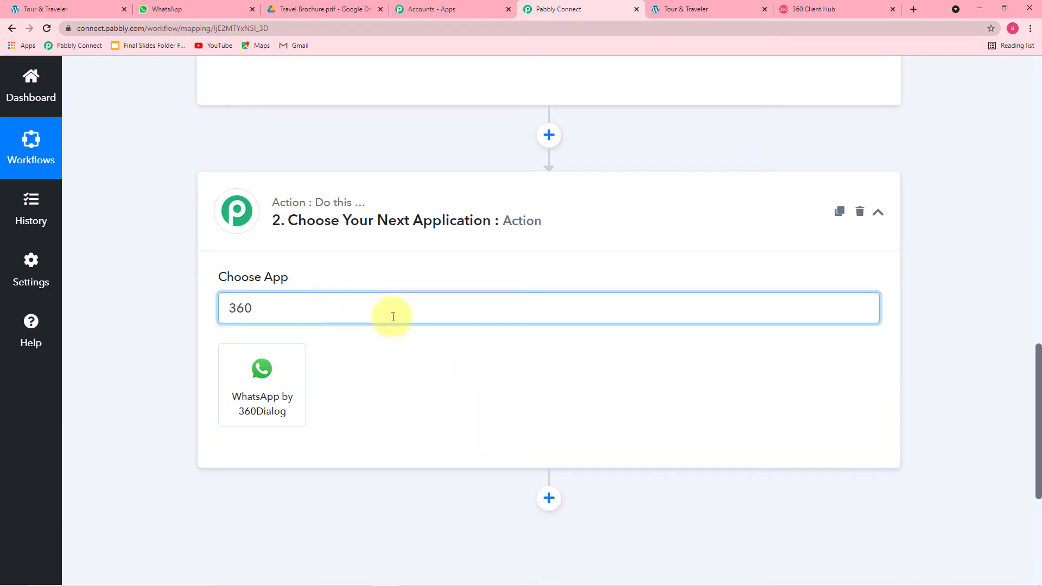
left_click(255, 396)
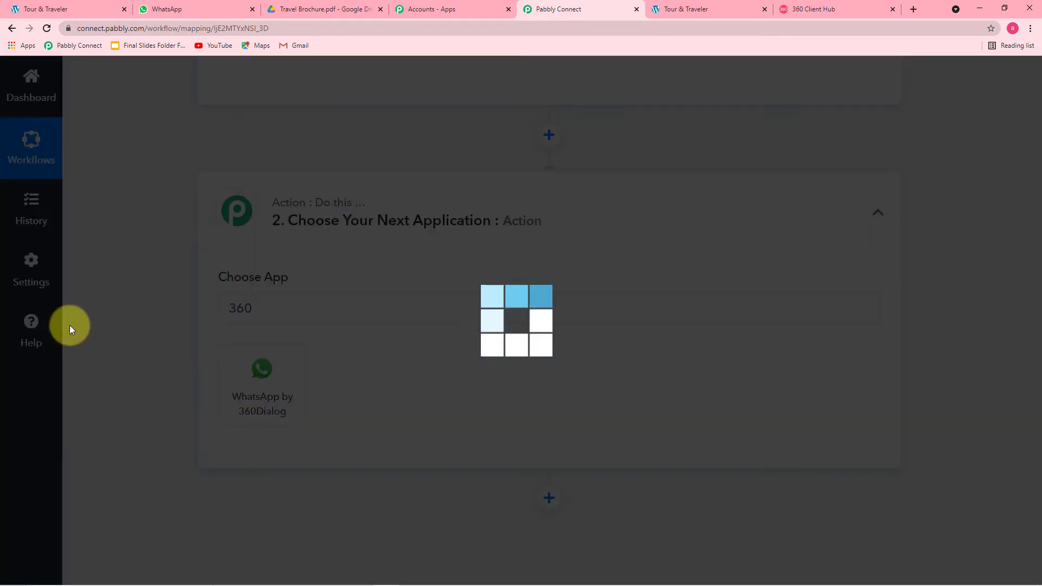
scroll(128, 328, "down", 2)
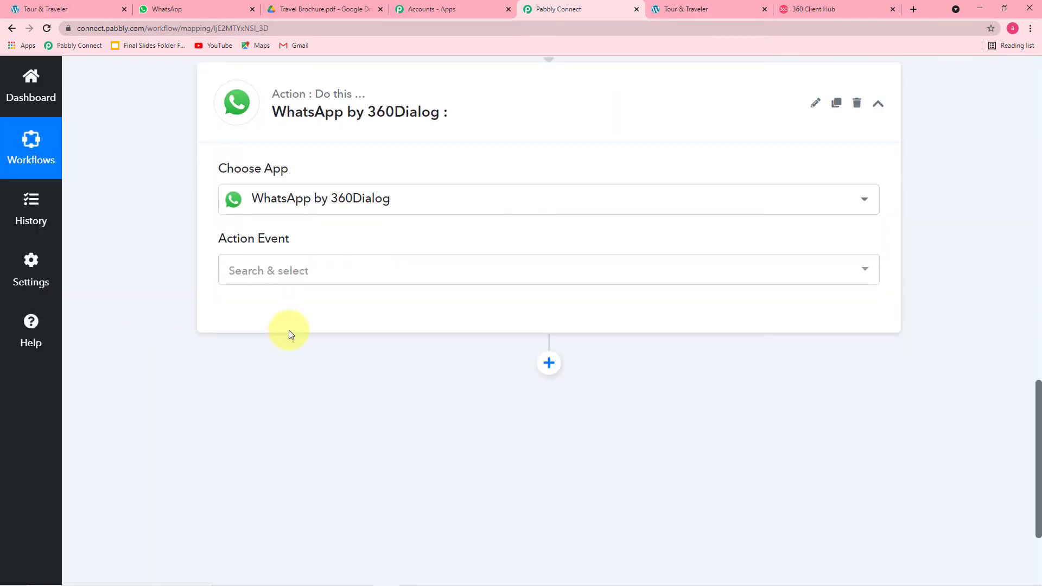
left_click(333, 274)
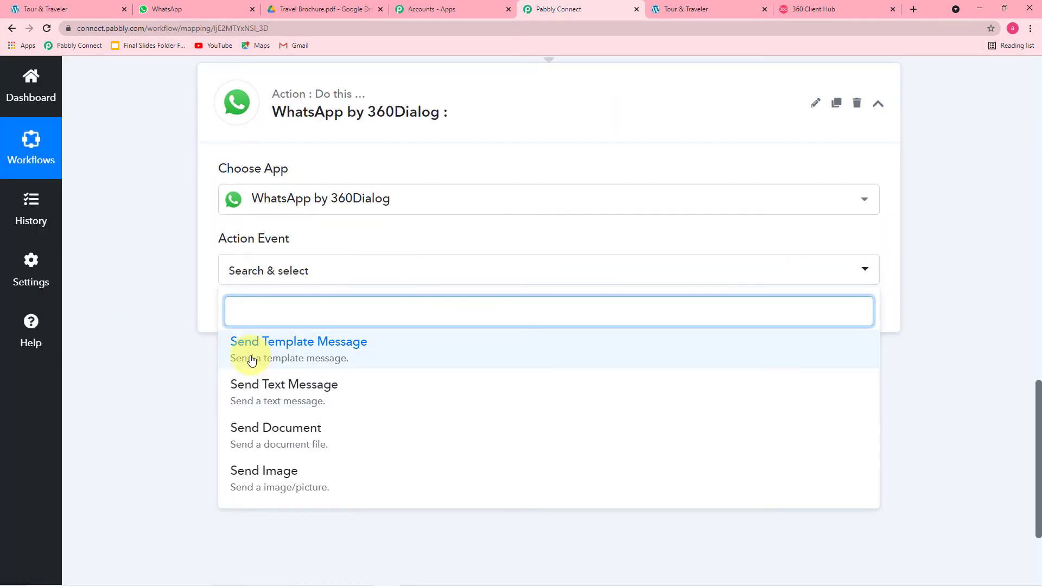
left_click(358, 360)
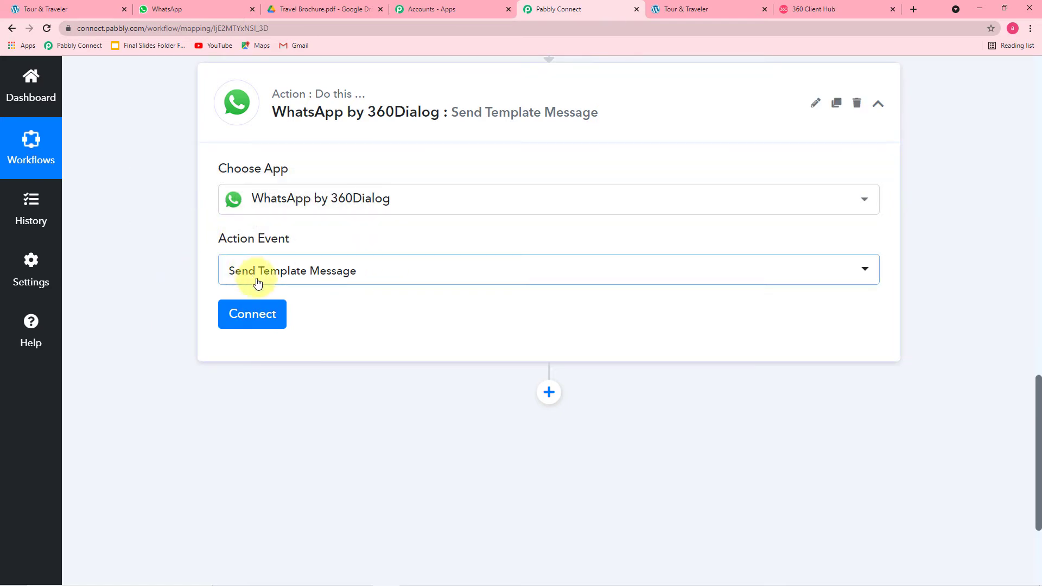
Start a new 360Dialog connection, then switch to the 360 Client Hub template list
left_click(255, 325)
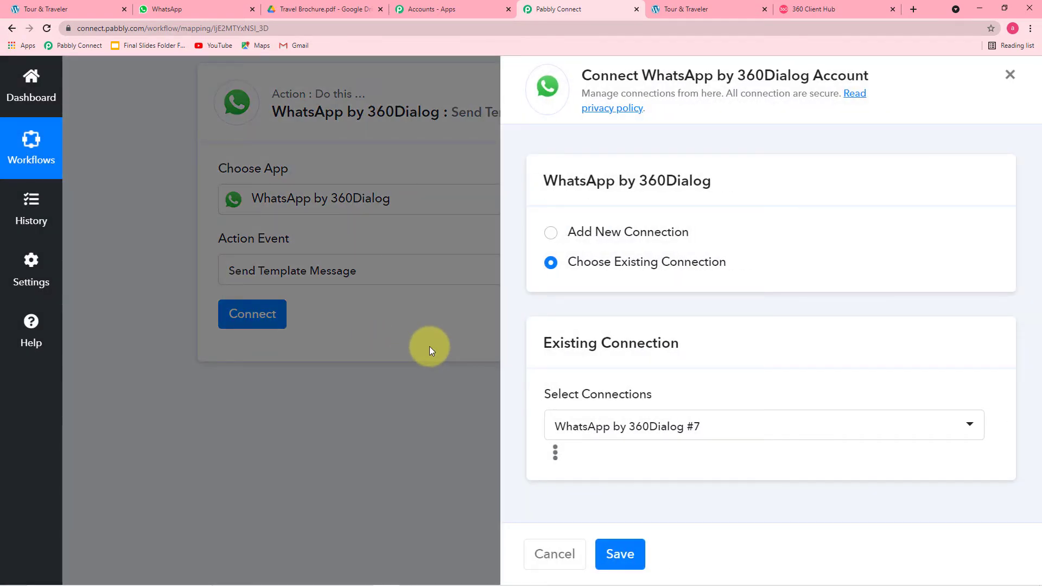
left_click(551, 237)
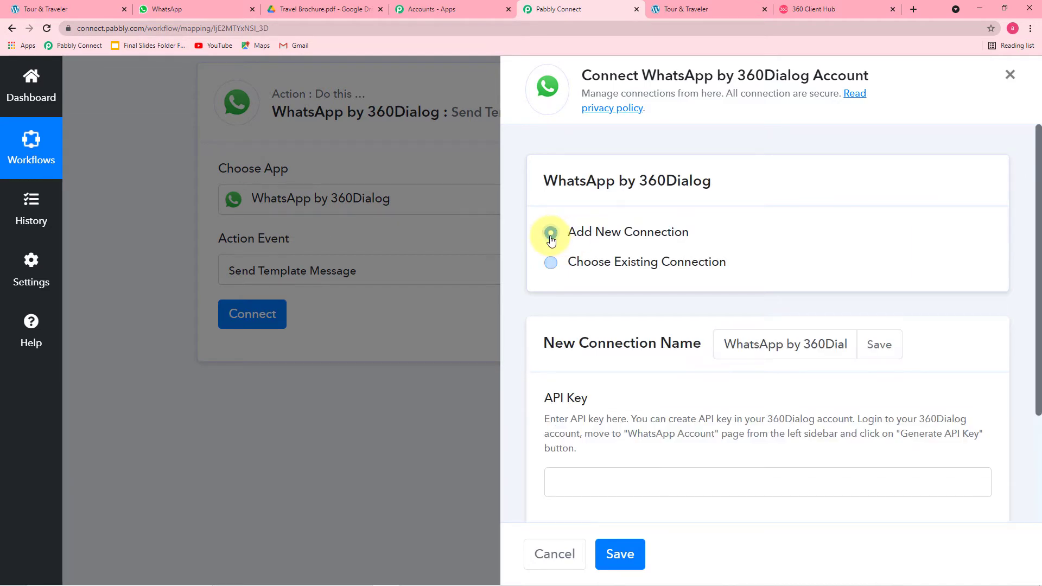
scroll(624, 239, "down", 3)
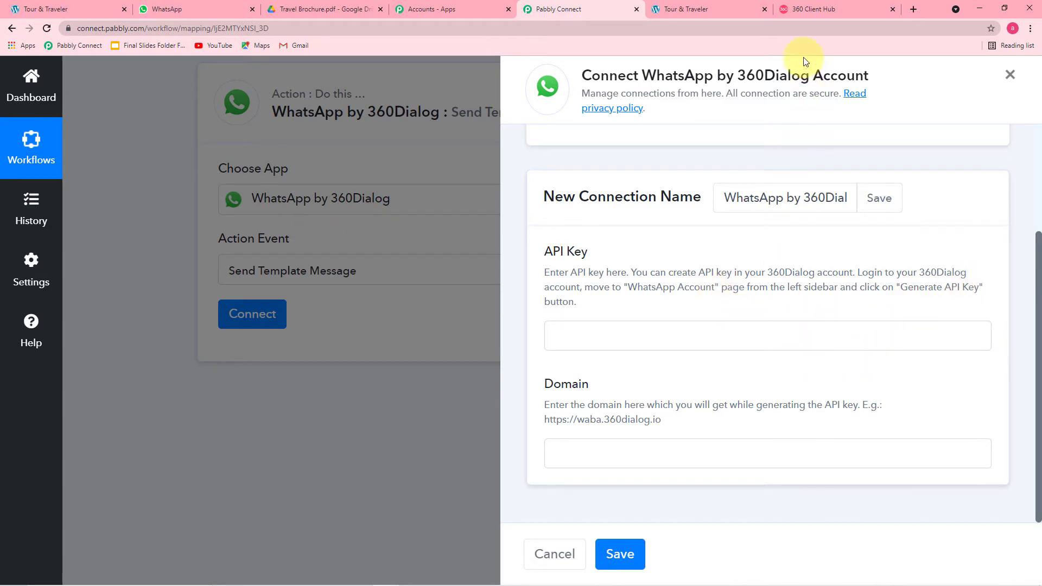
left_click(813, 12)
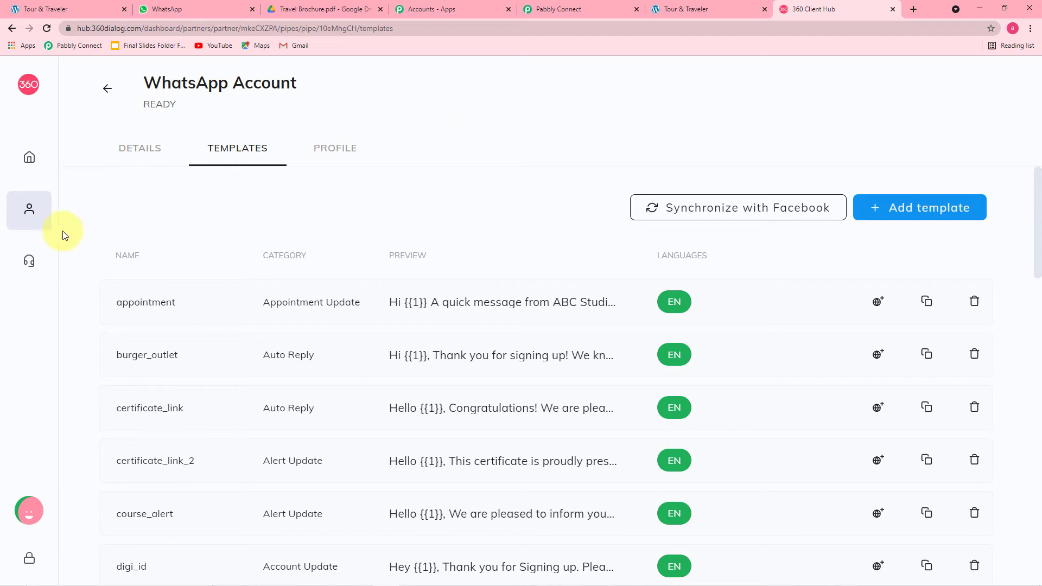
Go to WhatsApp Accounts in 360 Client Hub and request a new API key for the account
mouse_move(38, 218)
left_click(118, 223)
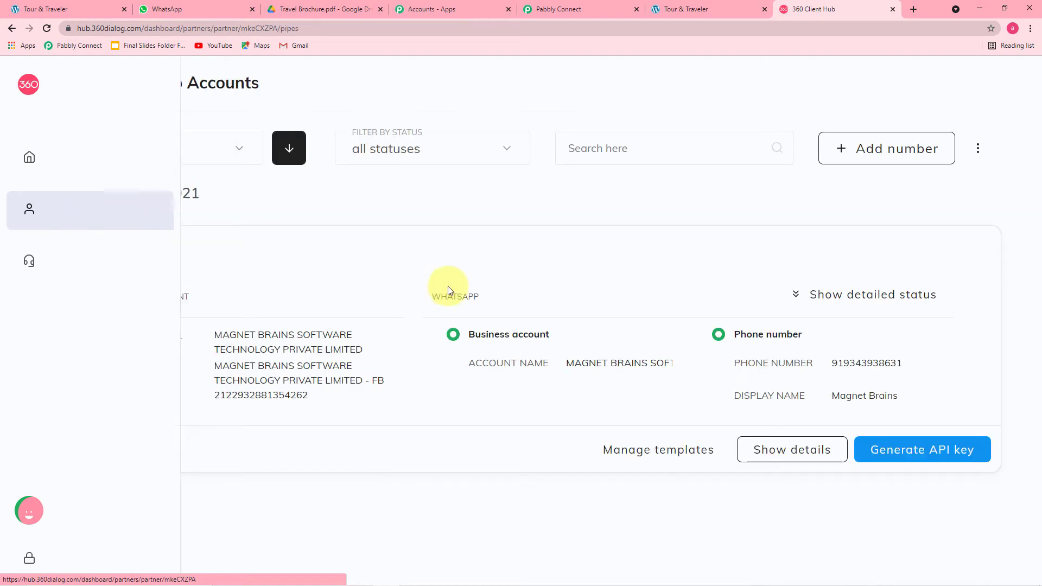
left_click(965, 450)
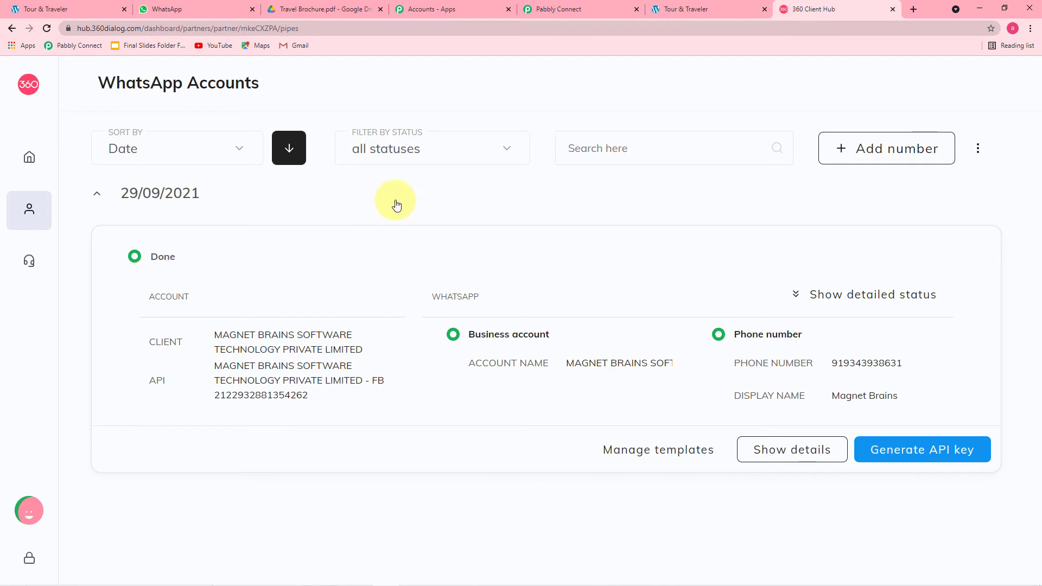
Review the 360Dialog connection's API Key and Domain fields against the WhatsApp account in 360 Client Hub
left_click(549, 14)
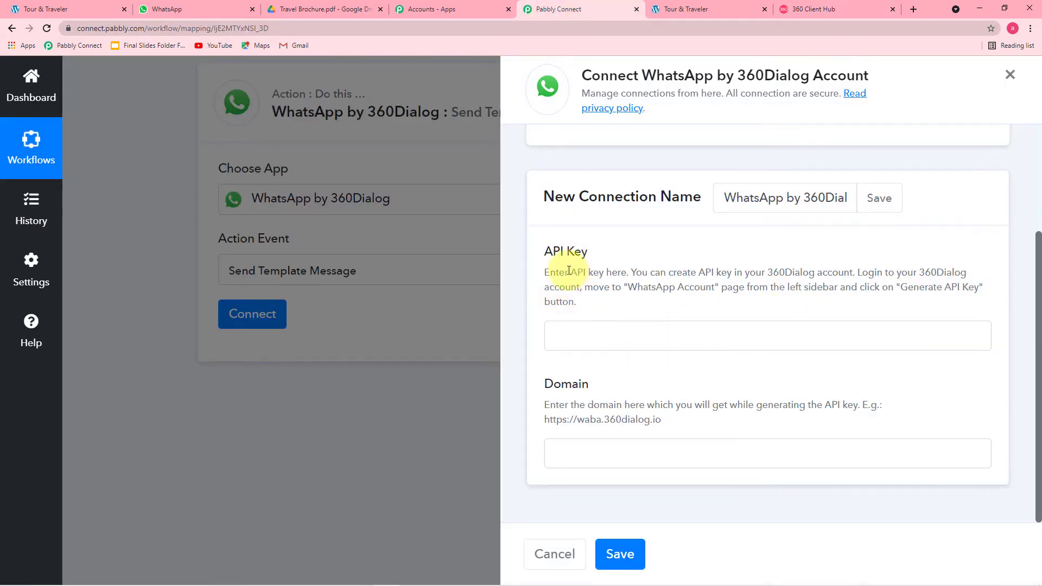
left_click(628, 340)
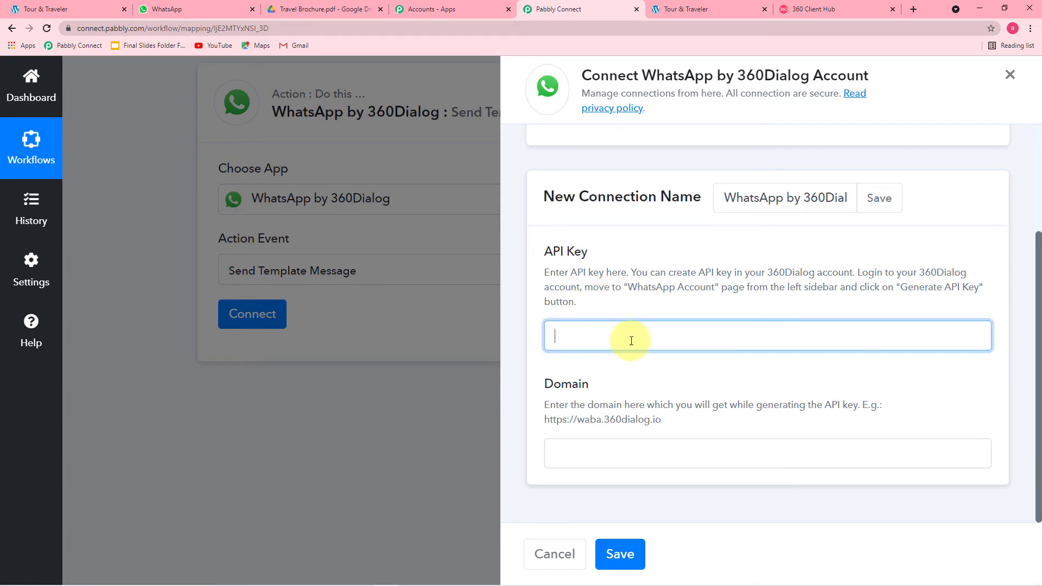
right_click(631, 341)
left_click(703, 299)
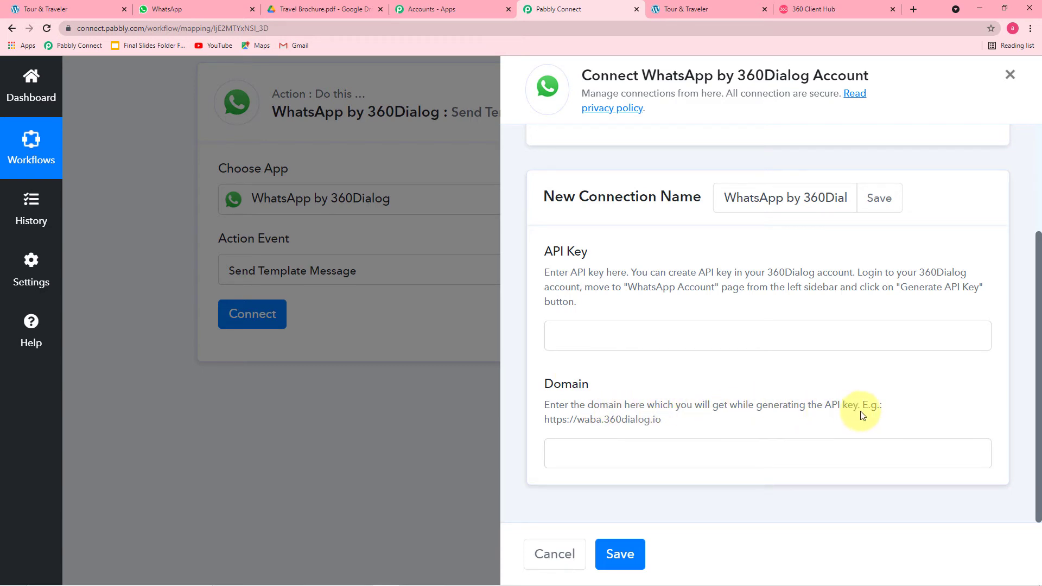
left_click_drag(660, 419, 557, 419)
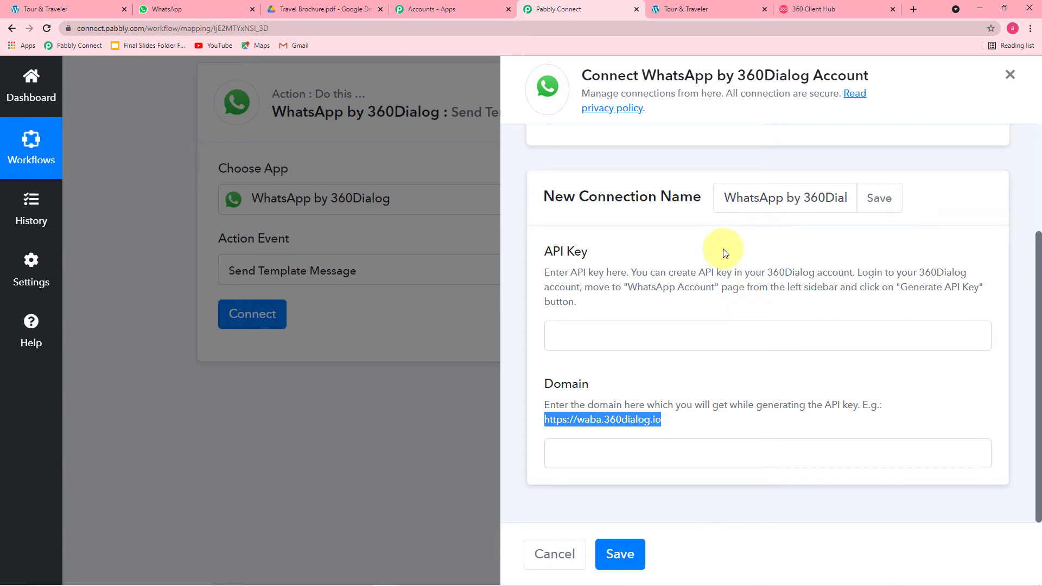
scroll(719, 270, "up", 2)
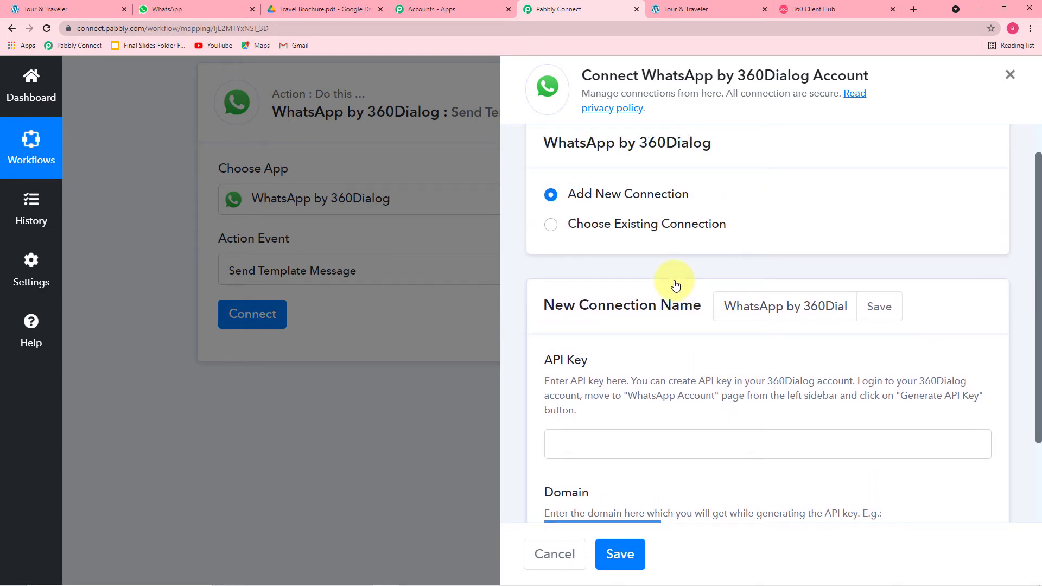
left_click(851, 10)
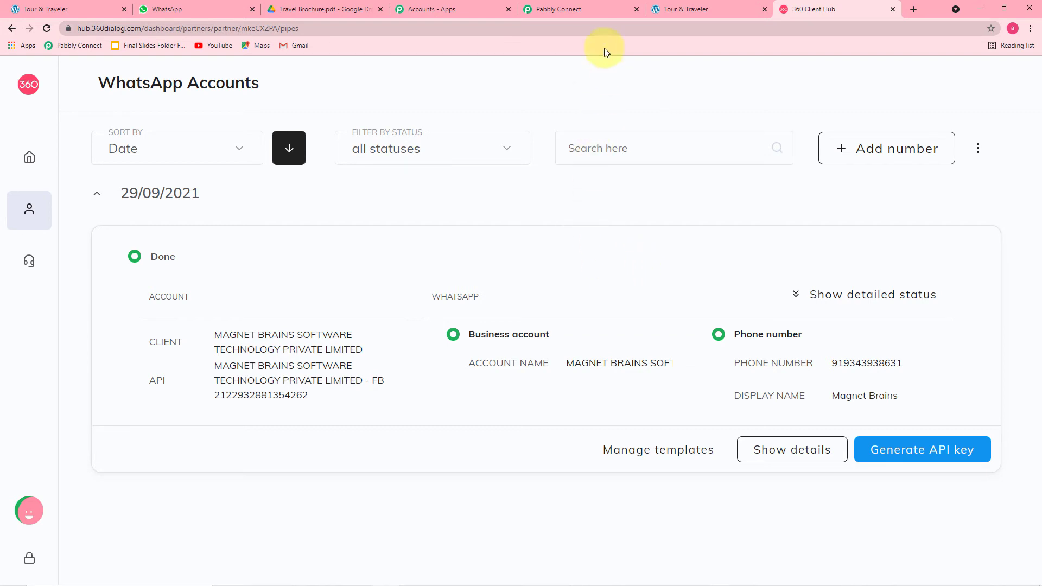
left_click(592, 7)
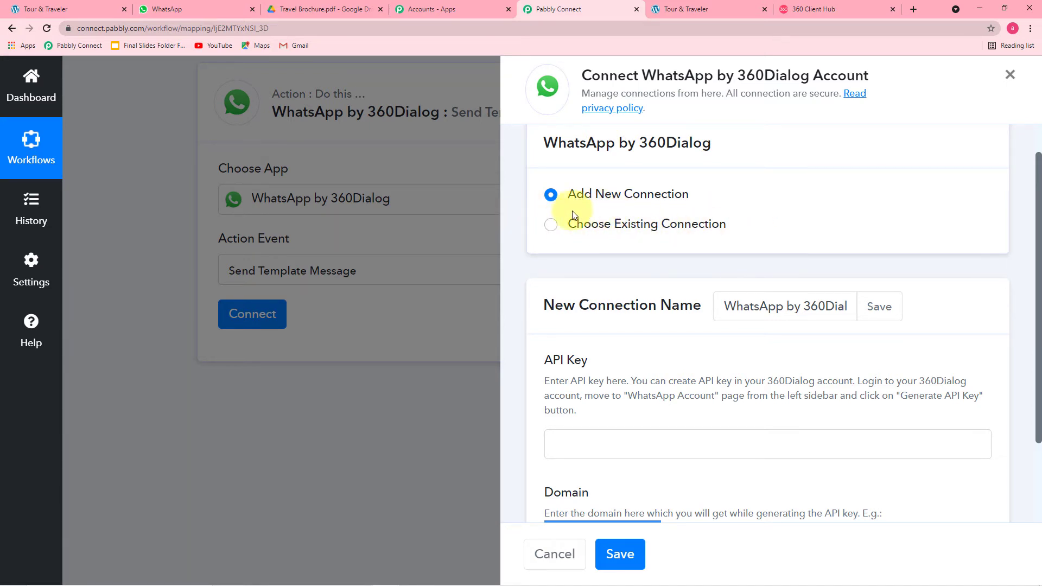
Connect the action with the existing WhatsApp by 360Dialog #7 connection, bringing up template welcome_user (en)
left_click(551, 225)
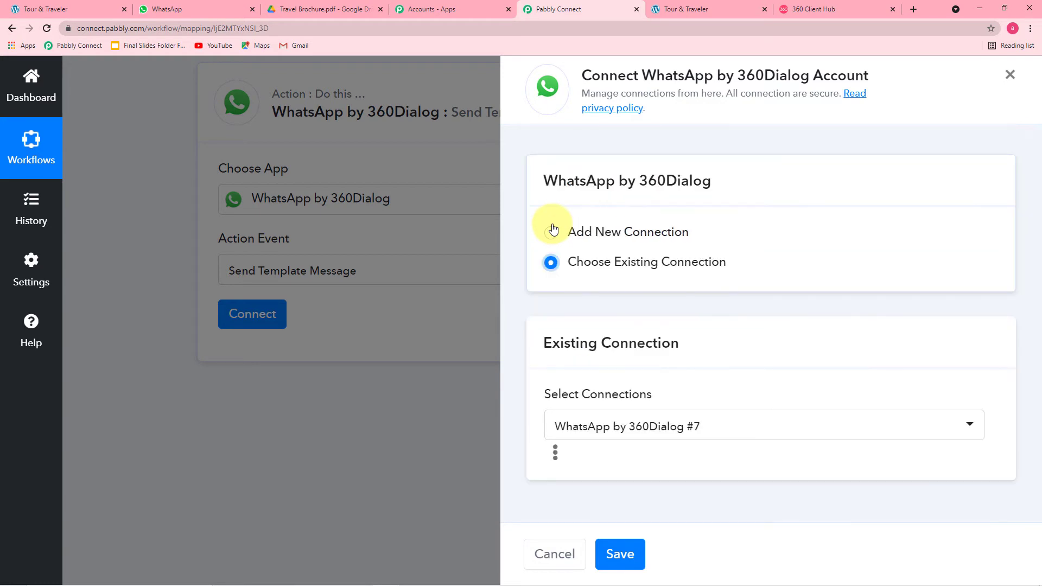
left_click(618, 554)
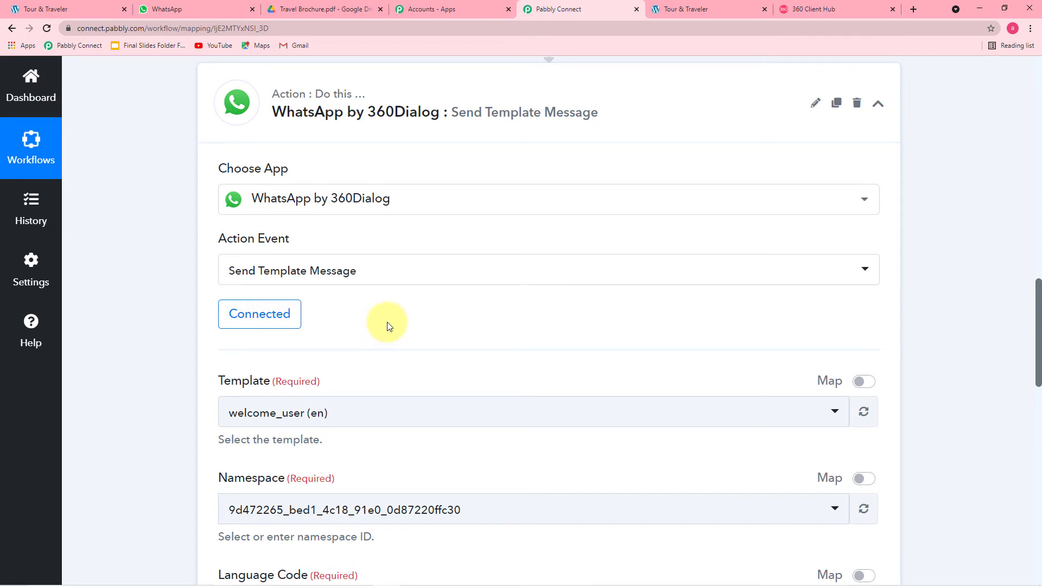
scroll(388, 326, "down", 3)
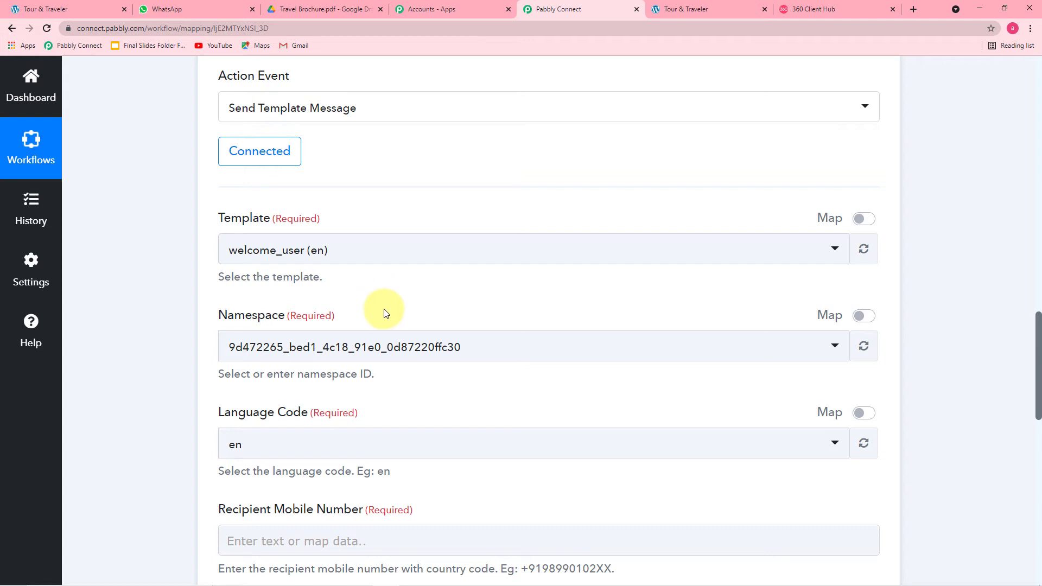
left_click(852, 7)
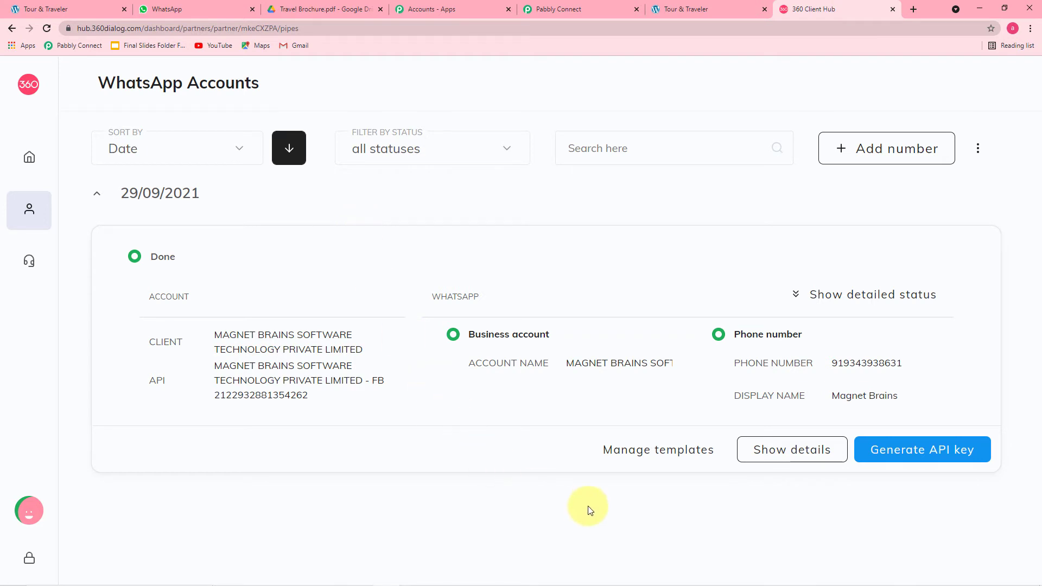
Open the account's message templates and preview the approved appointment template with three variables
left_click(674, 456)
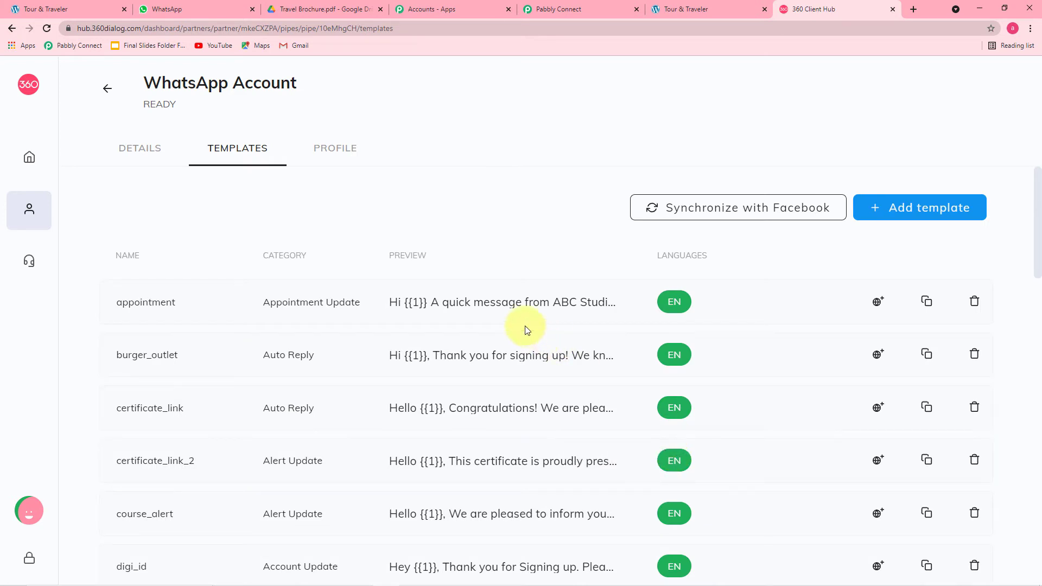
left_click(449, 302)
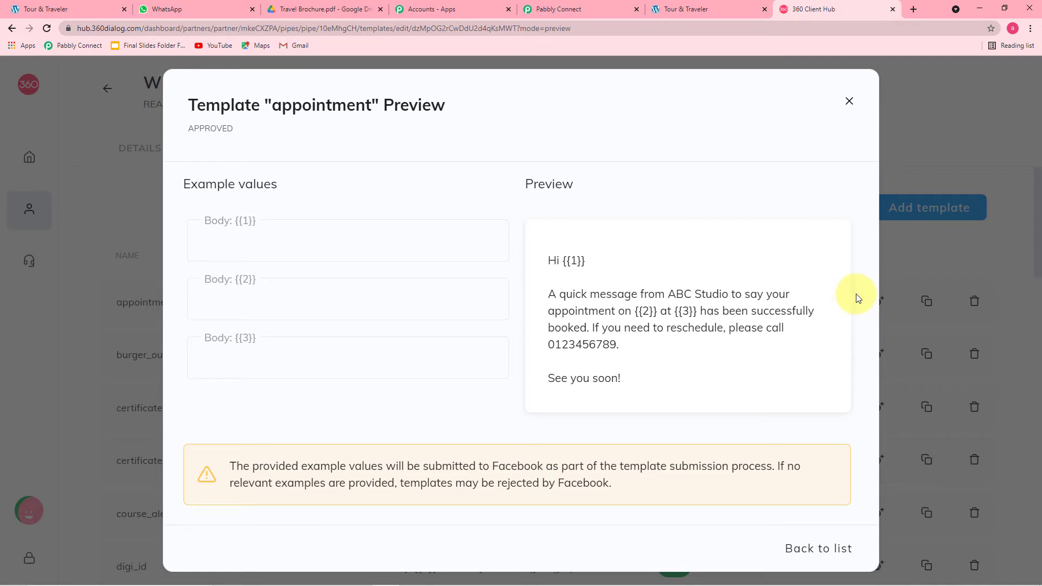
left_click(849, 104)
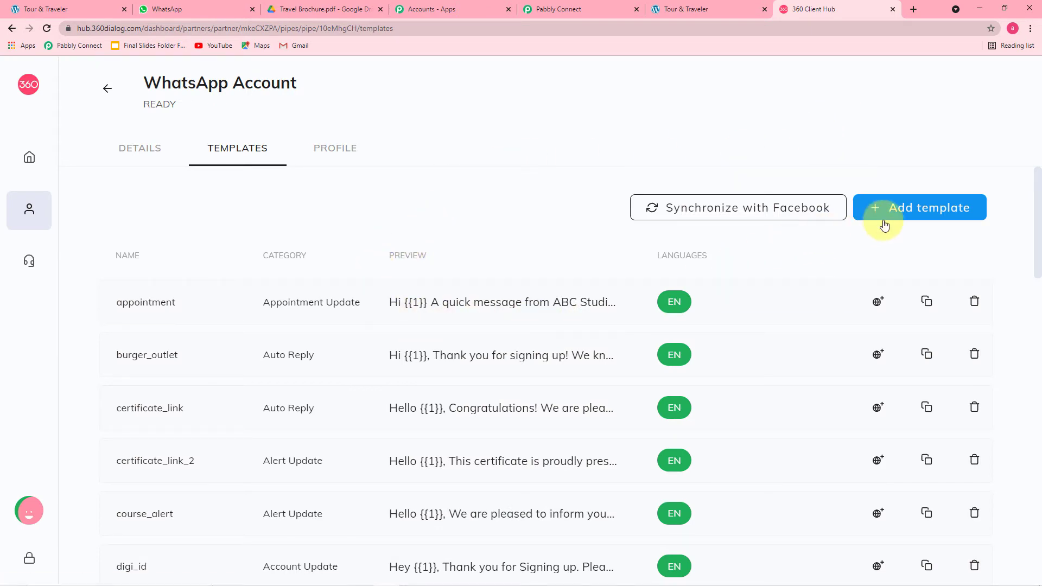
Start a new template and look over its Name field and Category options
left_click(934, 210)
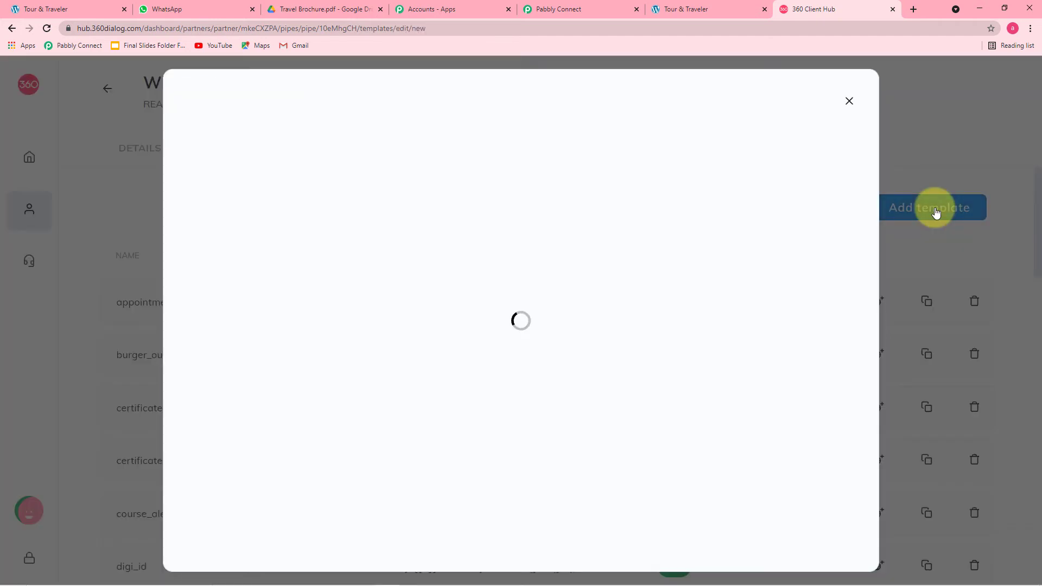
left_click(288, 186)
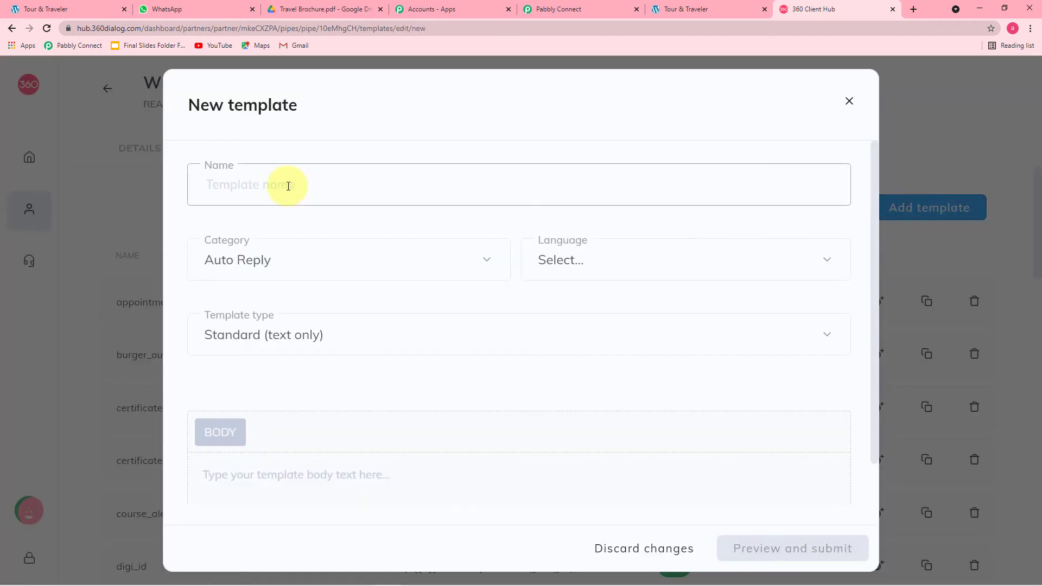
left_click(288, 186)
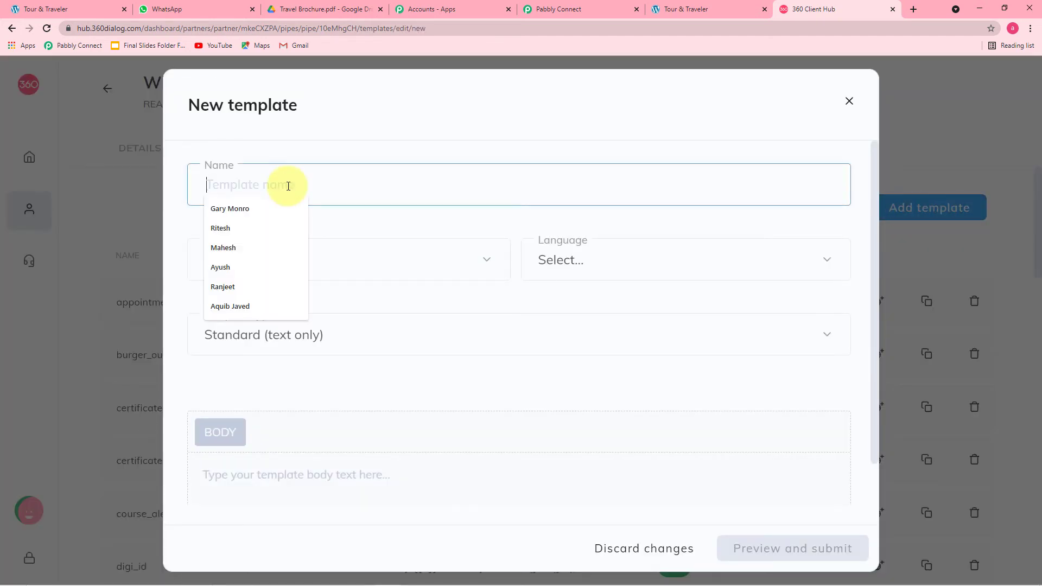
scroll(325, 228, "down", 2)
left_click(343, 217)
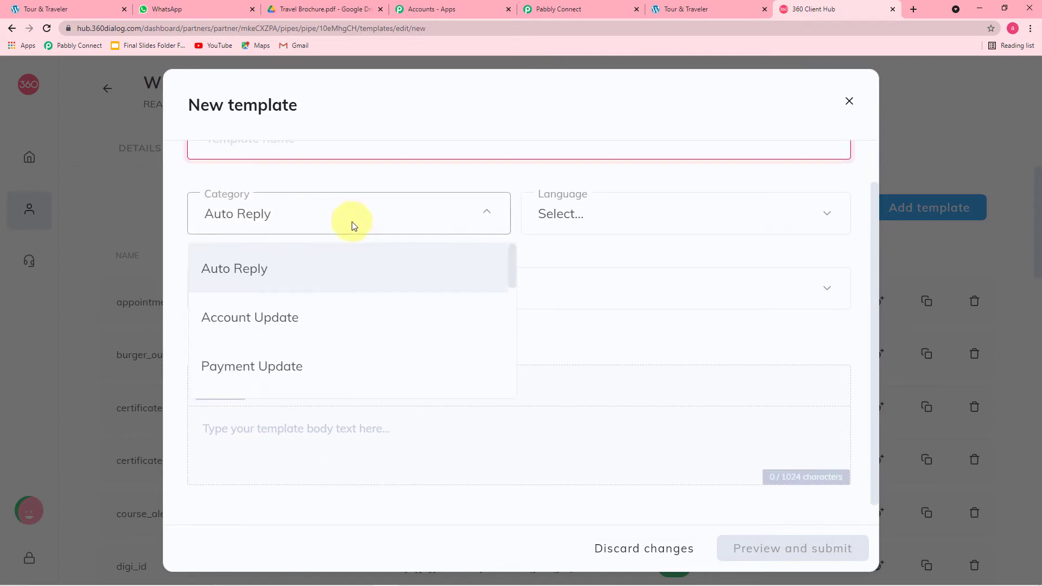
scroll(335, 303, "down", 3)
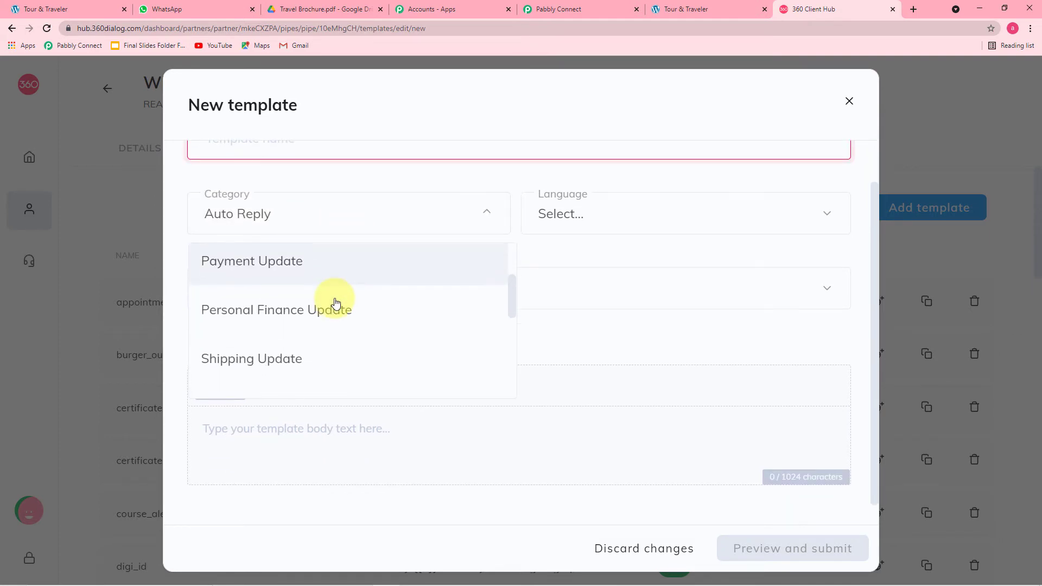
Check the Language and Template type options, then close the new template form unsaved
left_click(623, 214)
scroll(606, 323, "down", 3)
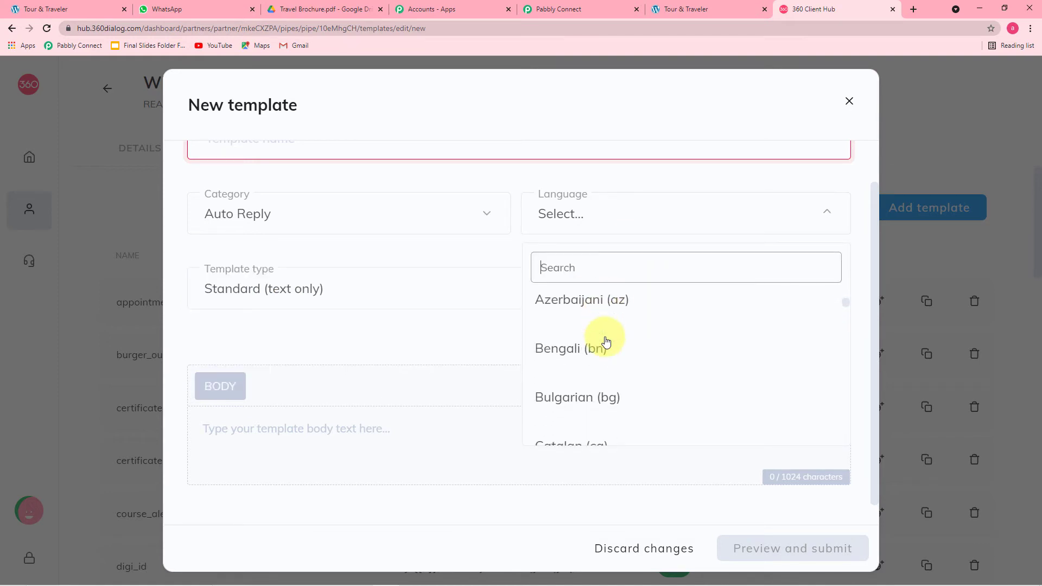
scroll(603, 340, "down", 3)
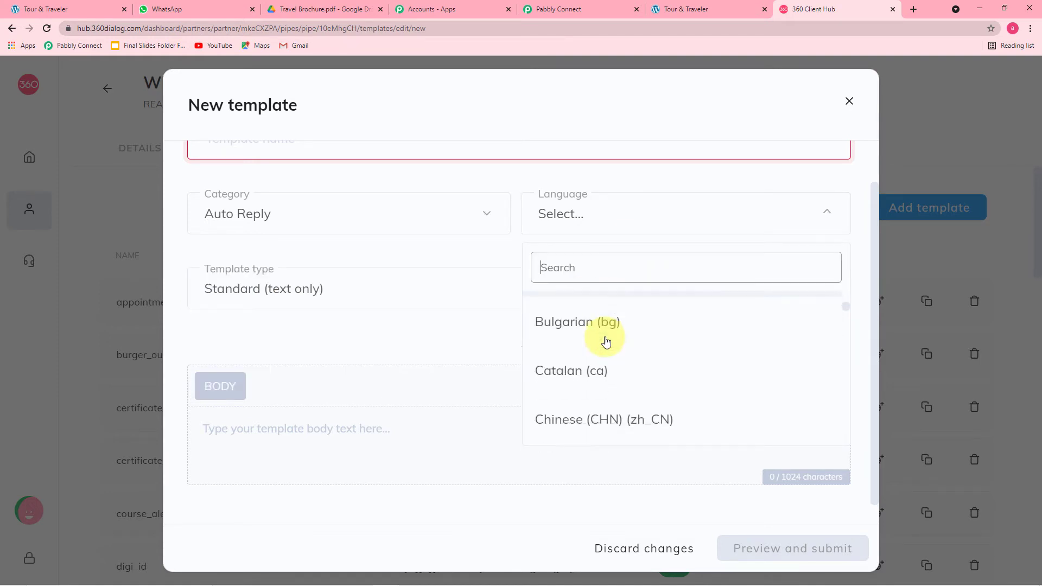
left_click(325, 332)
left_click(342, 295)
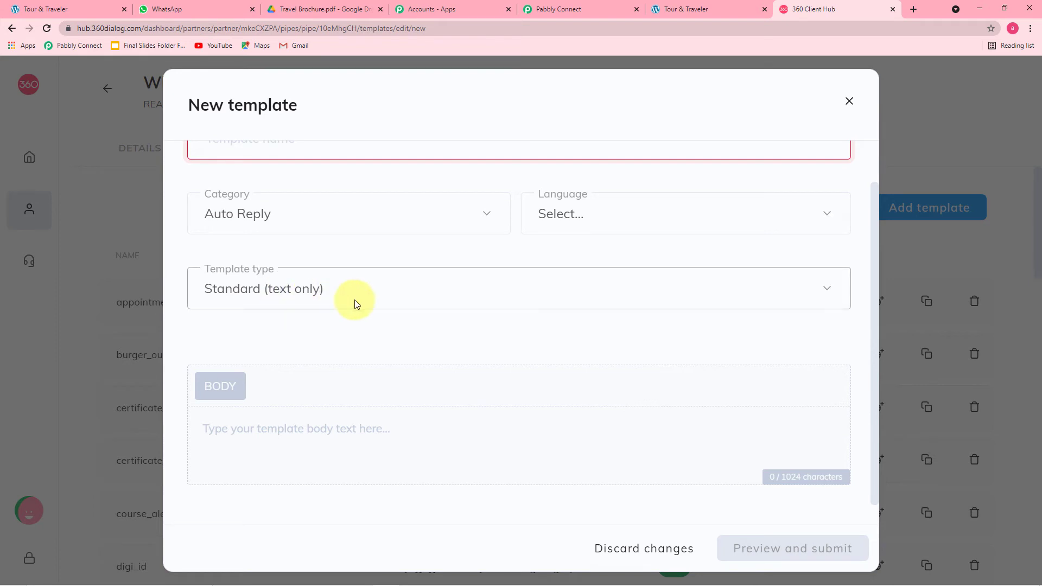
left_click(418, 241)
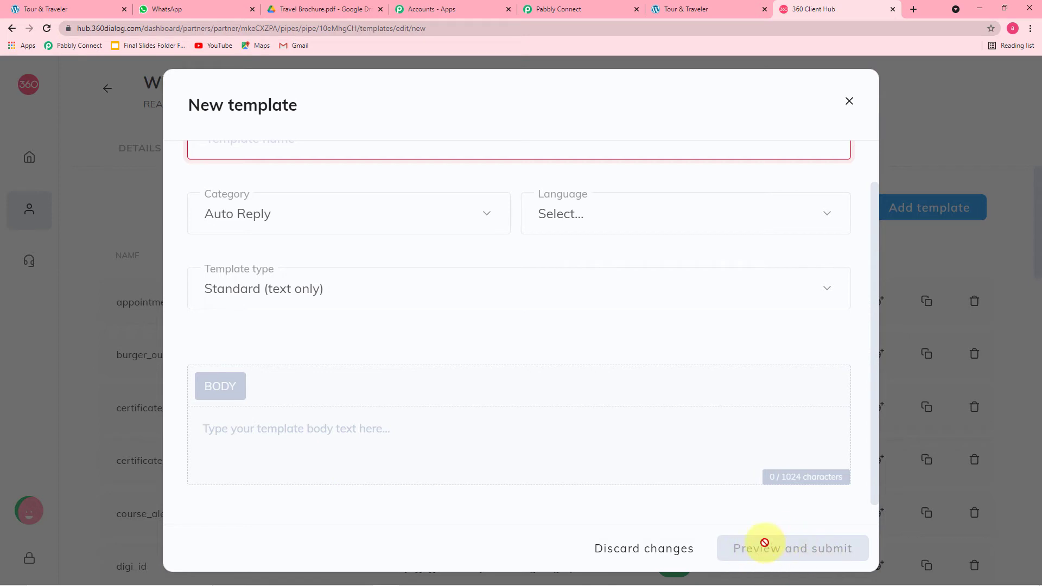
left_click(850, 102)
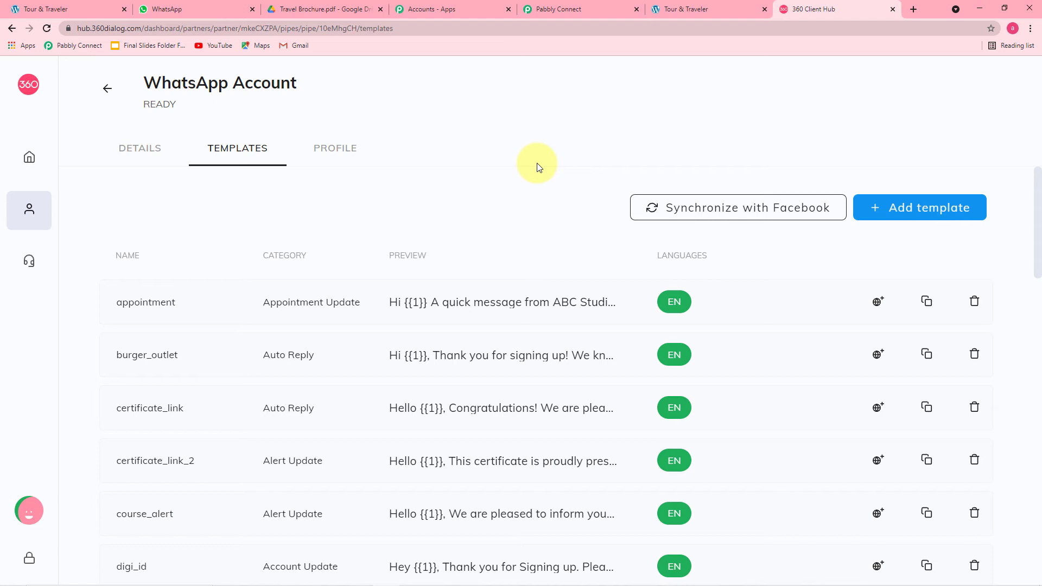
scroll(540, 213, "down", 2)
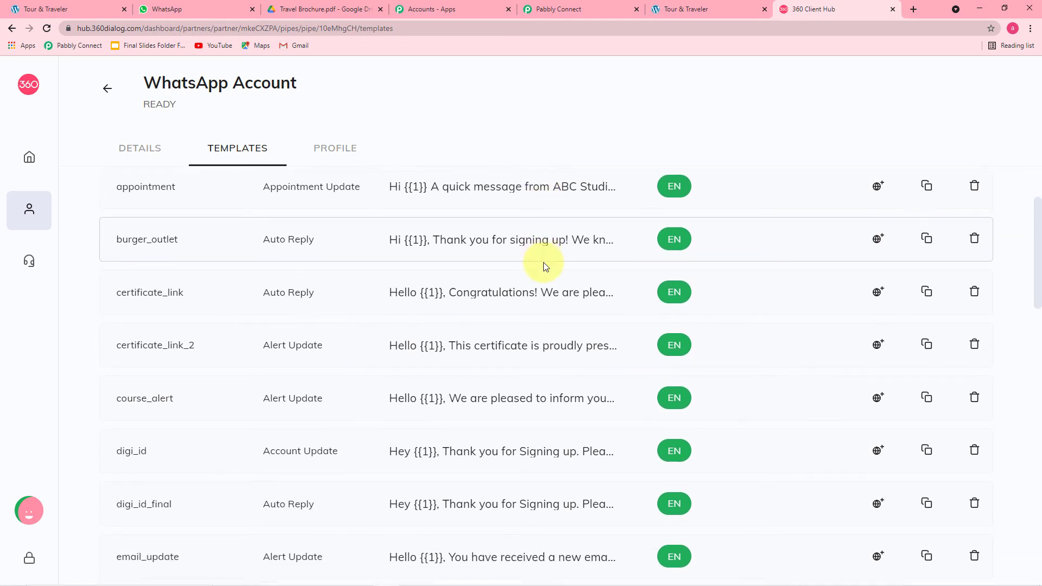
scroll(546, 272, "up", 3)
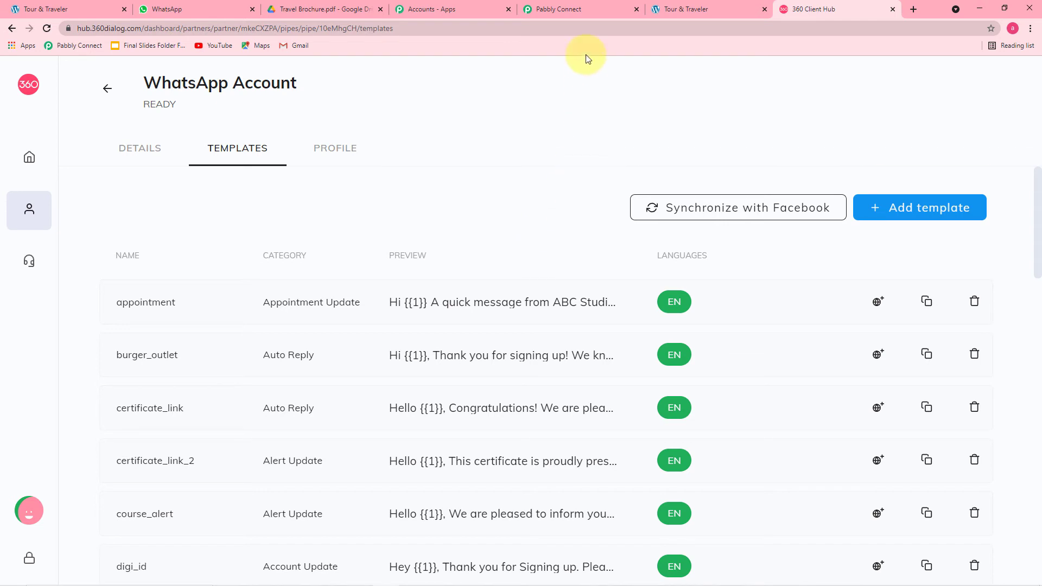
Open the action's Template list and locate send_brochure_final (en), cross-checking names in 360 Client Hub
left_click(569, 9)
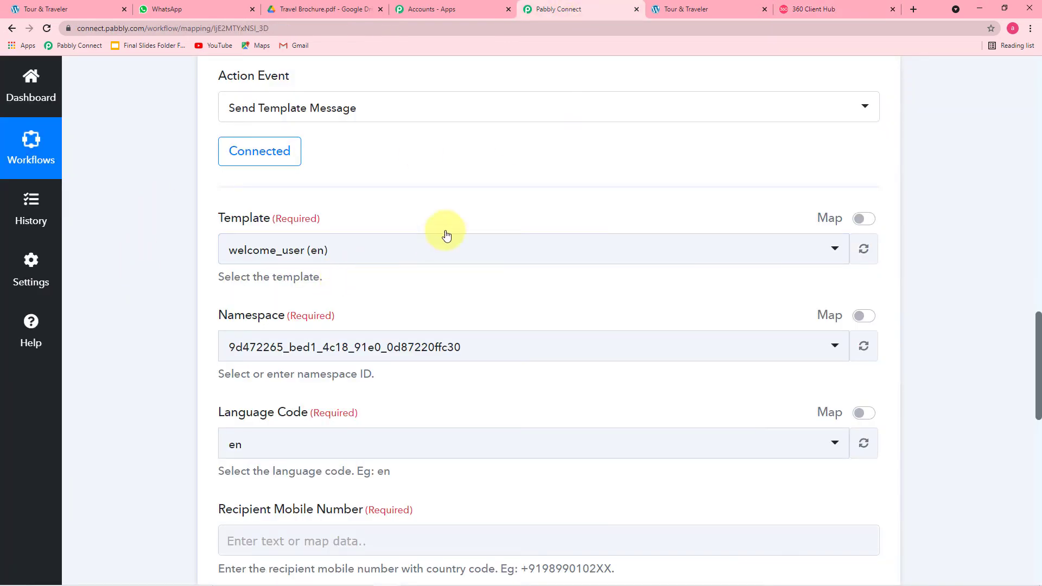
left_click(416, 259)
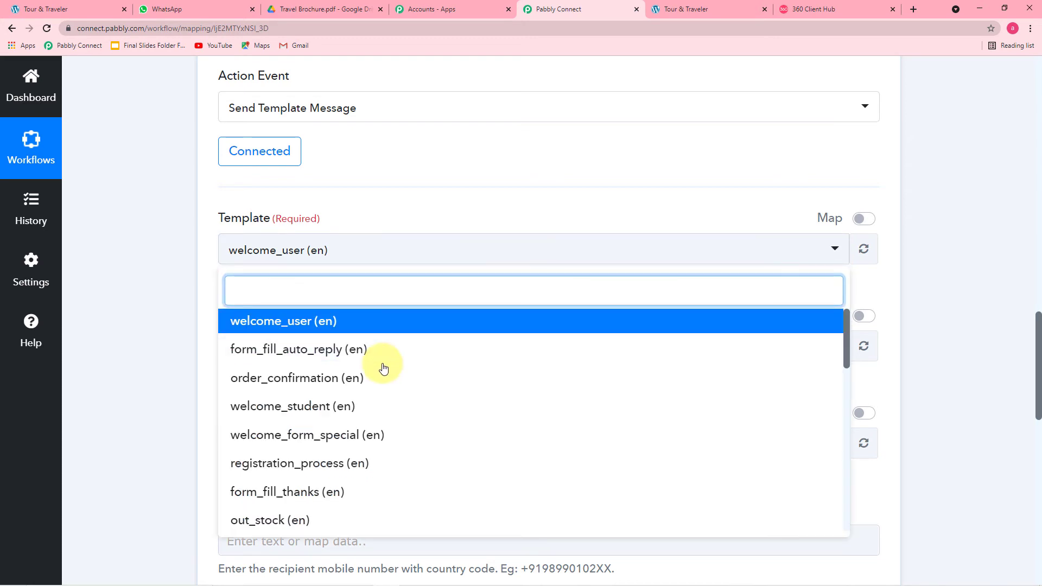
scroll(387, 399, "down", 2)
scroll(386, 399, "down", 3)
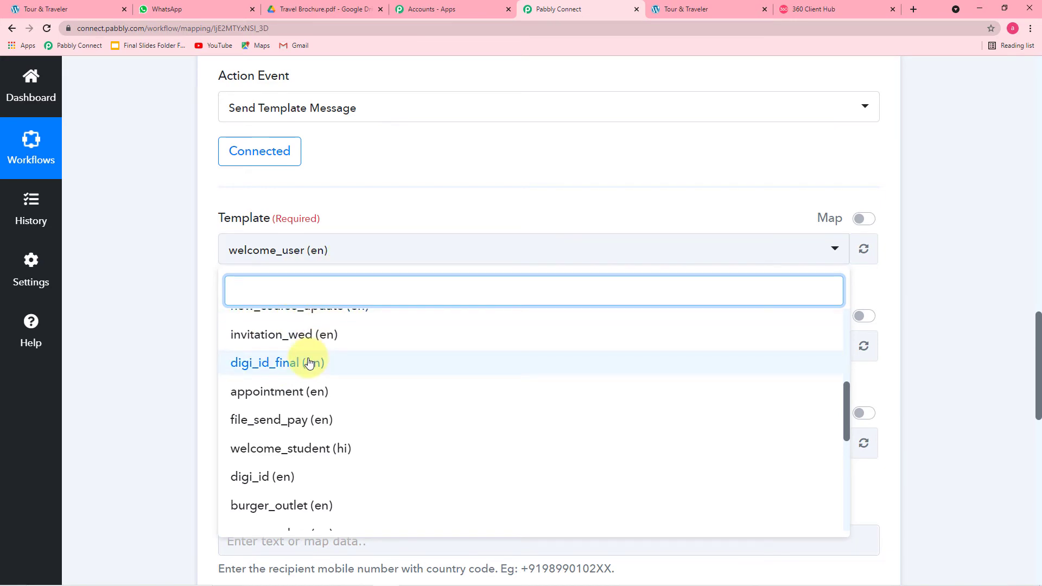
scroll(315, 410, "down", 3)
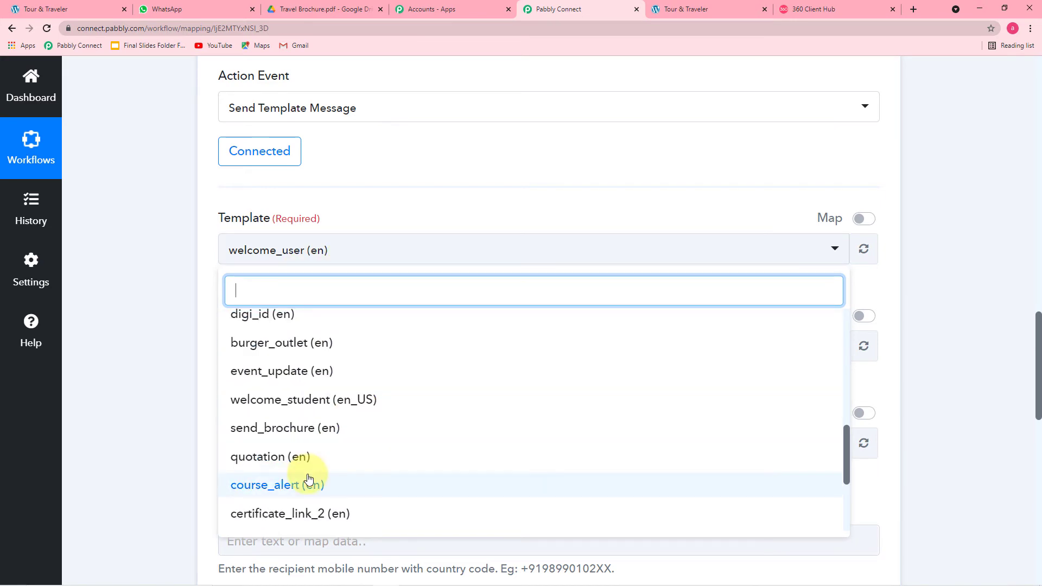
scroll(309, 481, "down", 1)
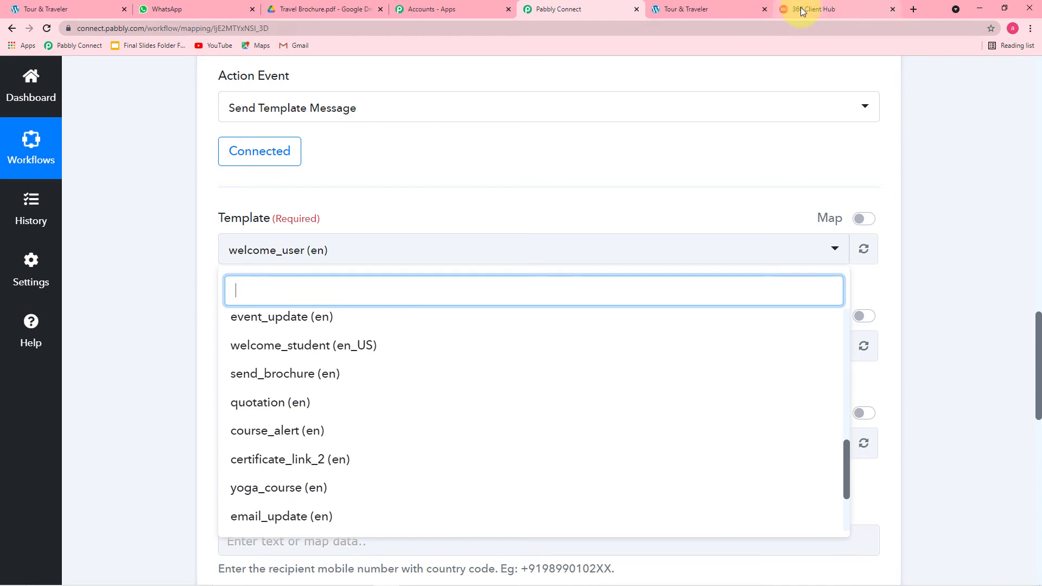
left_click(799, 8)
scroll(439, 402, "down", 8)
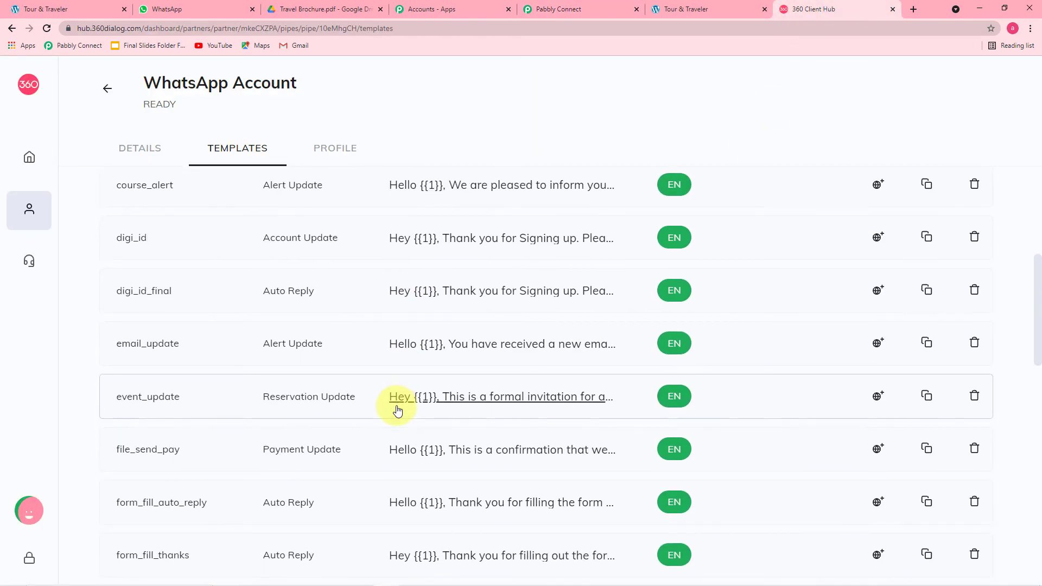
scroll(396, 408, "down", 4)
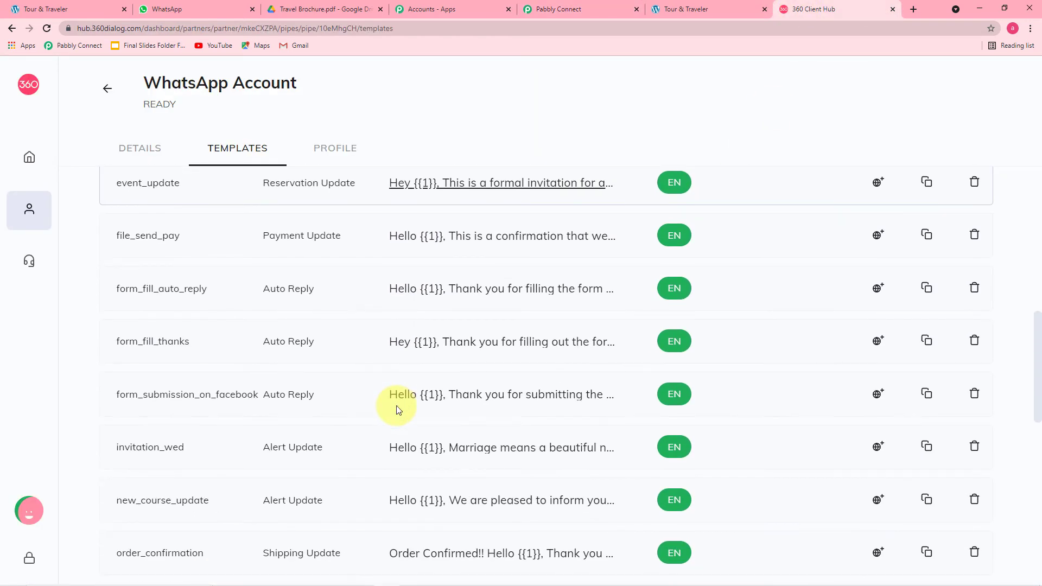
left_click(601, 12)
scroll(349, 400, "down", 2)
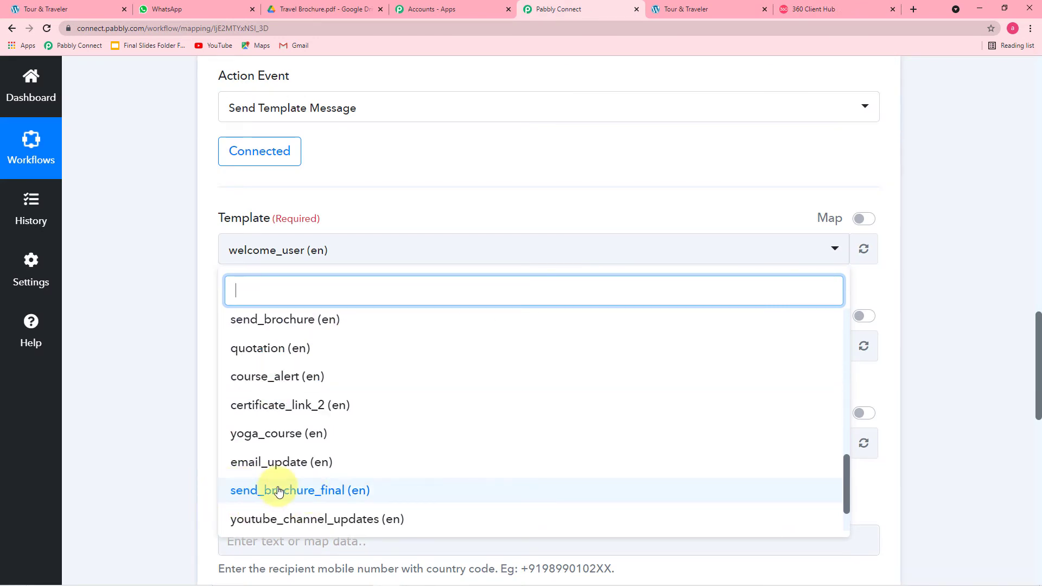
Choose send_brochure_final (en), loading its namespace, language code en and empty recipient and body fields
left_click(332, 490)
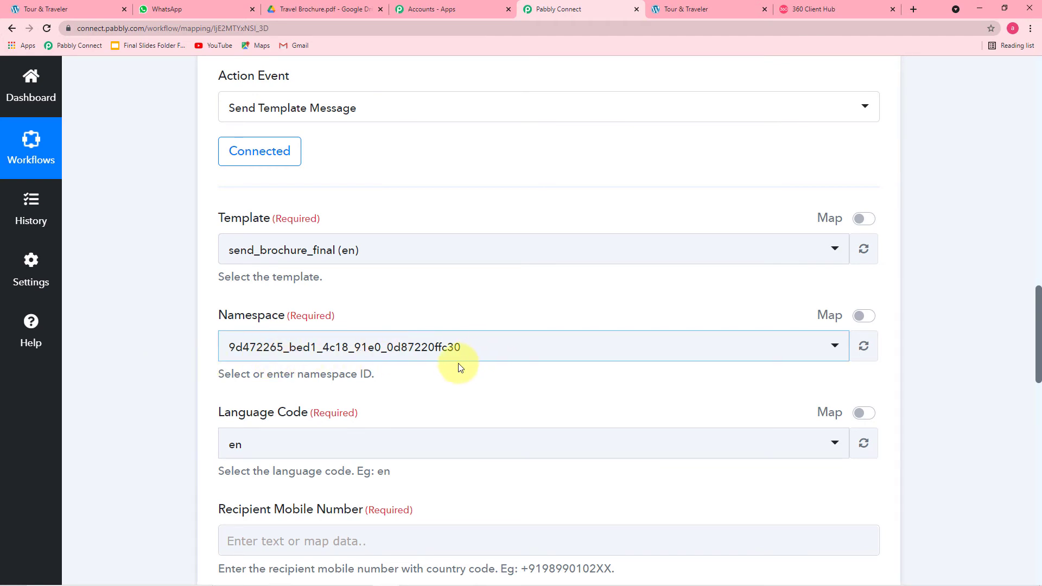
scroll(458, 363, "down", 2)
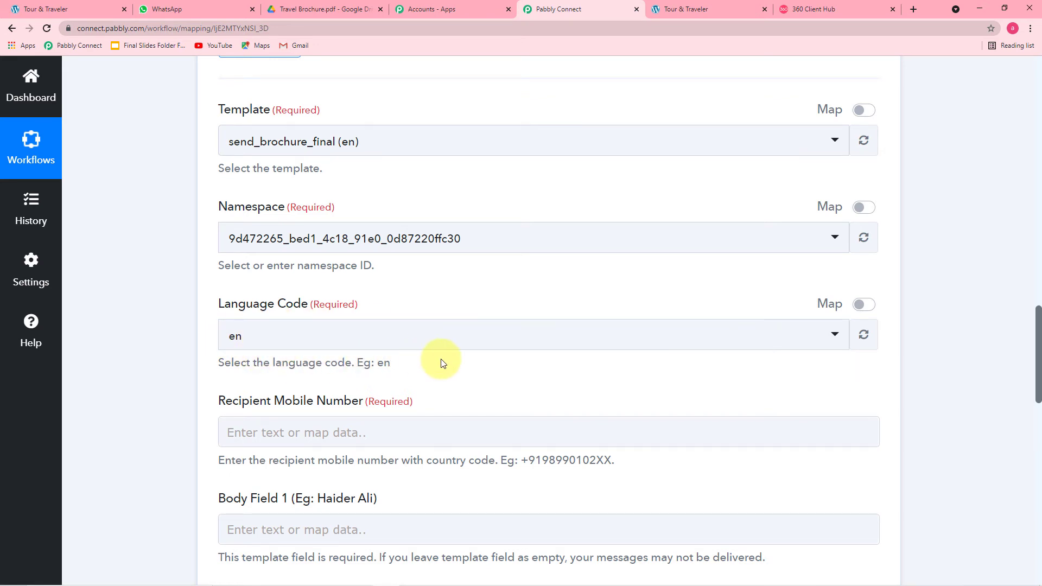
scroll(440, 360, "down", 3)
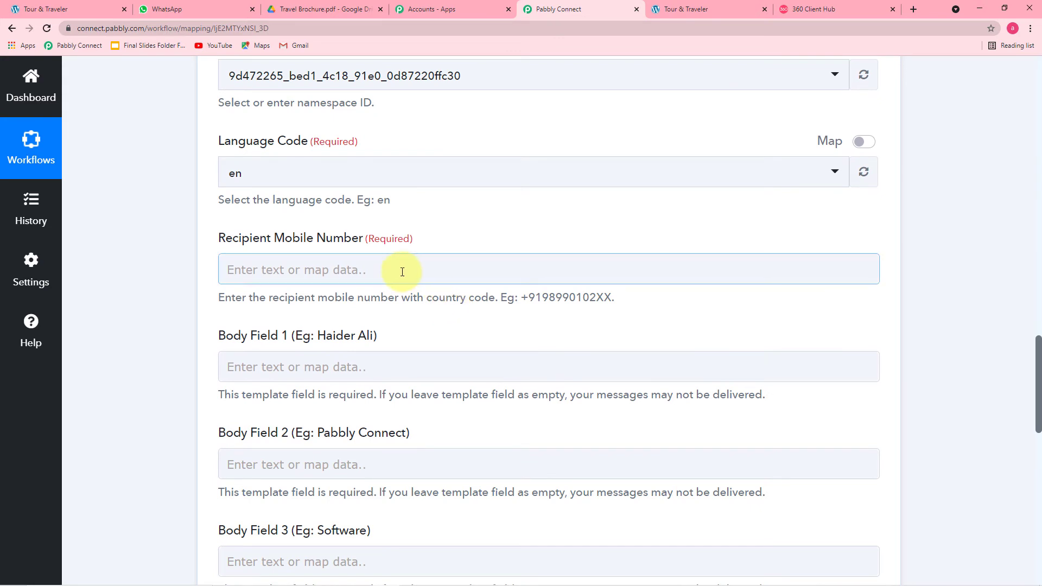
left_click(415, 271)
scroll(373, 279, "up", 15)
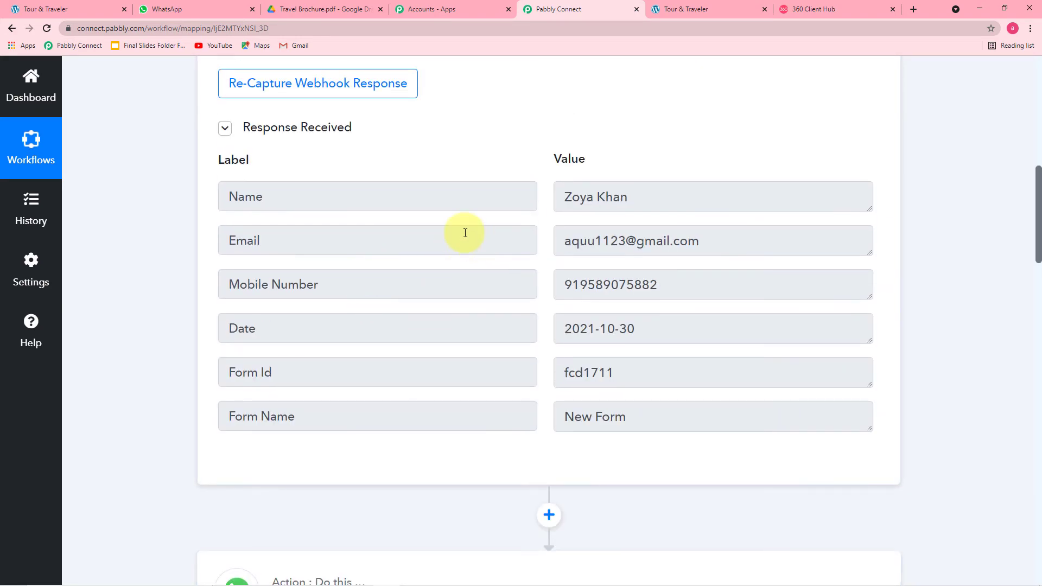
scroll(189, 224, "up", 5)
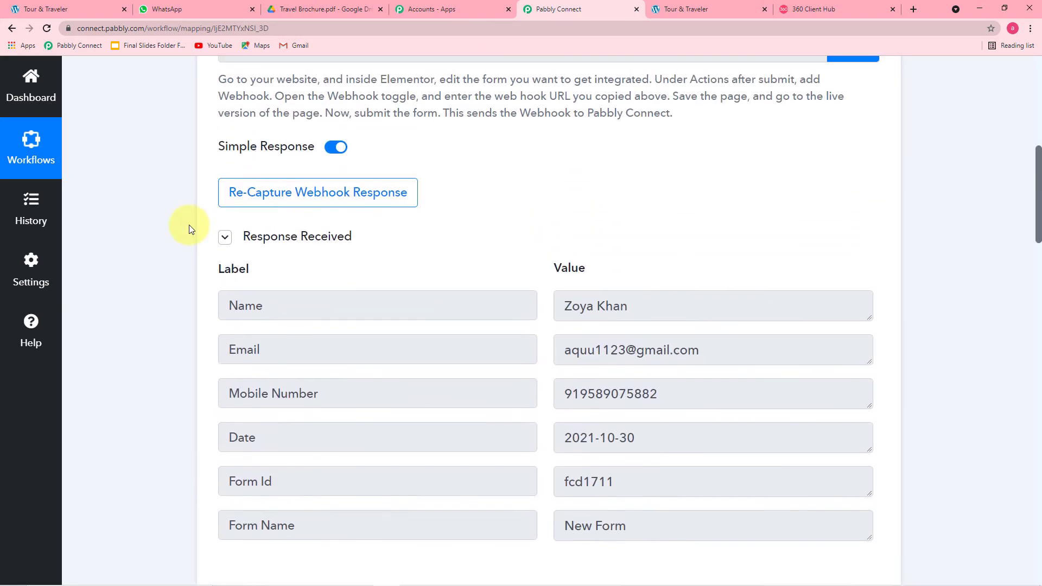
scroll(189, 225, "down", 7)
scroll(188, 225, "down", 10)
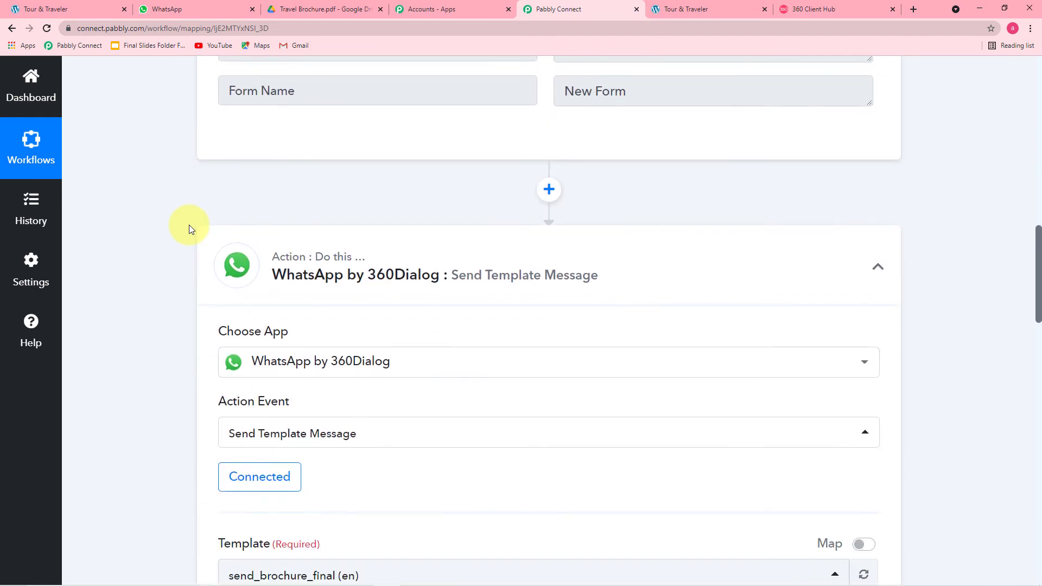
scroll(189, 225, "down", 3)
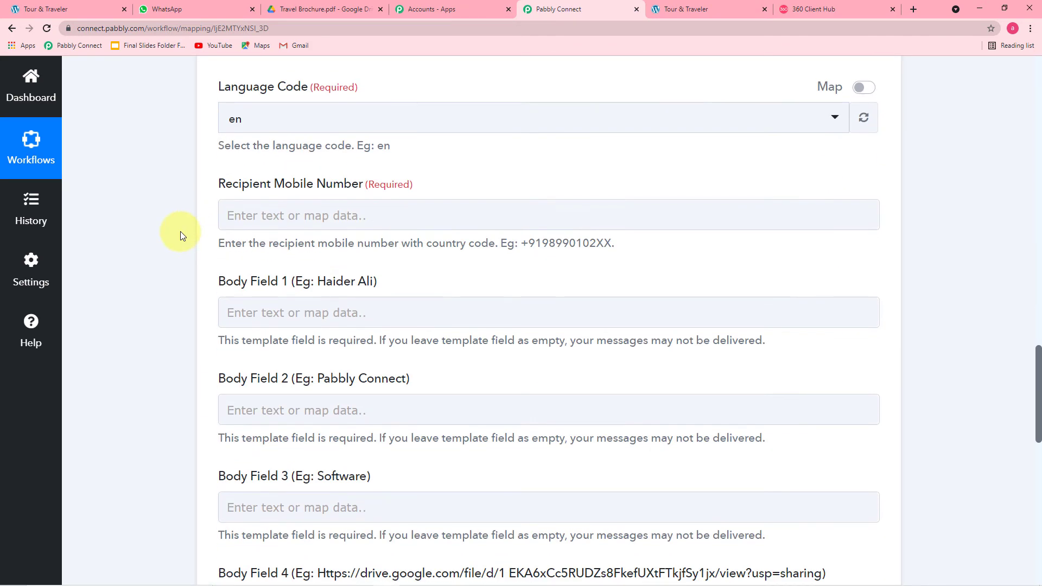
Set Recipient Mobile Number to '+' followed by the Elementor submission's Mobile Number
left_click(391, 214)
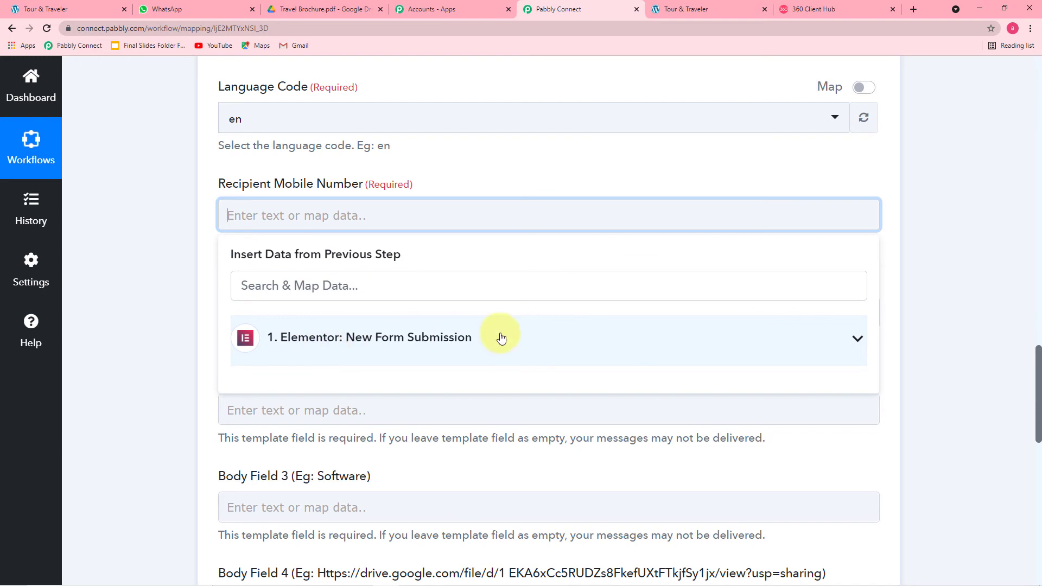
left_click(473, 341)
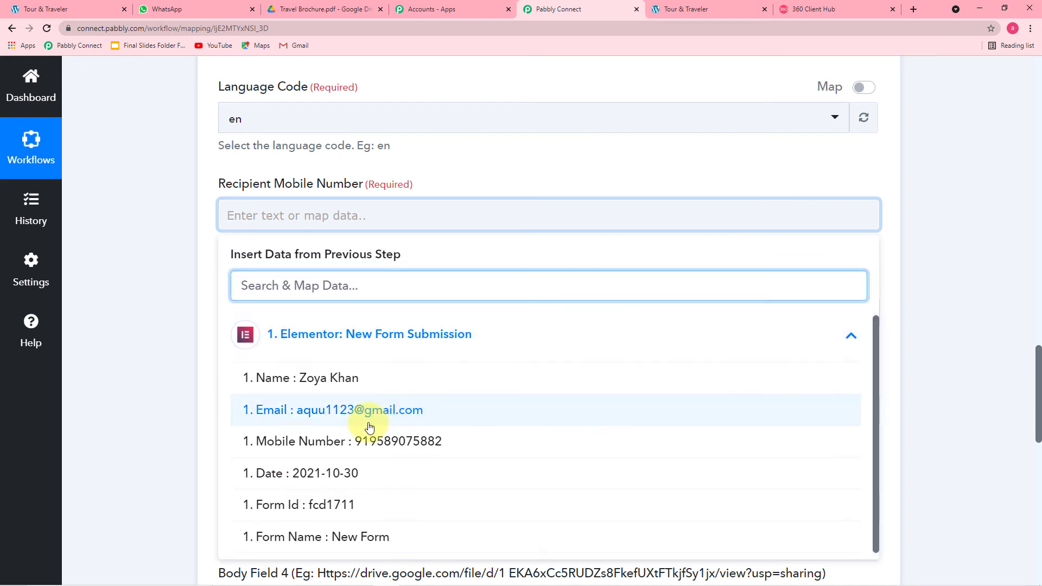
left_click(411, 442)
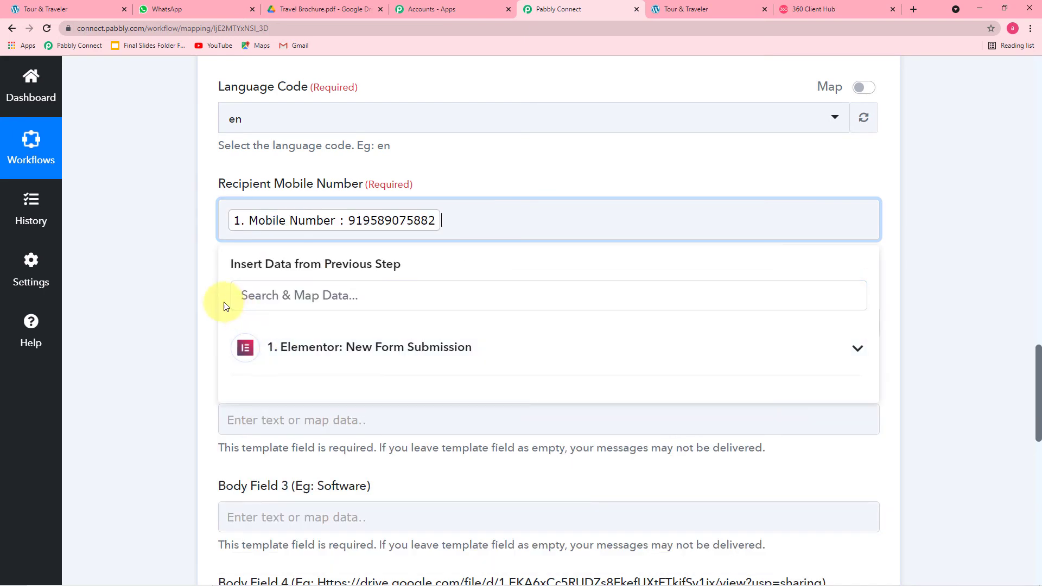
left_click(194, 289)
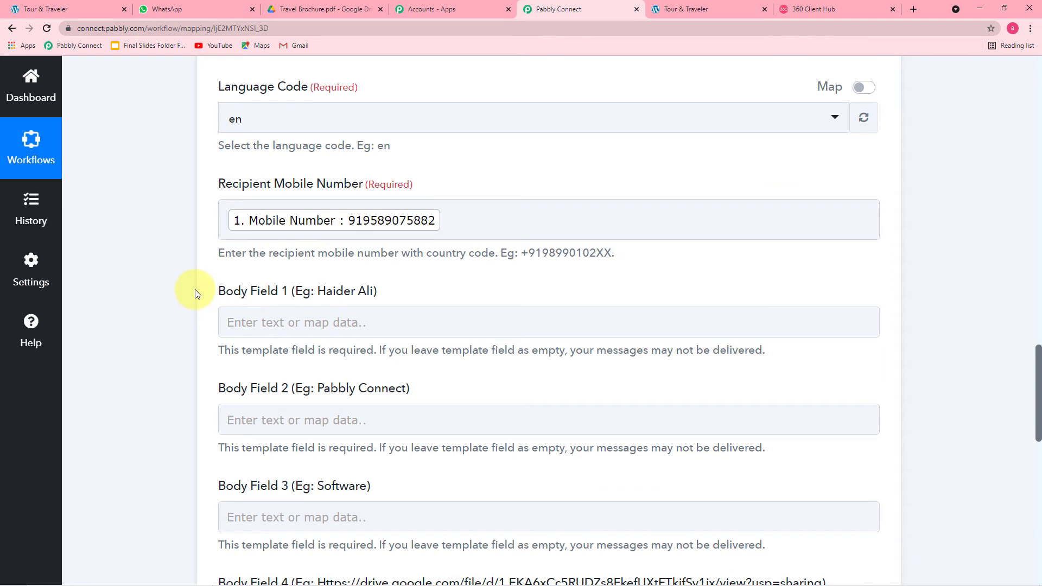
left_click(220, 217)
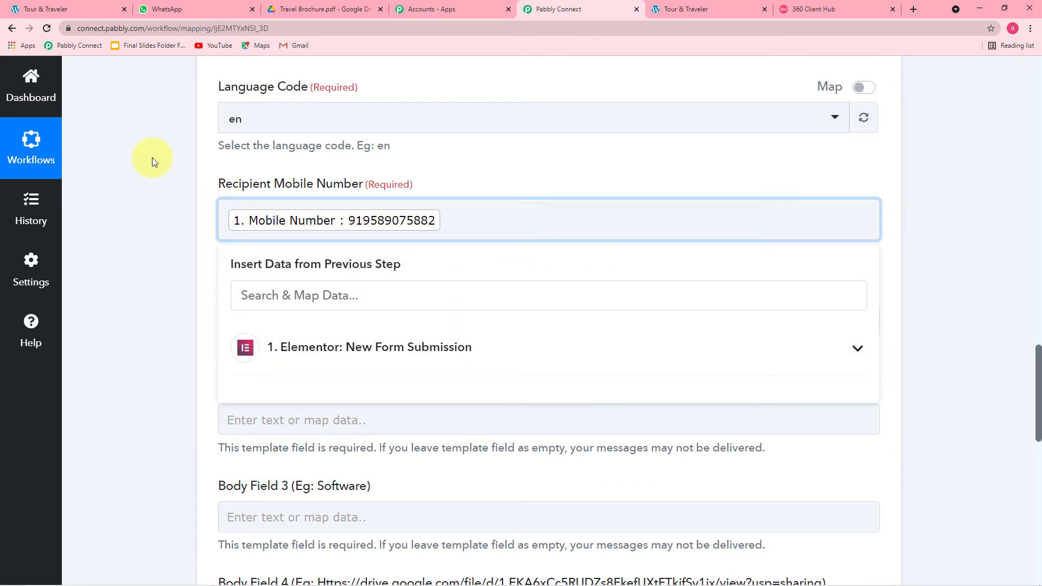
type("+")
left_click(155, 204)
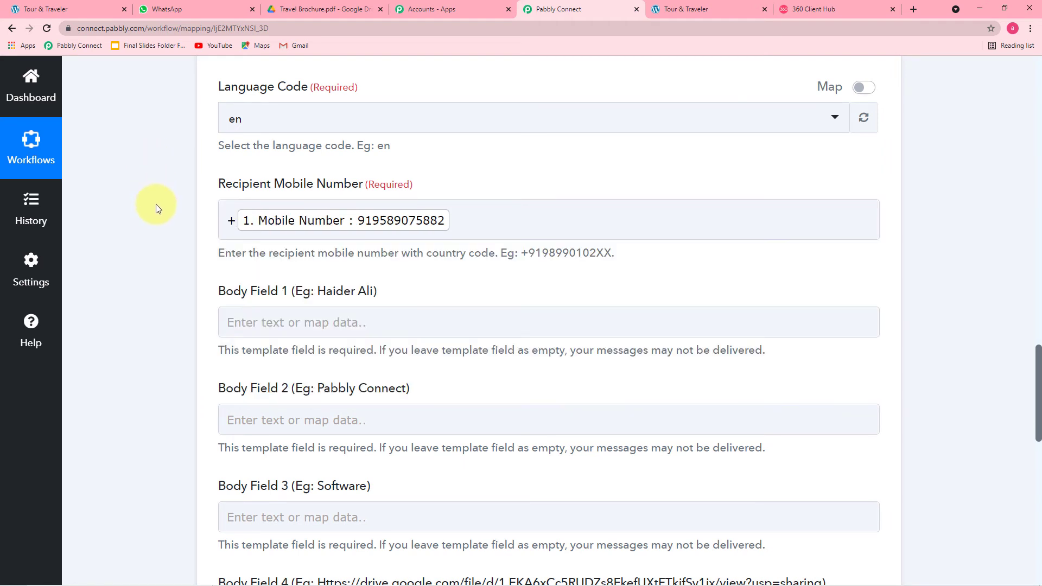
scroll(155, 204, "down", 4)
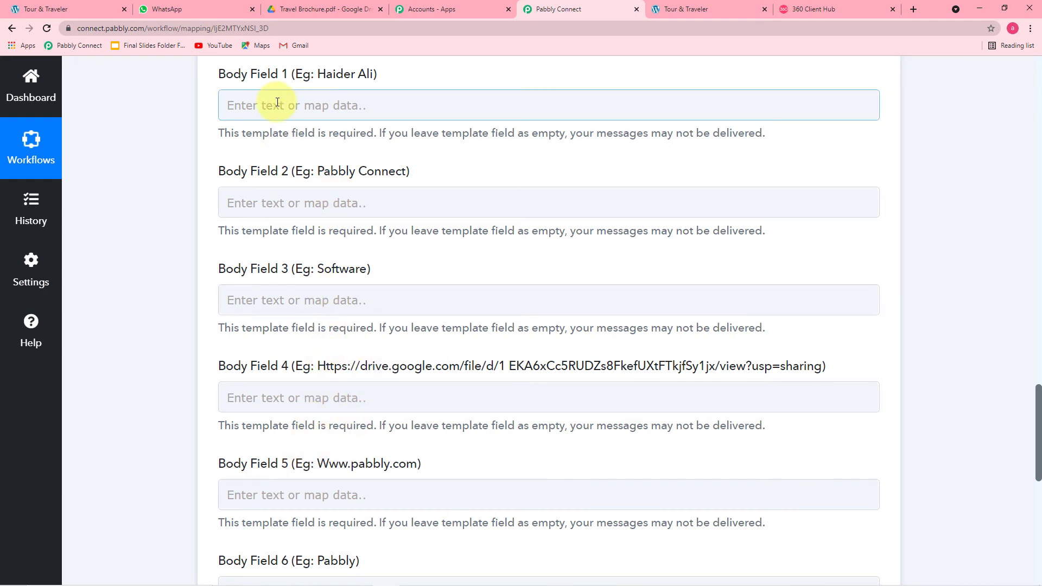
Preview send_brochure_final in 360 Client Hub to read its six body placeholders
left_click(812, 9)
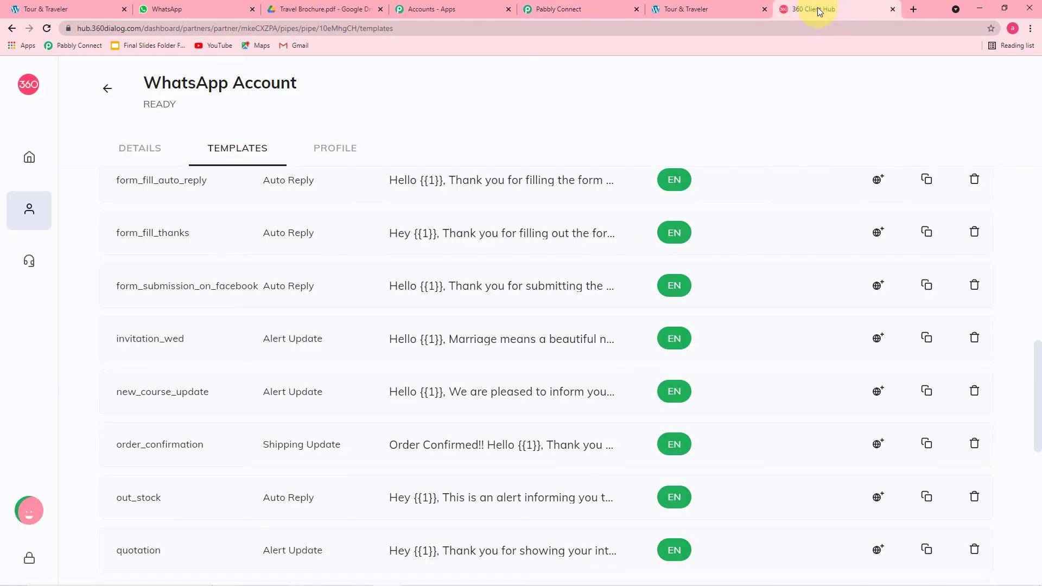
scroll(381, 218, "down", 1)
scroll(382, 219, "down", 5)
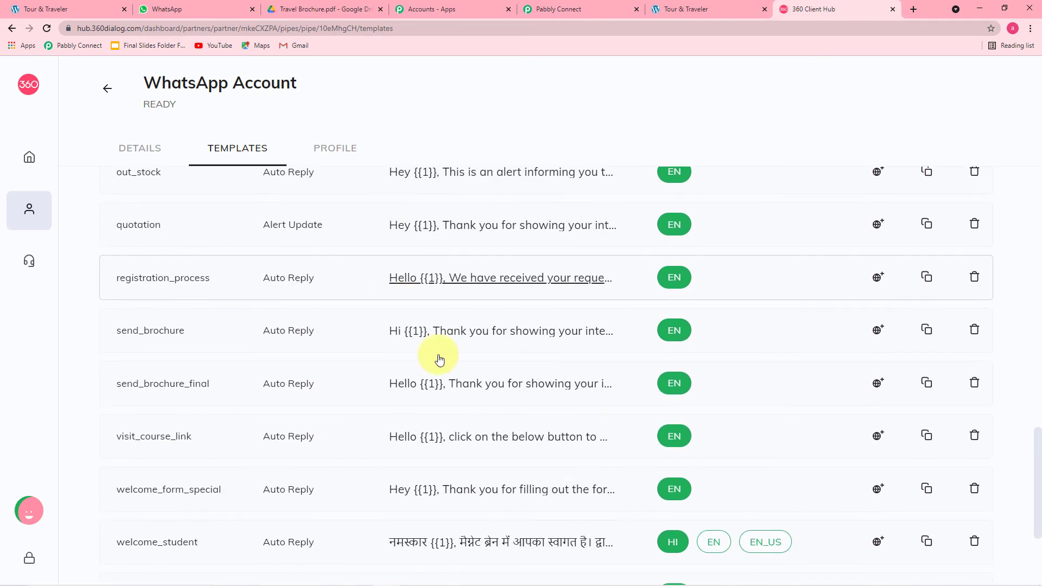
left_click(486, 384)
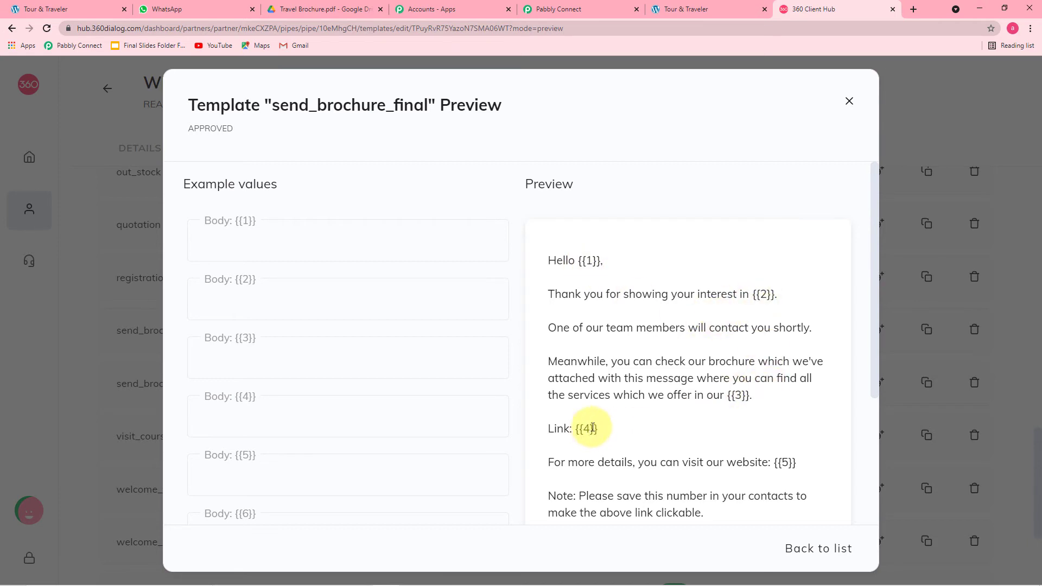
scroll(748, 469, "down", 2)
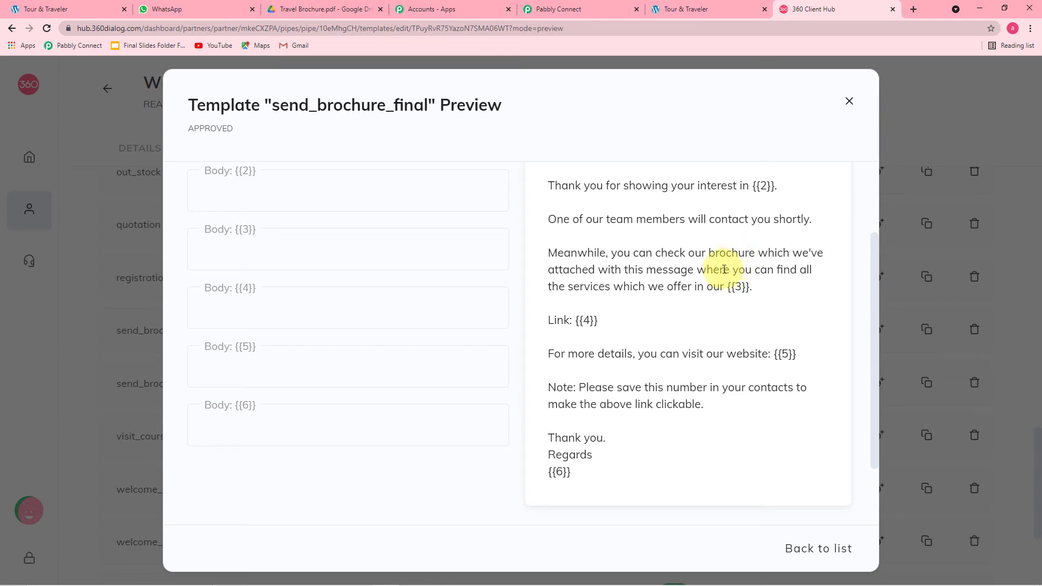
scroll(732, 266, "up", 3)
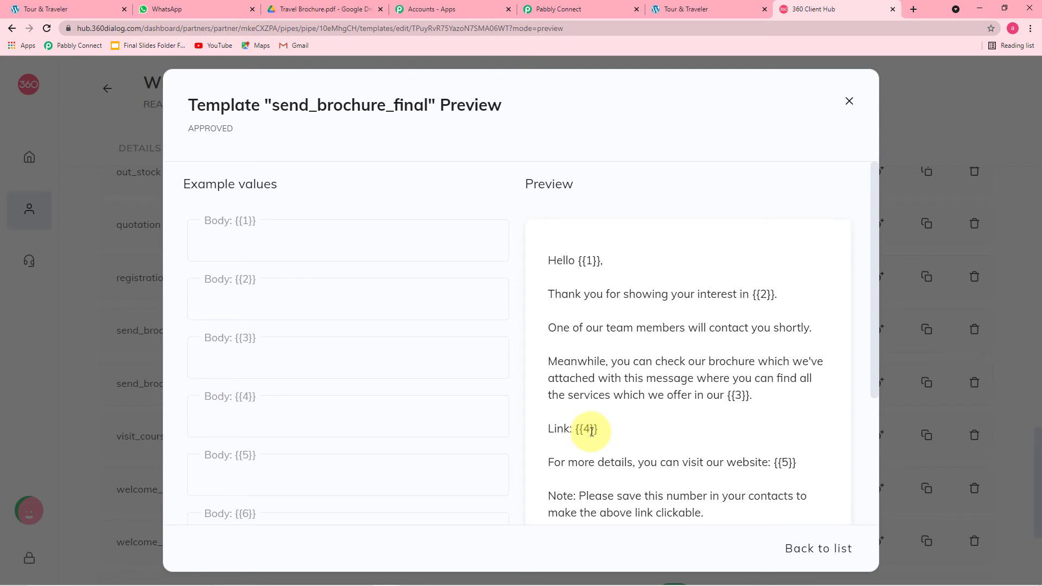
scroll(591, 431, "down", 1)
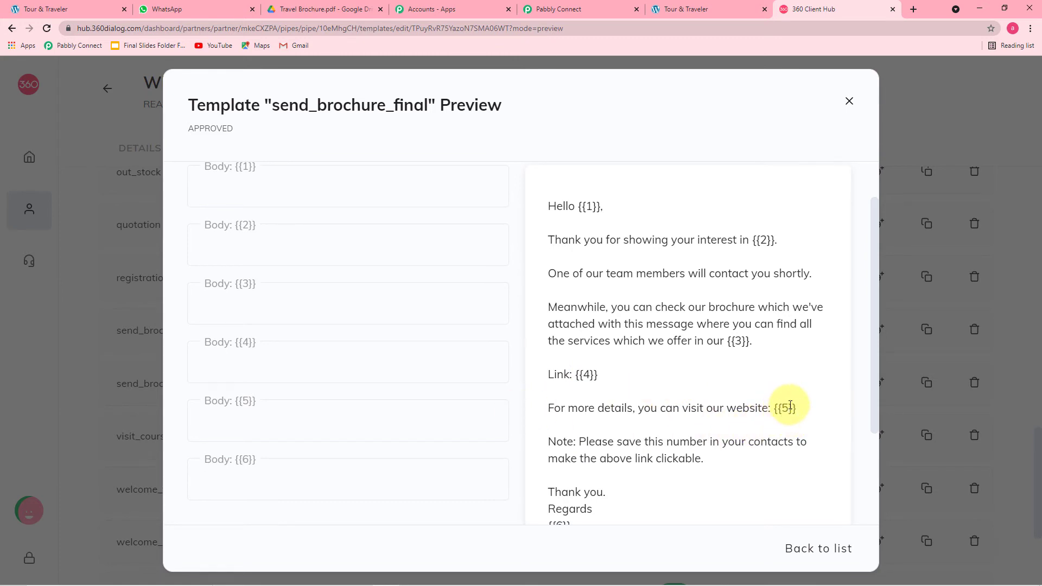
scroll(787, 411, "down", 2)
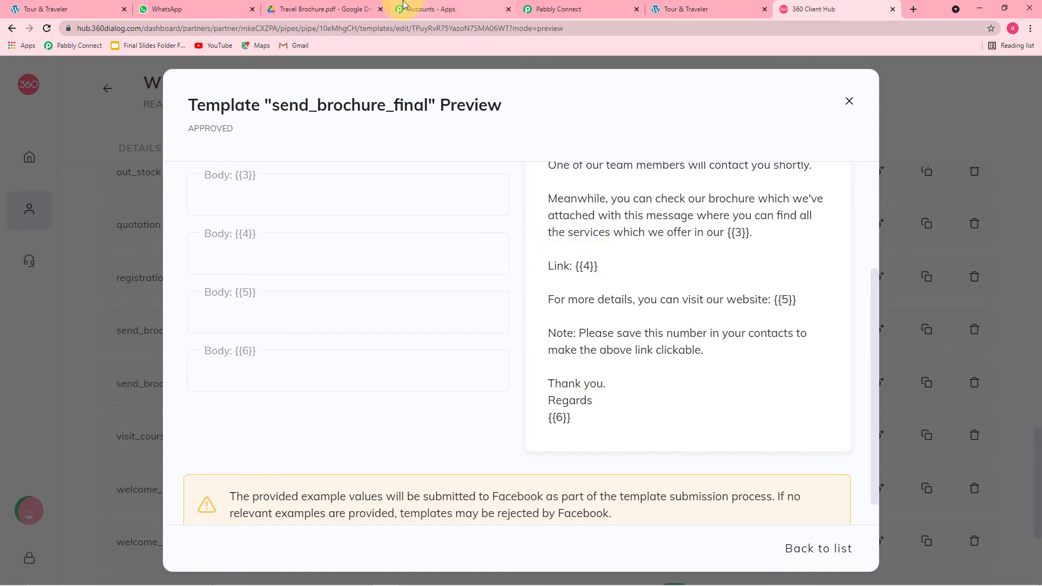
left_click(544, 9)
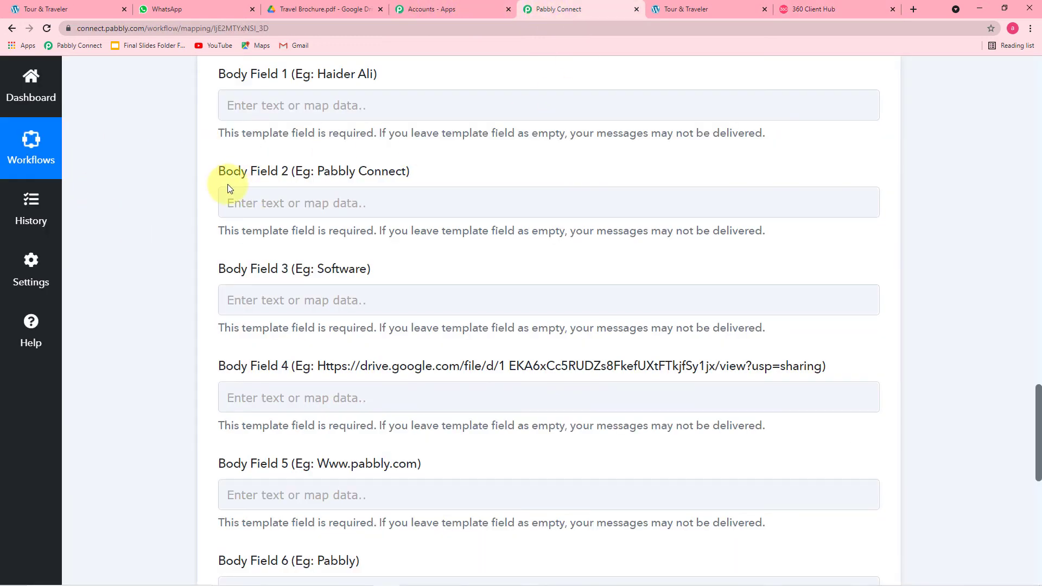
Insert the Elementor submission's Name into Body Field 1
scroll(350, 150, "up", 1)
left_click(342, 151)
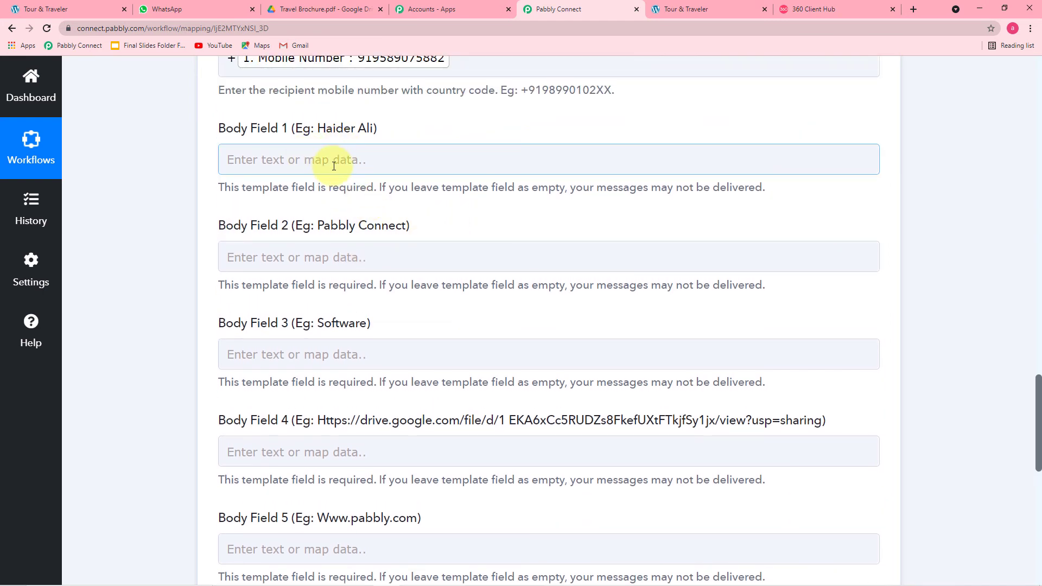
left_click(333, 166)
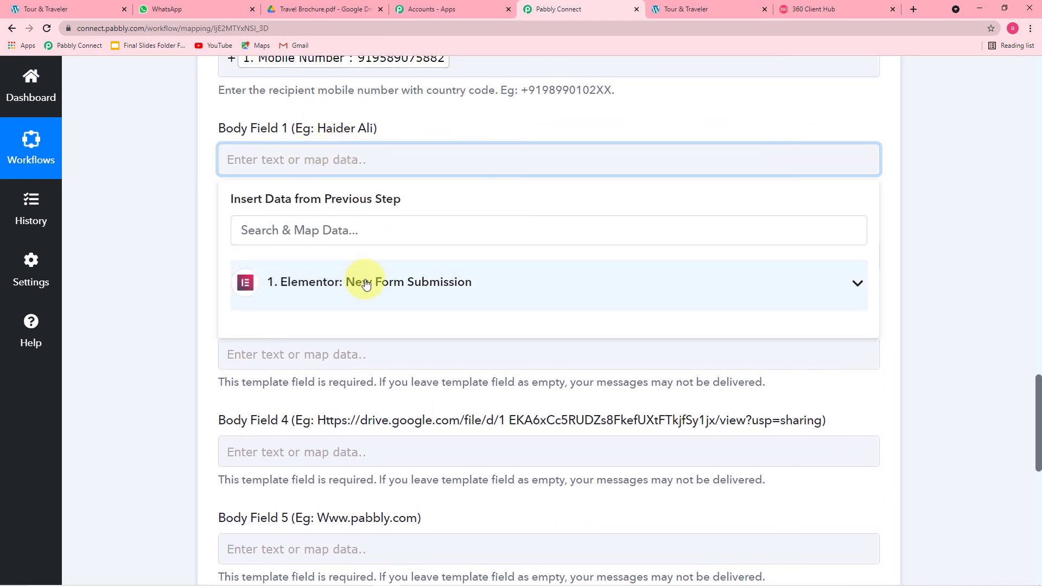
left_click(360, 281)
left_click(323, 330)
left_click(168, 243)
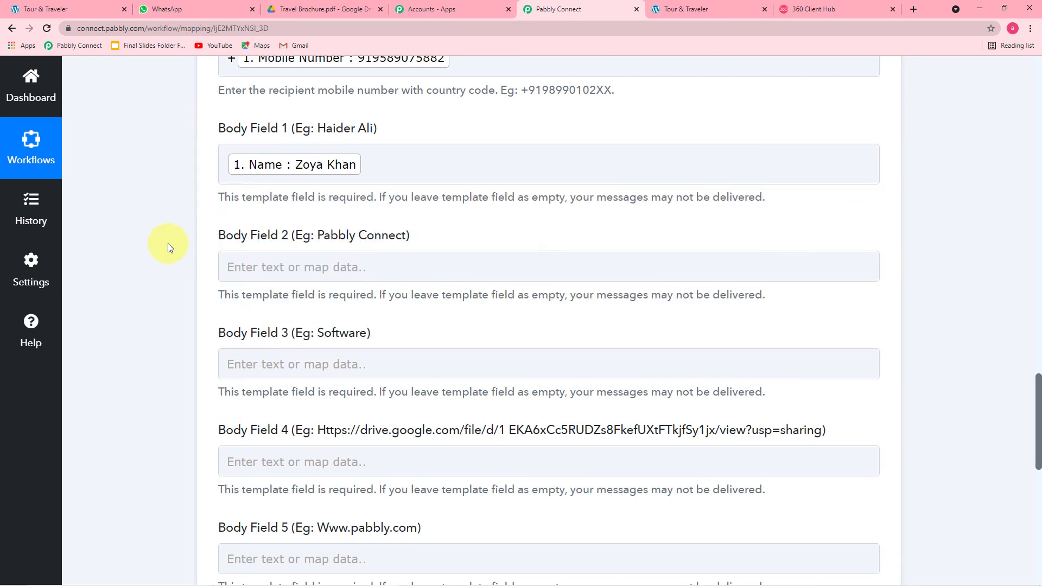
scroll(167, 244, "down", 1)
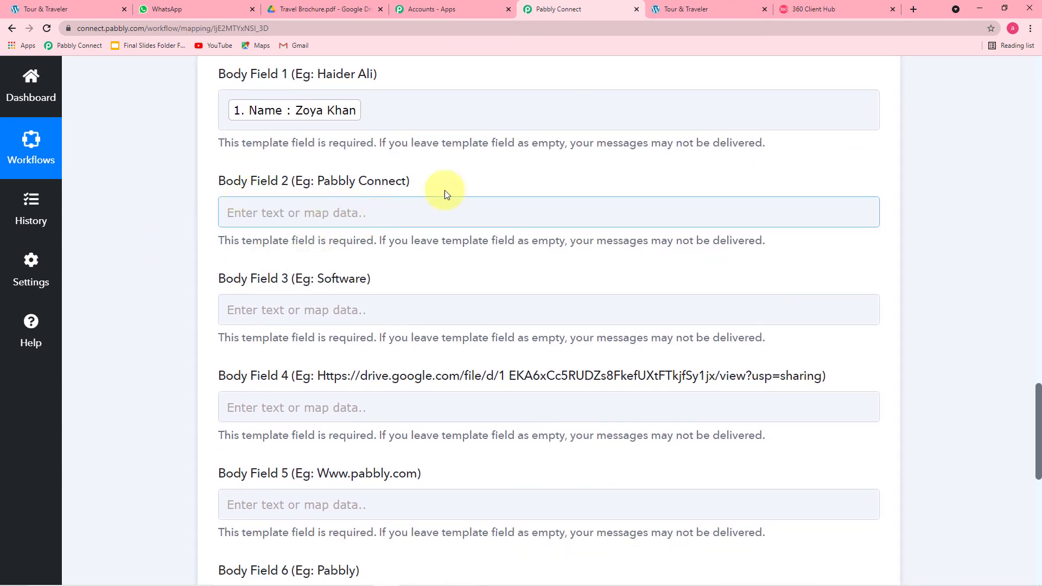
Compare the mapped field with the send_brochure_final template wording in 360 Client Hub
left_click(835, 14)
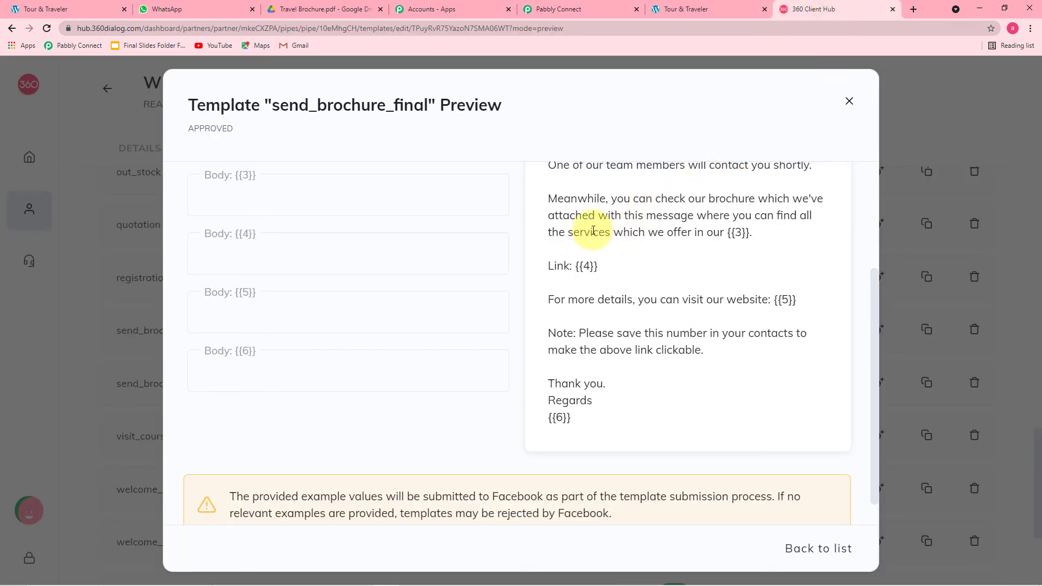
scroll(618, 209, "up", 2)
scroll(618, 208, "up", 1)
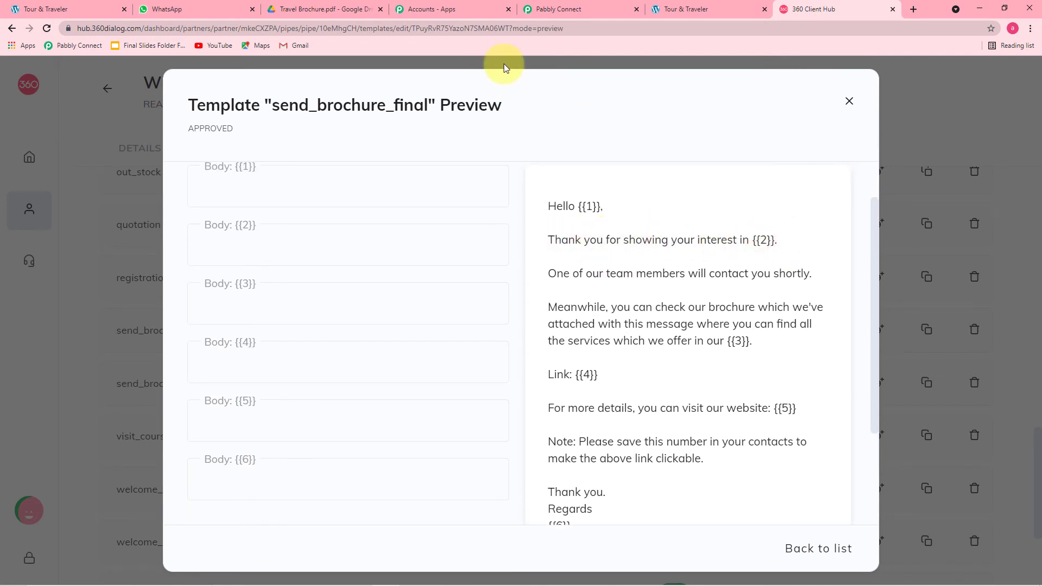
left_click(553, 10)
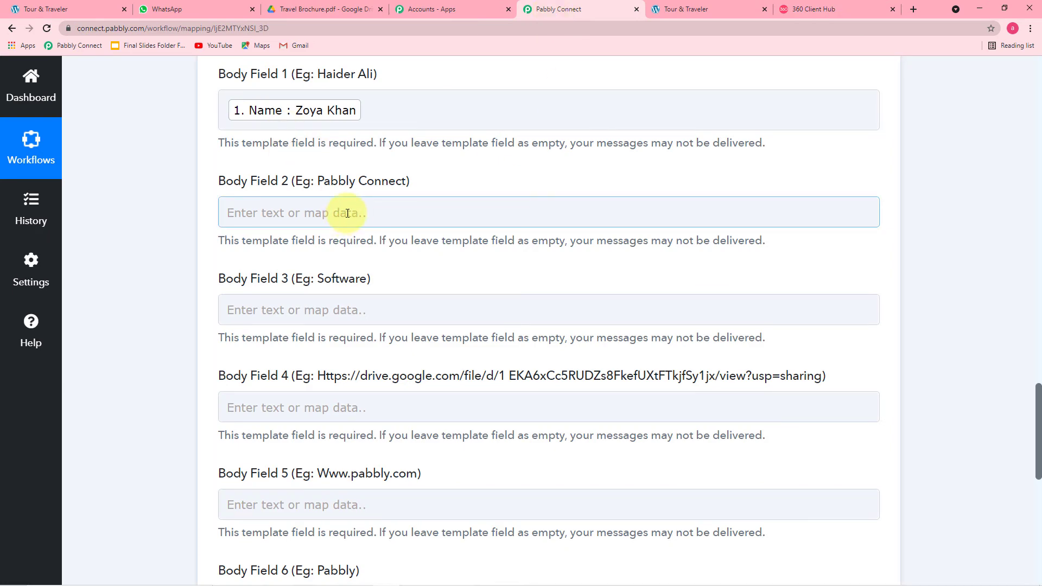
Copy the 'Nomadic Tours & Travels' heading from the Tour & Traveler site
left_click(80, 8)
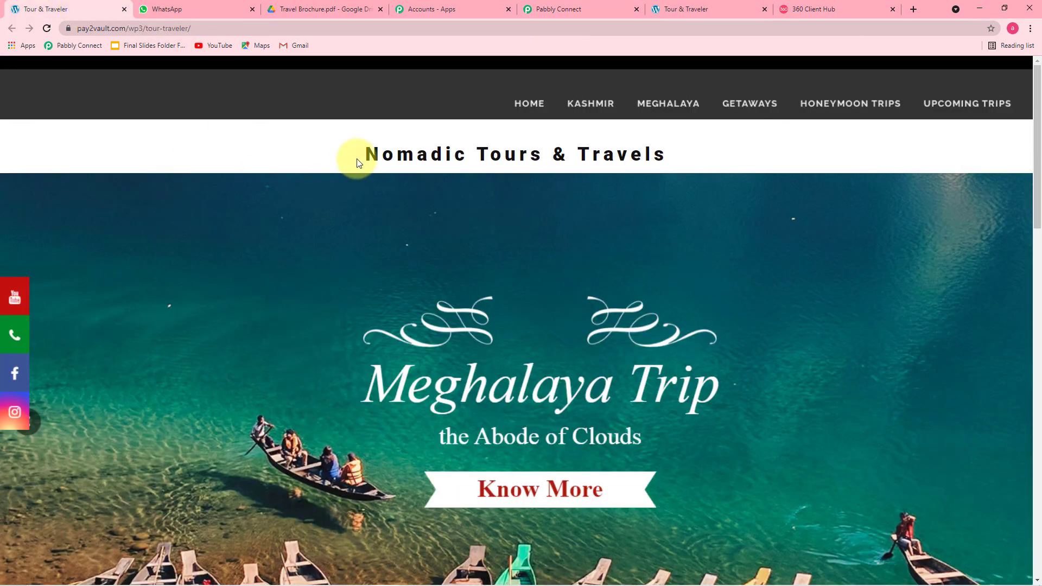
left_click_drag(367, 153, 663, 162)
right_click(646, 162)
left_click(667, 166)
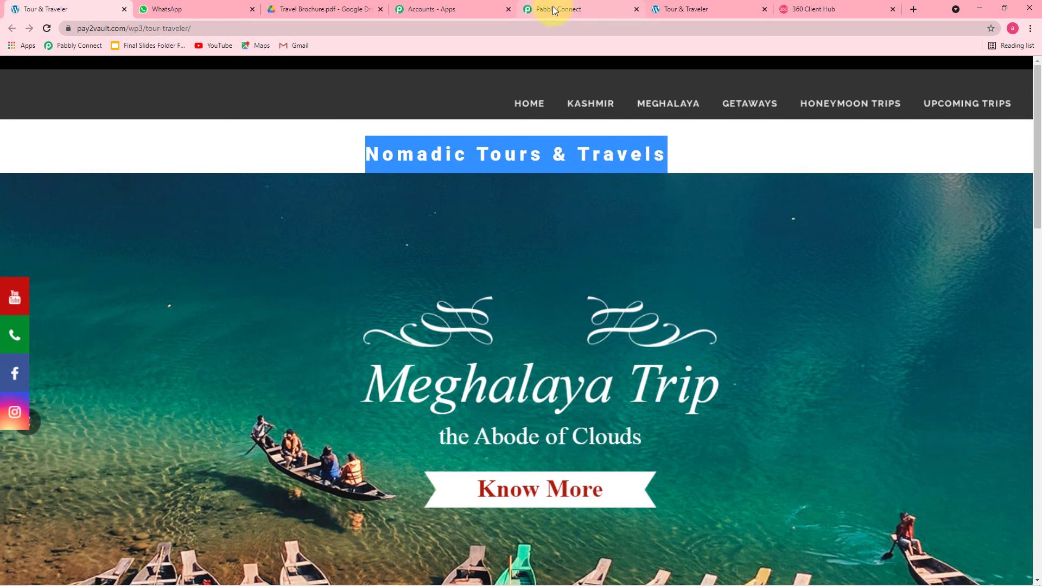
Paste the copied heading into Body Field 2
left_click(554, 10)
left_click(309, 215)
right_click(313, 219)
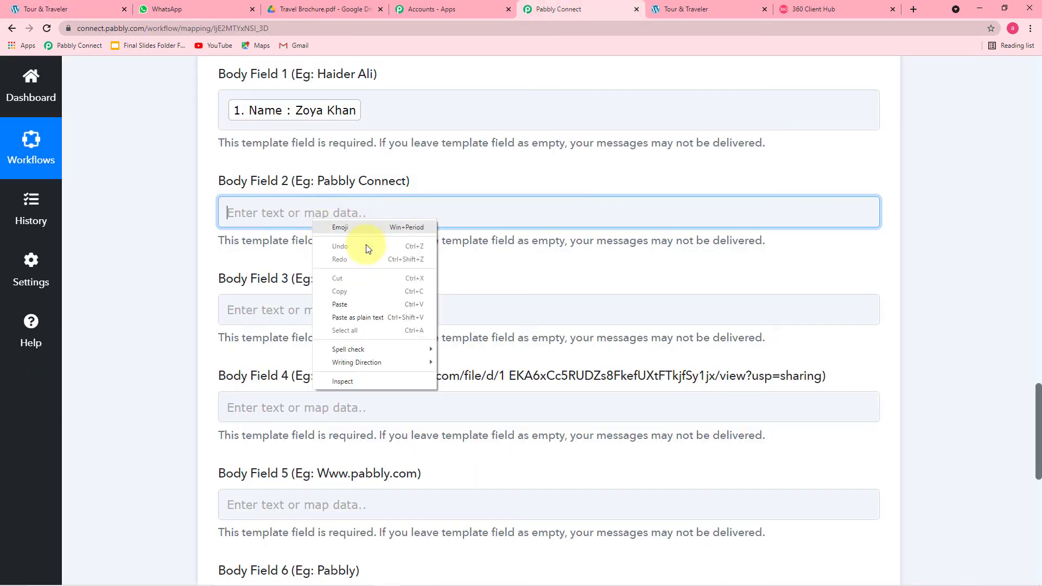
left_click(338, 305)
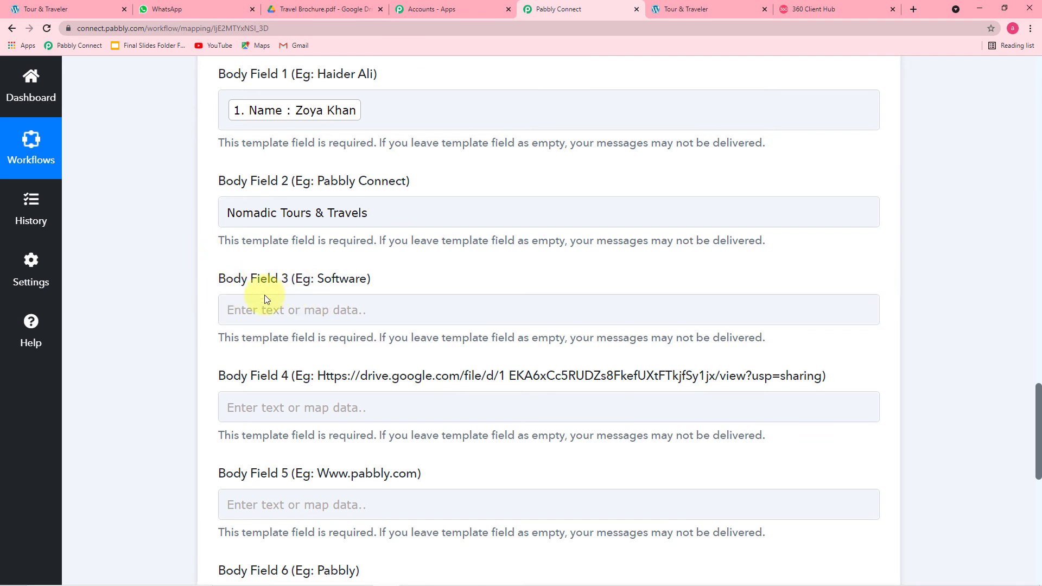
Check the template wording for placeholder 3, then enter 'Tours' in Body Field 3
scroll(272, 294, "down", 1)
left_click(352, 248)
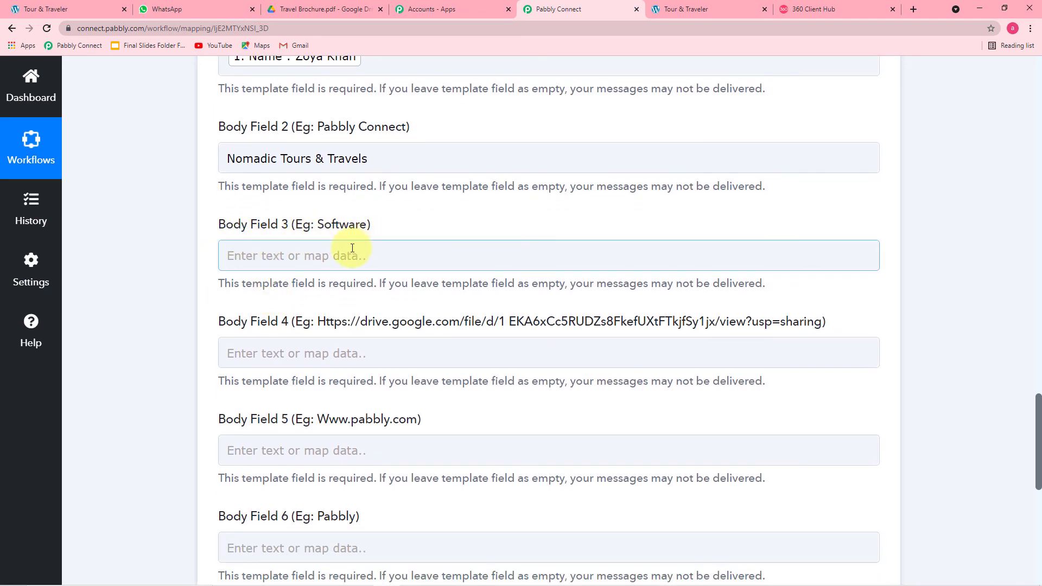
left_click(808, 10)
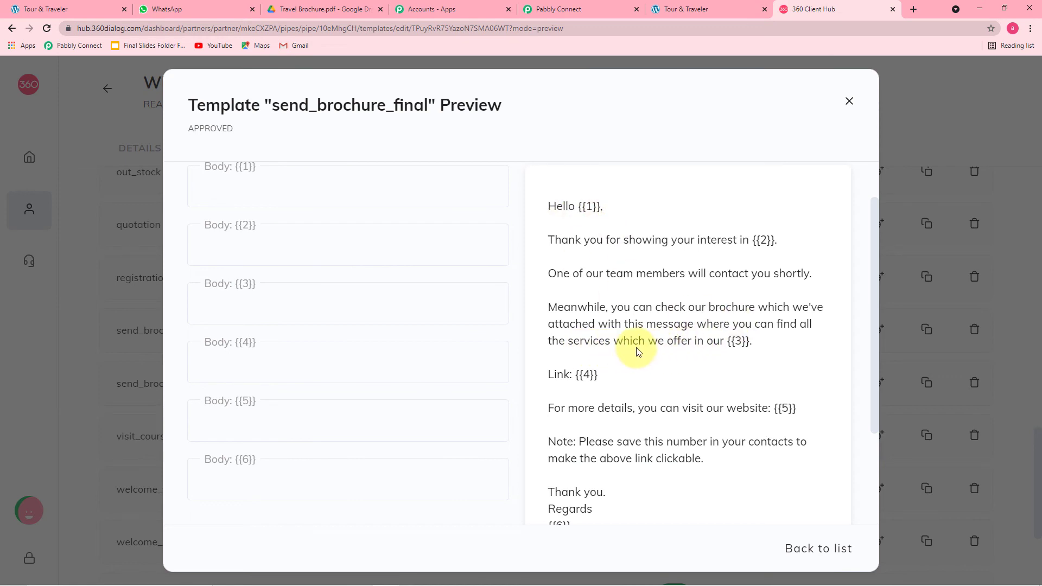
left_click(583, 11)
left_click(389, 260)
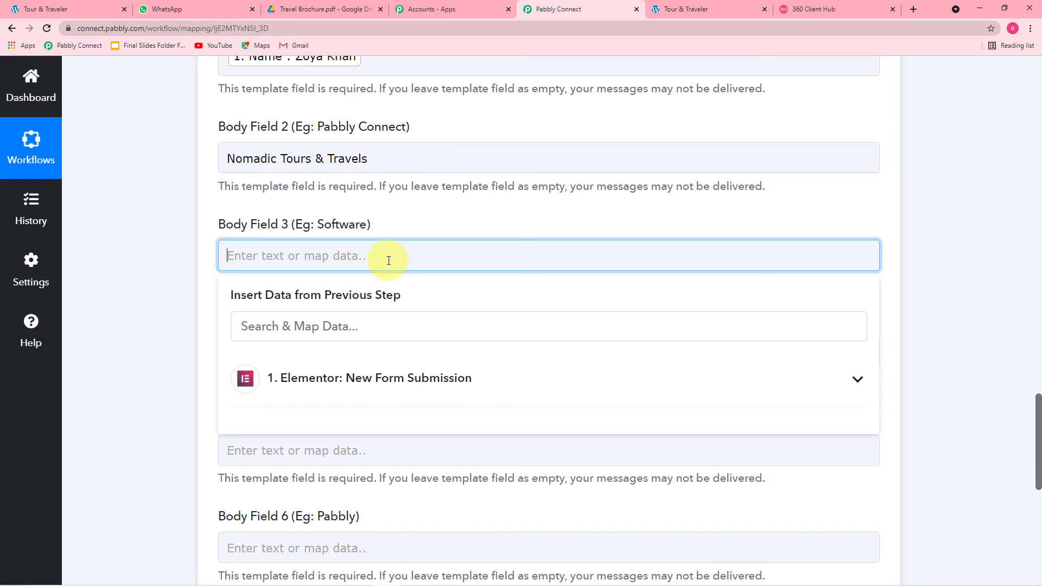
type("Tours")
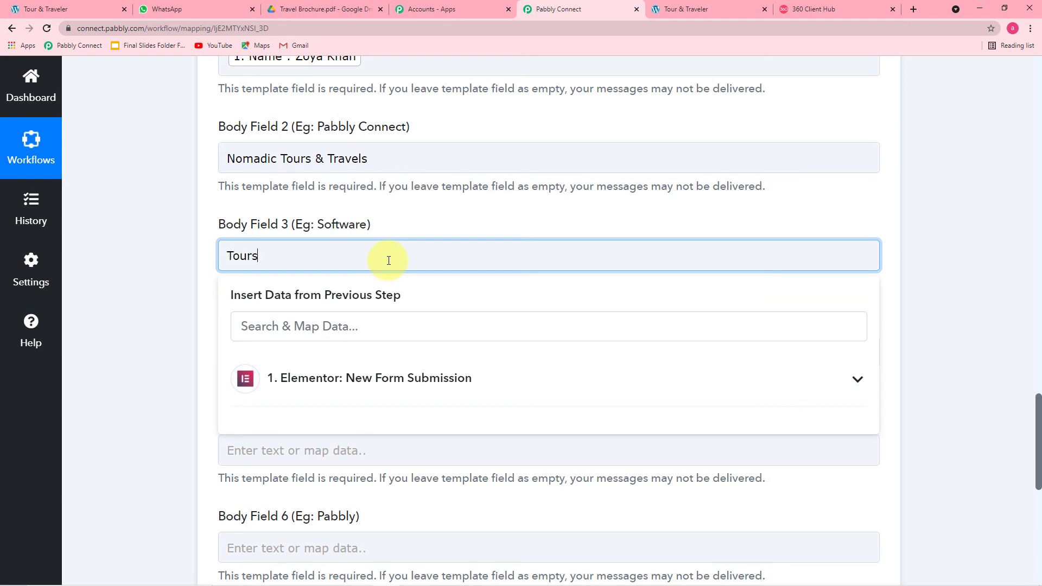
left_click(165, 230)
scroll(263, 266, "down", 2)
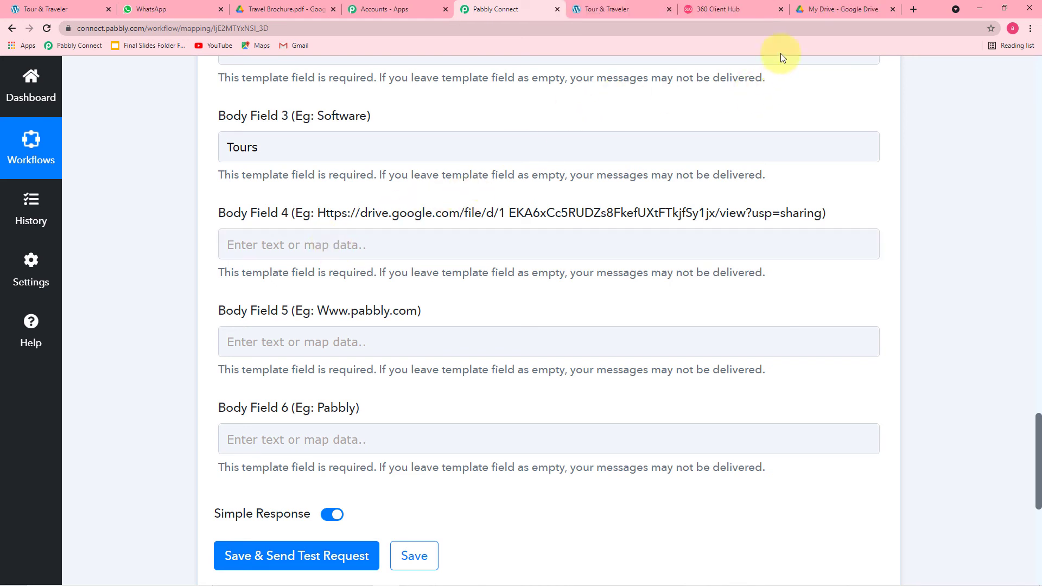
Copy the shareable Google Drive link for Travel Brochure.pdf from its Share dialog
left_click(821, 12)
scroll(634, 274, "down", 4)
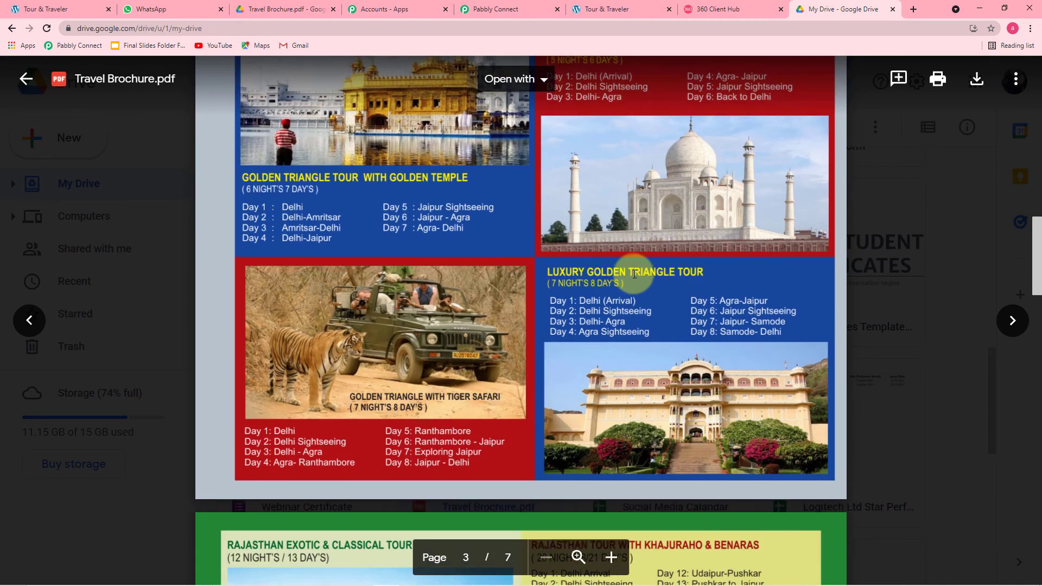
scroll(634, 274, "down", 10)
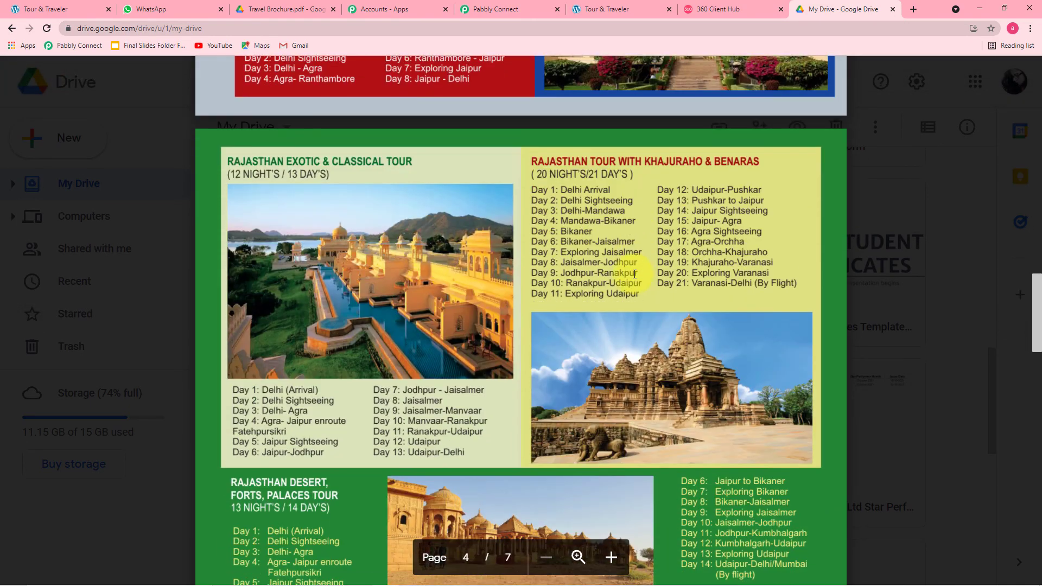
scroll(635, 274, "up", 8)
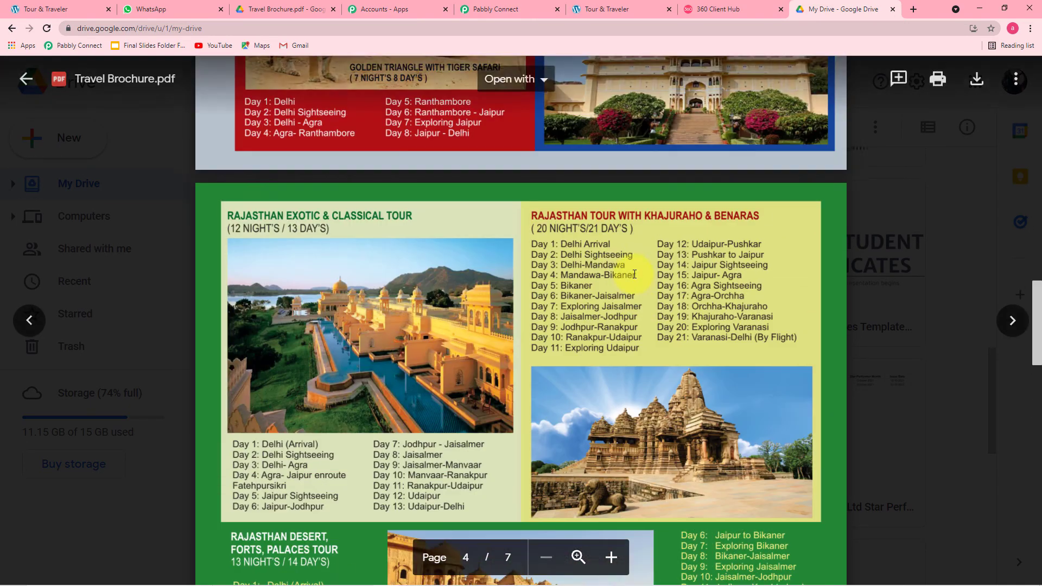
left_click(1013, 80)
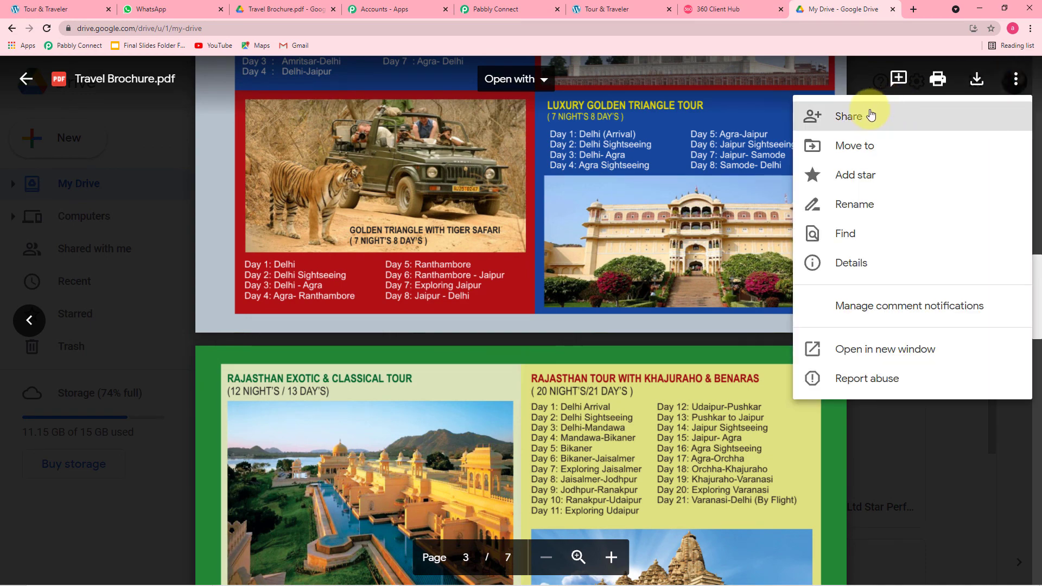
left_click(856, 124)
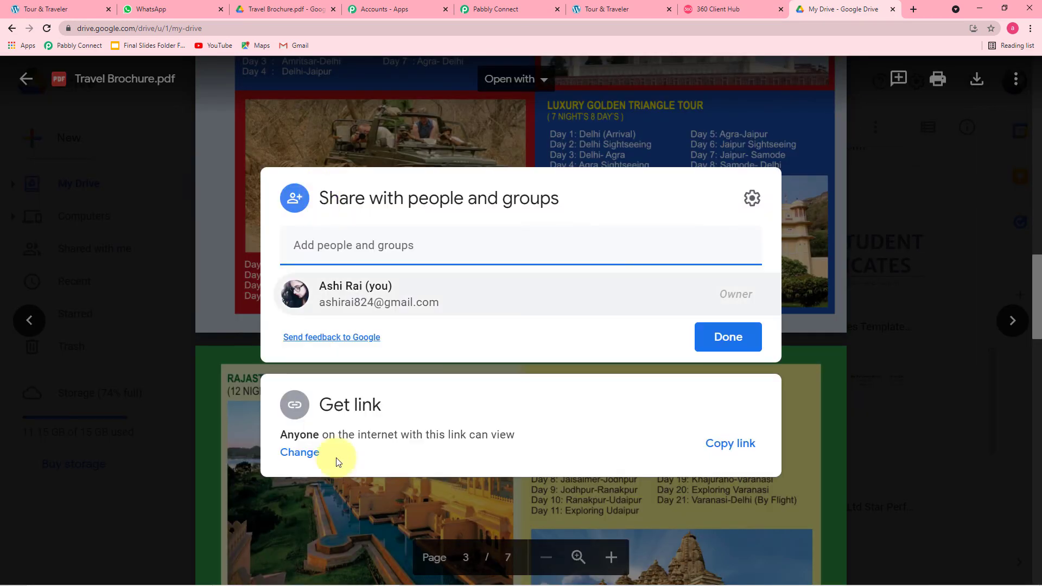
left_click(720, 450)
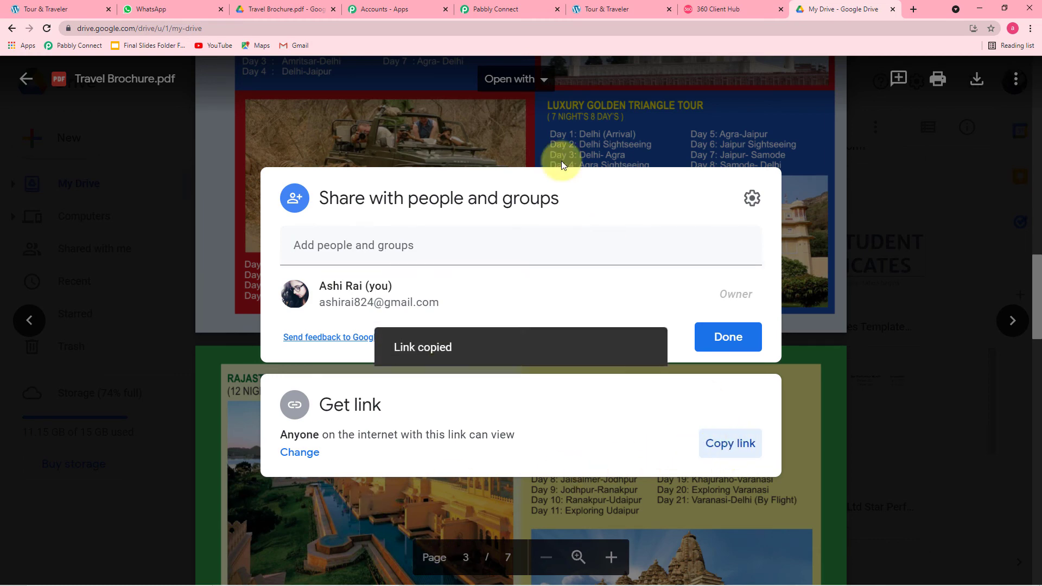
left_click(486, 11)
Paste the Travel Brochure Drive link into Body Field 4
left_click(244, 244)
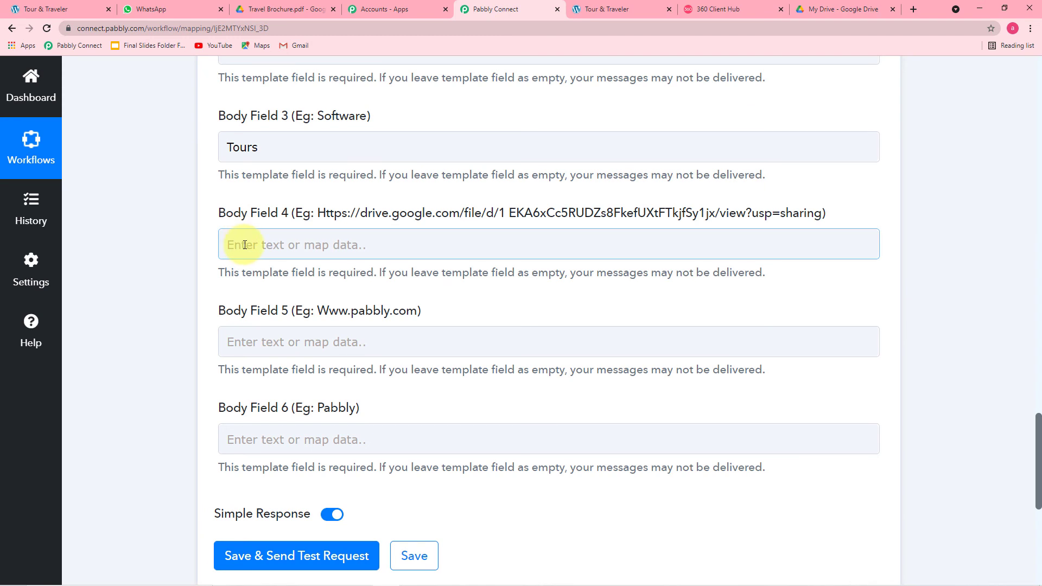
right_click(244, 245)
left_click(274, 334)
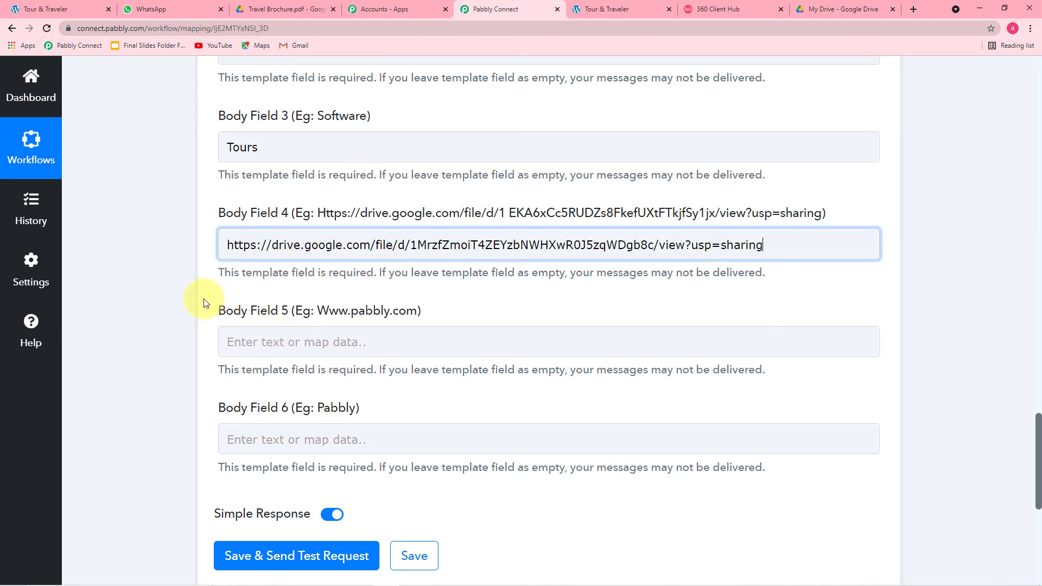
left_click(190, 290)
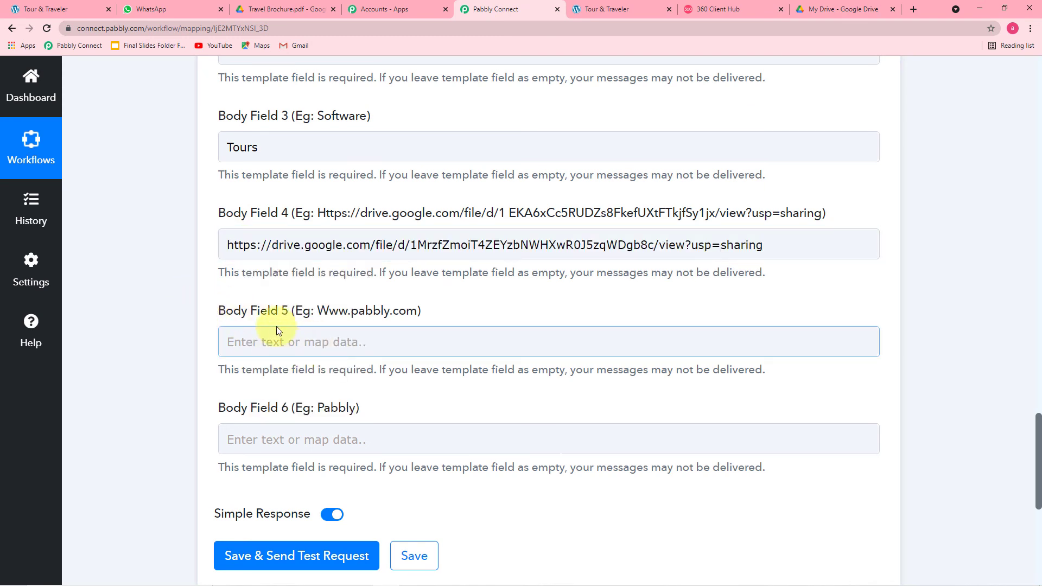
left_click(743, 7)
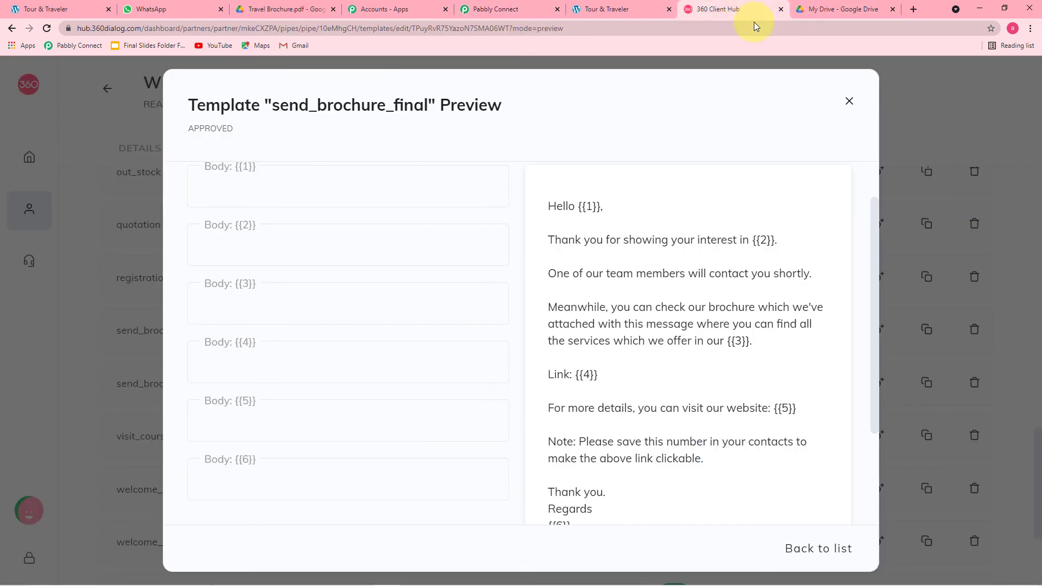
scroll(646, 296, "down", 2)
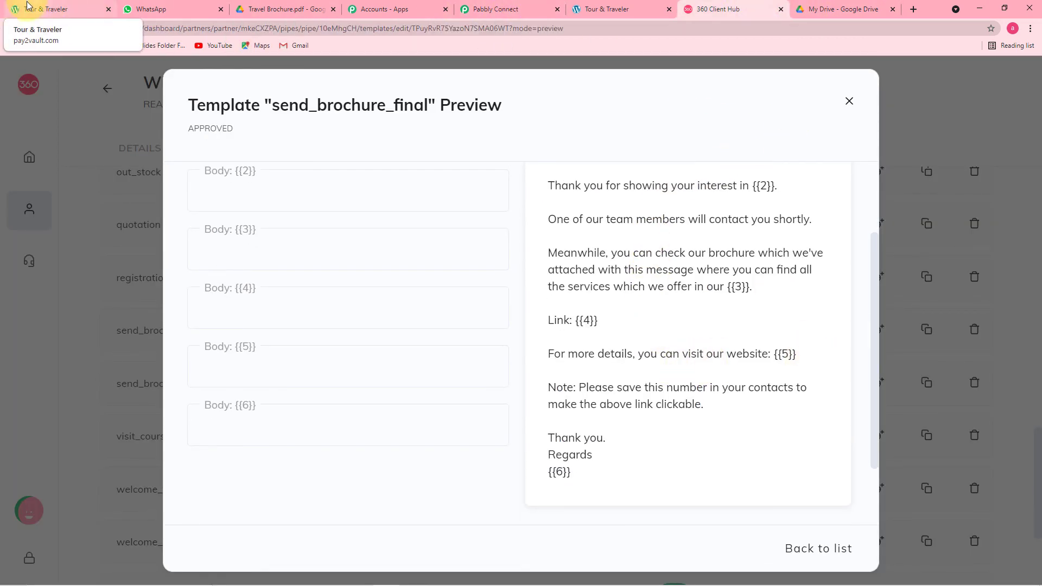
left_click(52, 11)
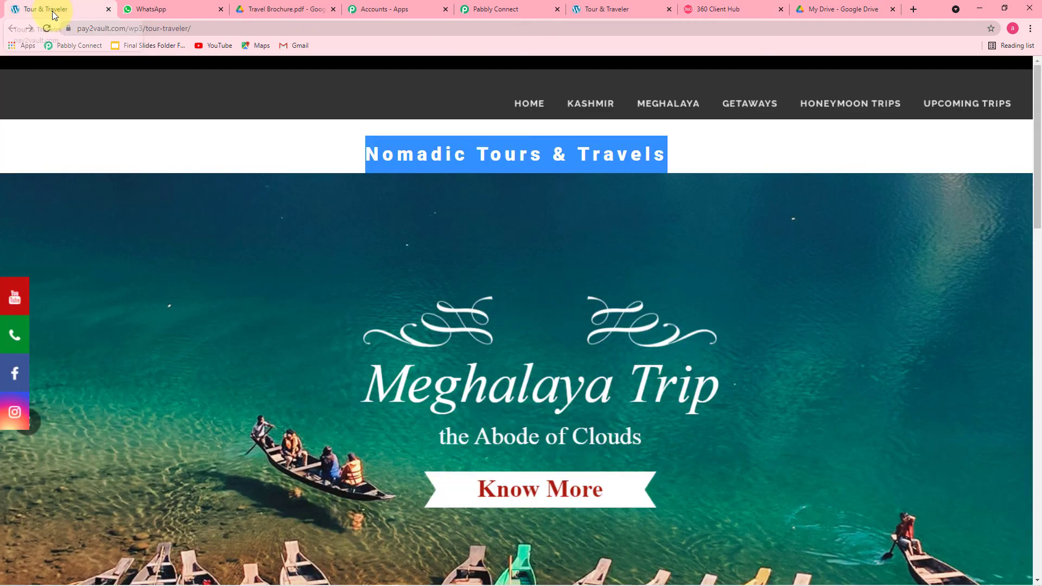
left_click(188, 27)
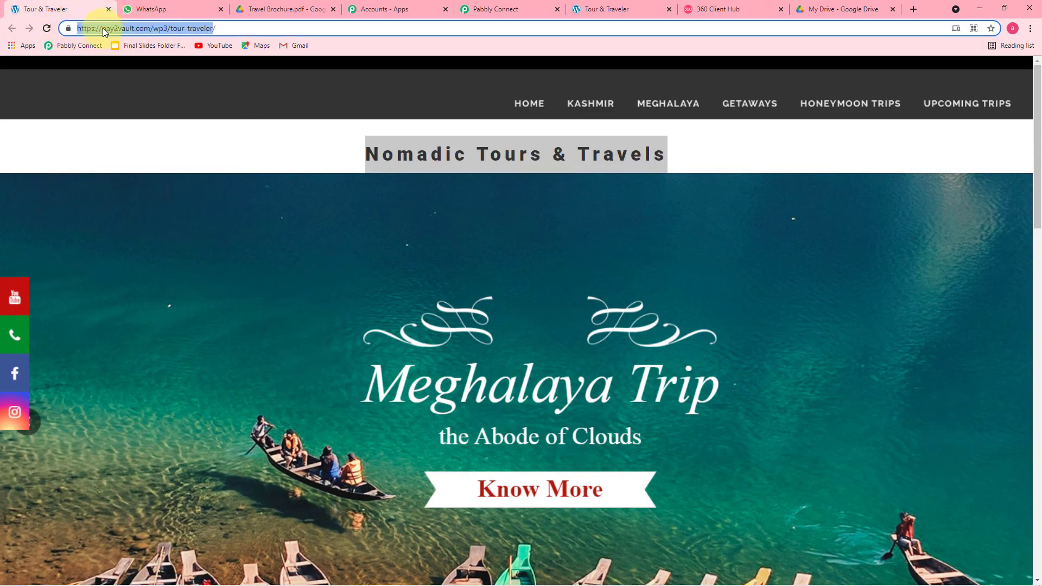
right_click(105, 31)
left_click(129, 95)
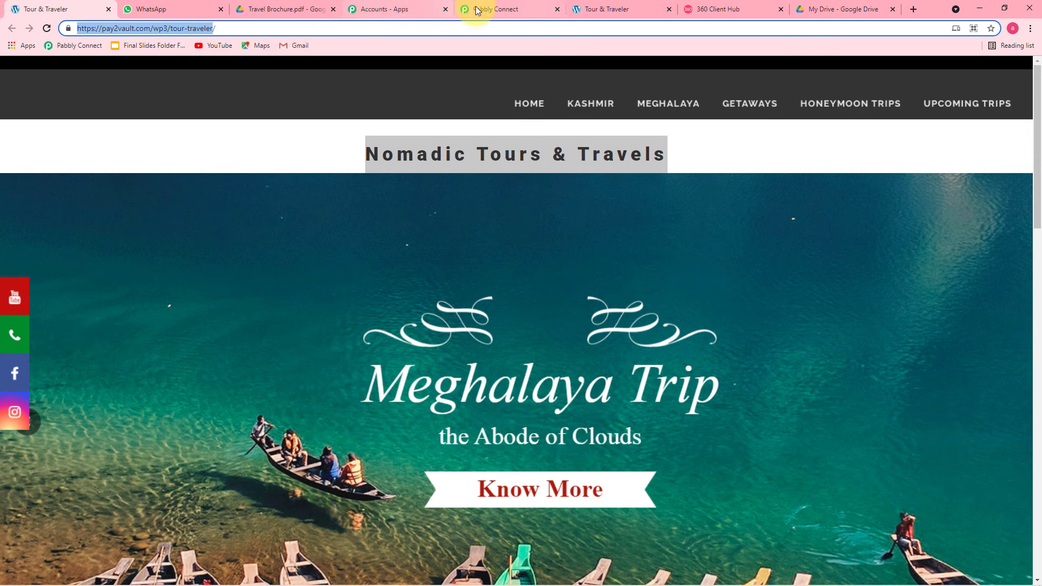
left_click(483, 11)
Paste the website URL into Body Field 5
right_click(288, 349)
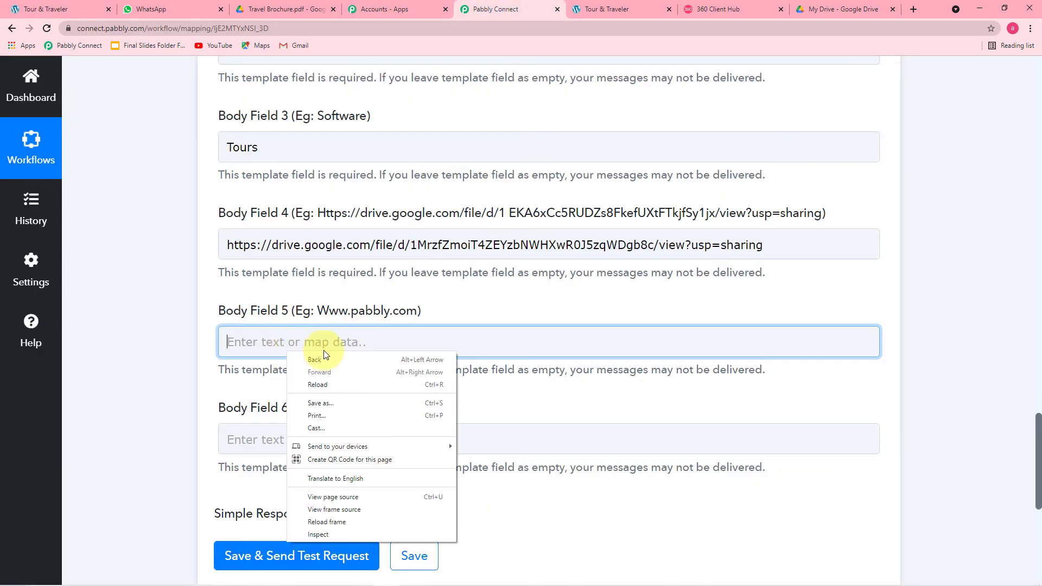
right_click(269, 336)
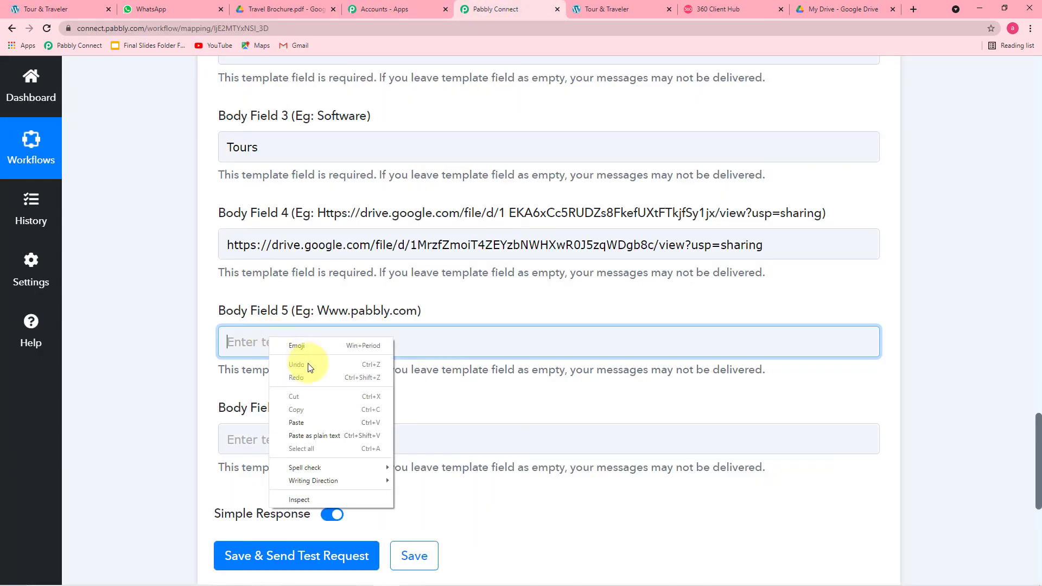
left_click(304, 425)
left_click(201, 370)
scroll(202, 372, "down", 2)
left_click(357, 331)
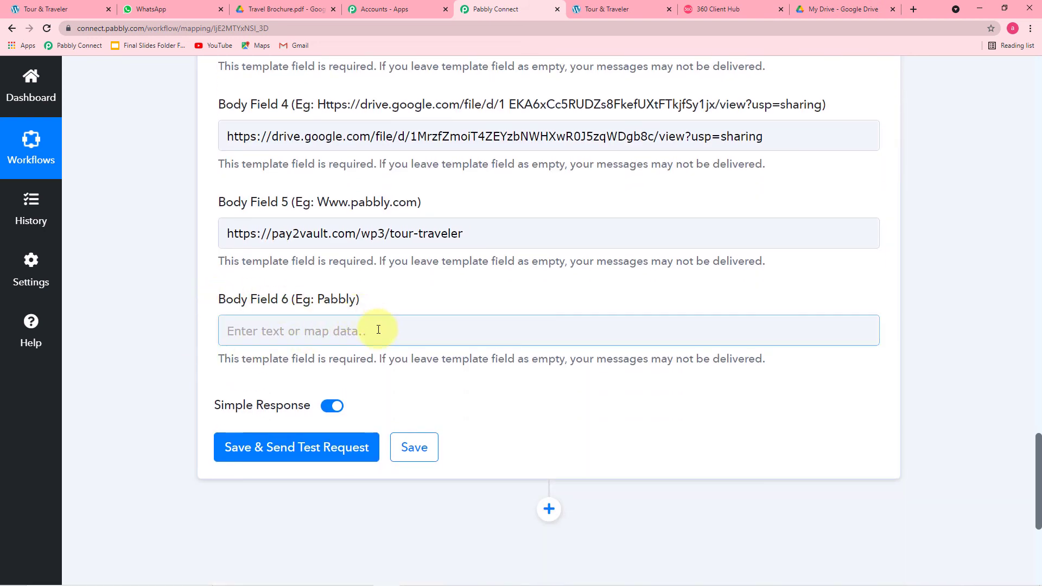
Copy the site heading 'Nomadic Tours & Travels' and paste it into Body Field 6
left_click(741, 10)
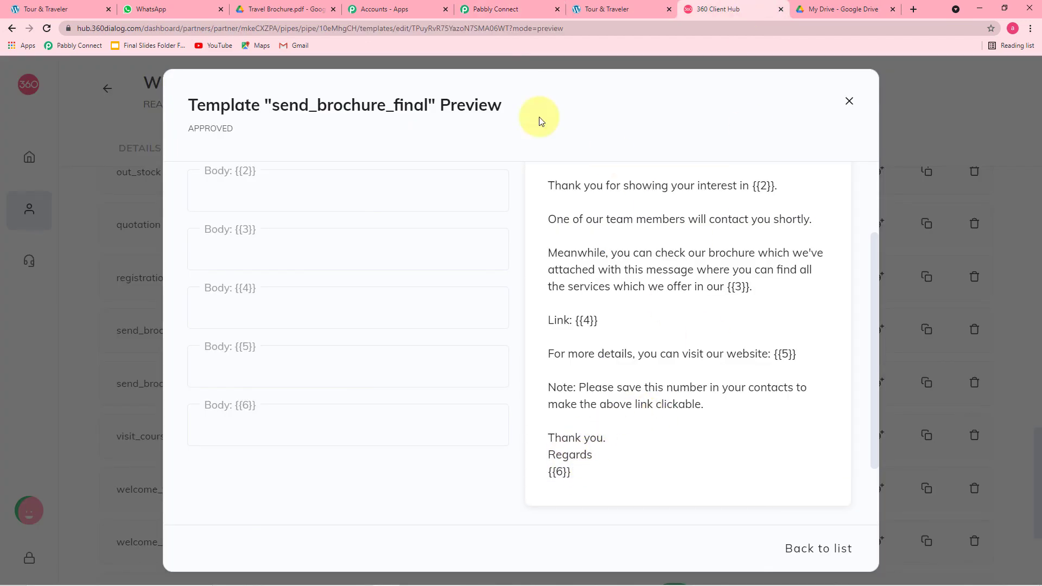
left_click(513, 7)
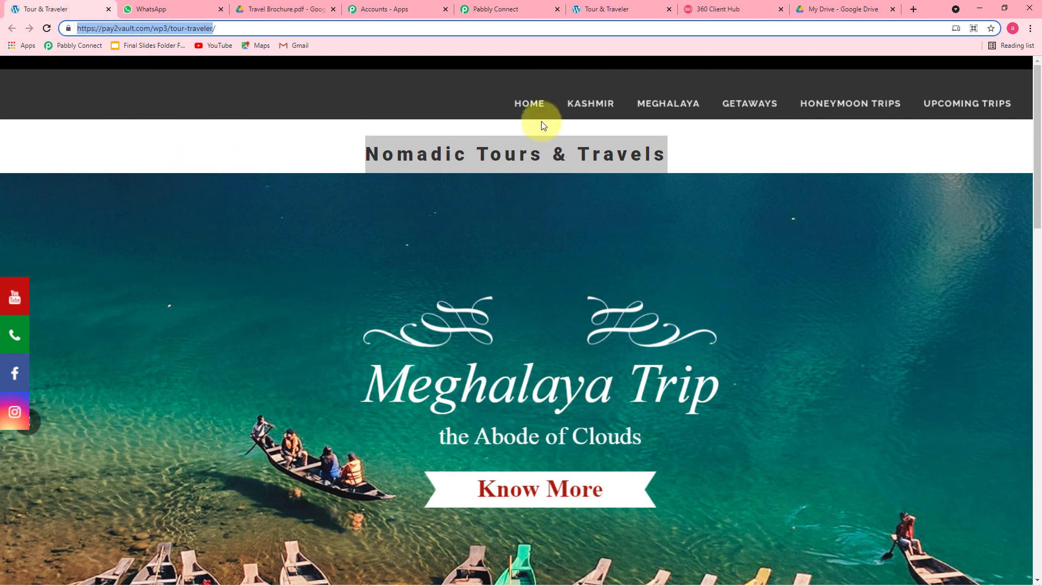
triple_click(370, 156)
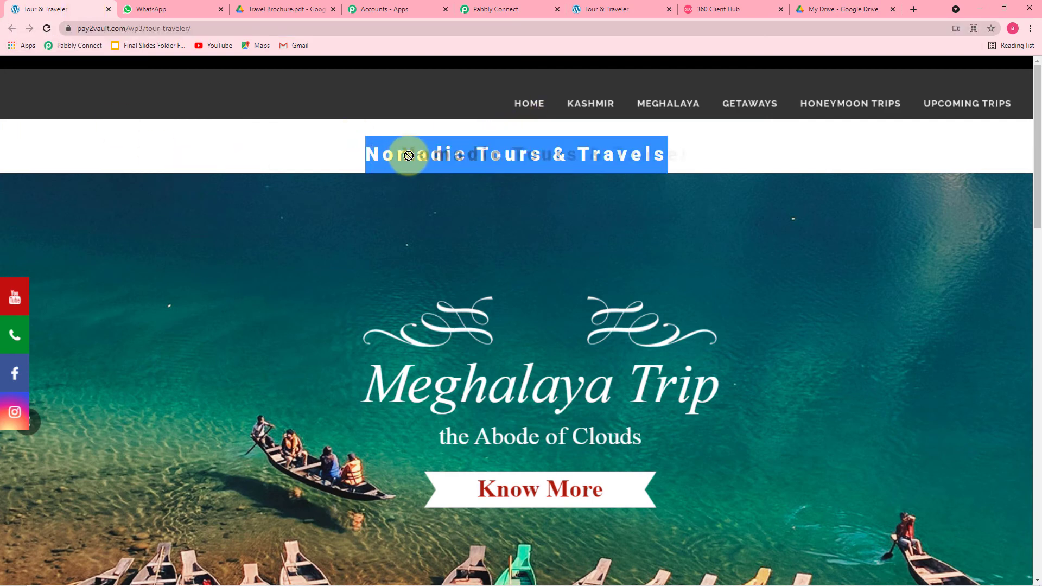
right_click(401, 161)
left_click(439, 169)
left_click(500, 10)
left_click(320, 331)
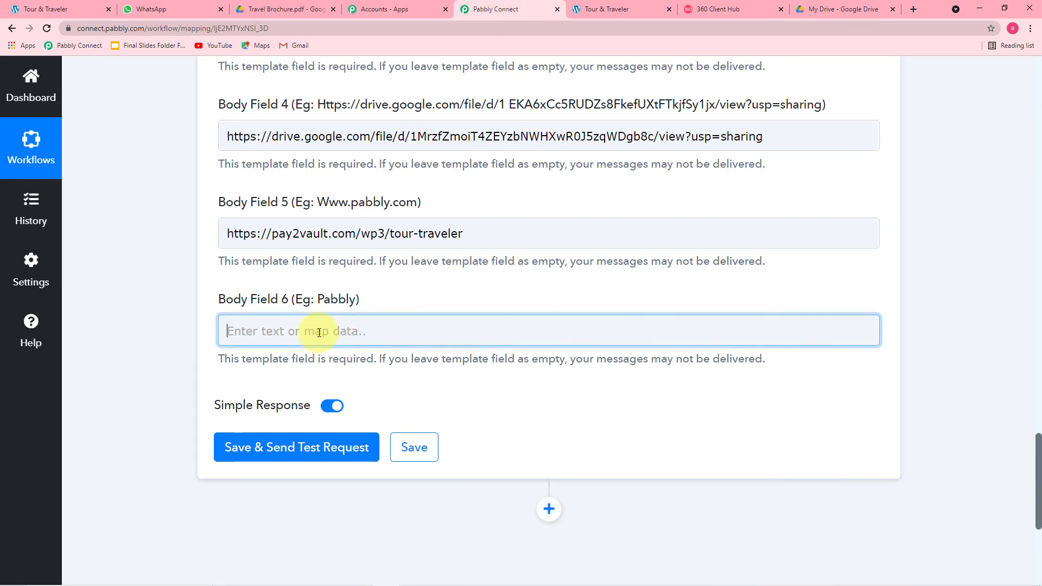
right_click(320, 336)
left_click(347, 415)
left_click(181, 297)
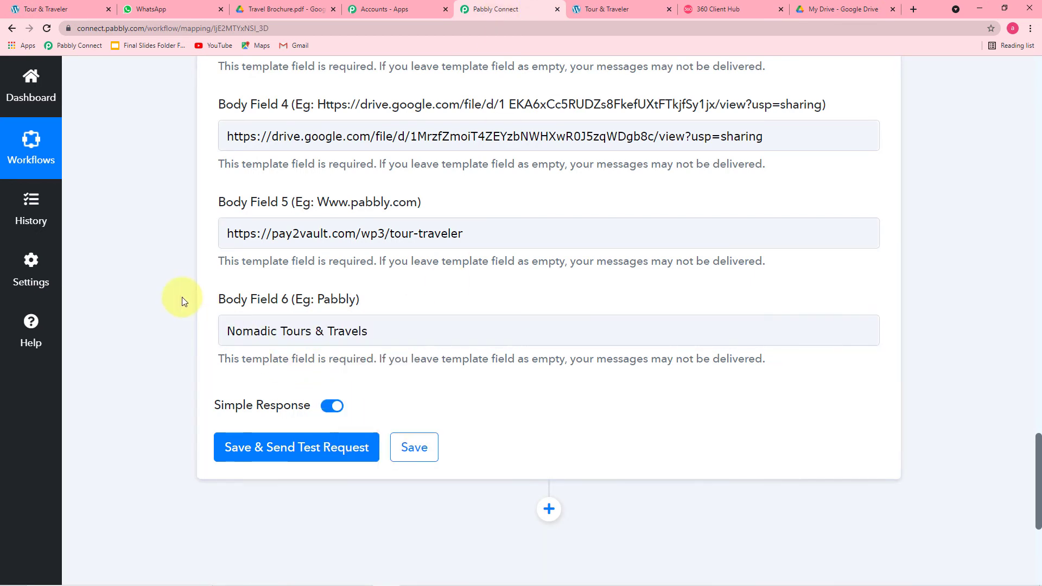
Save the action and send a test request, getting Meta Api Status stable
scroll(181, 298, "up", 5)
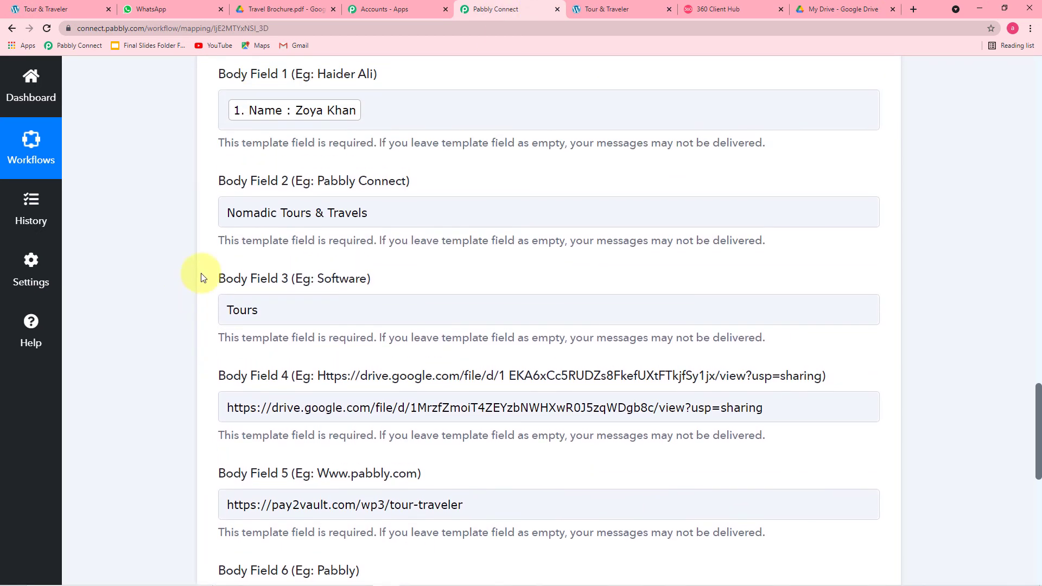
scroll(168, 194, "up", 1)
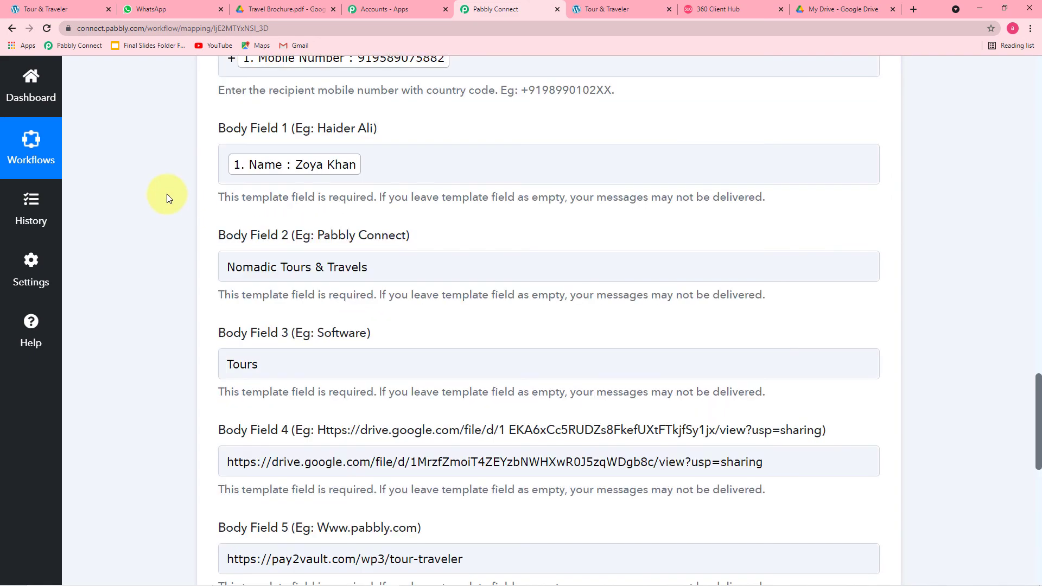
scroll(167, 194, "down", 8)
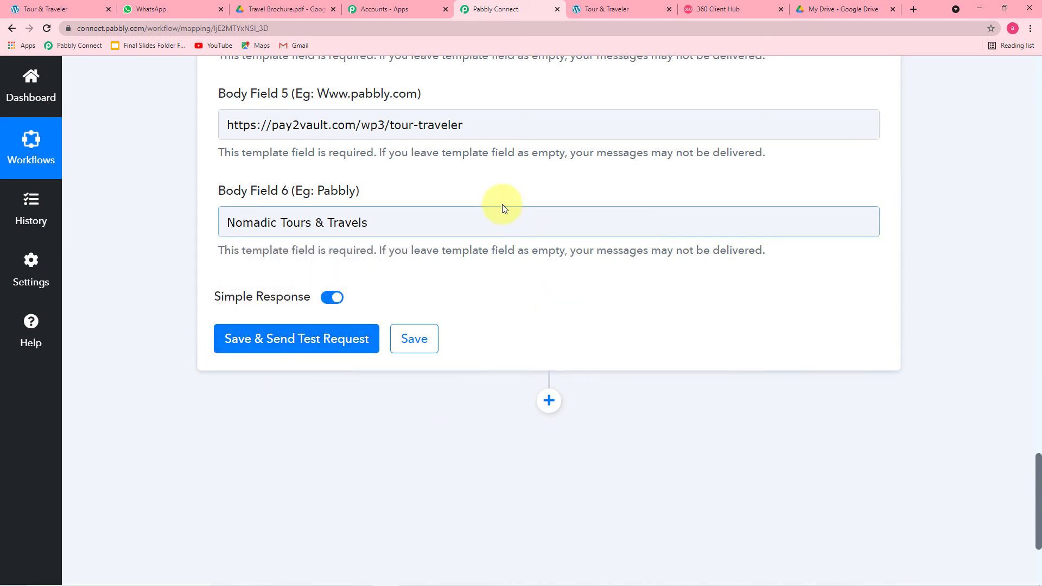
scroll(457, 186, "up", 4)
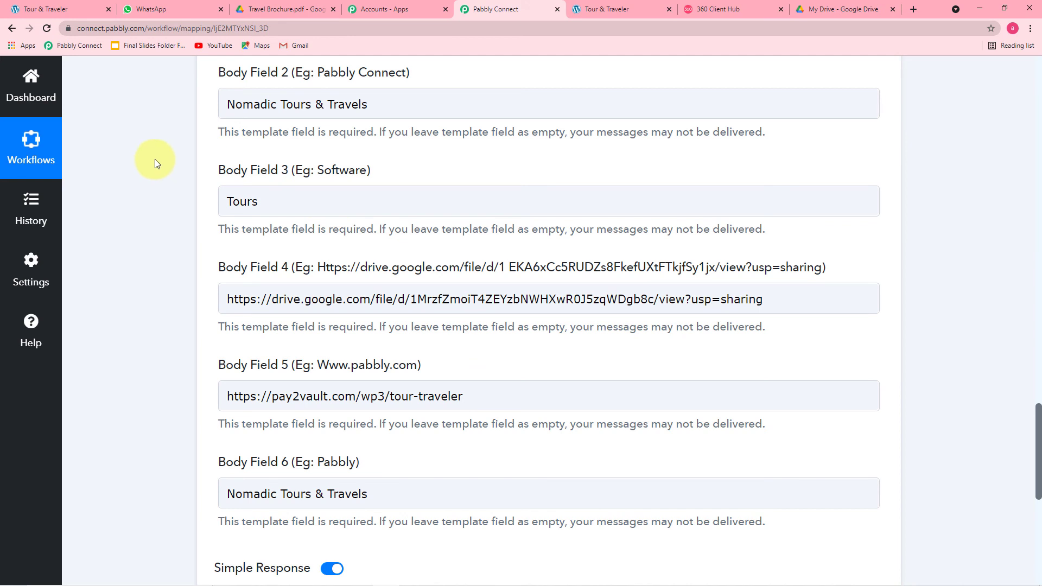
scroll(155, 158, "down", 3)
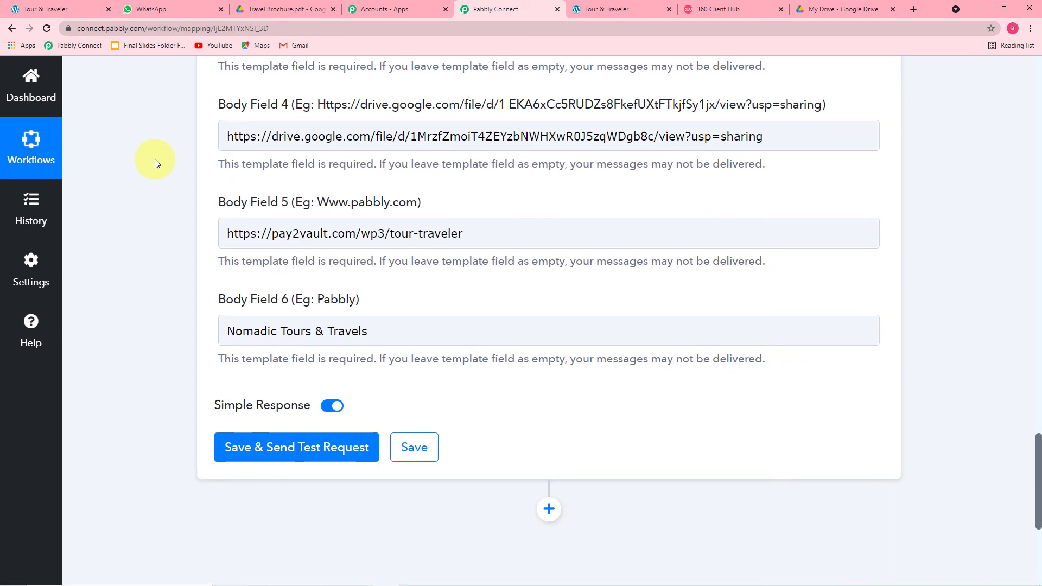
left_click(249, 460)
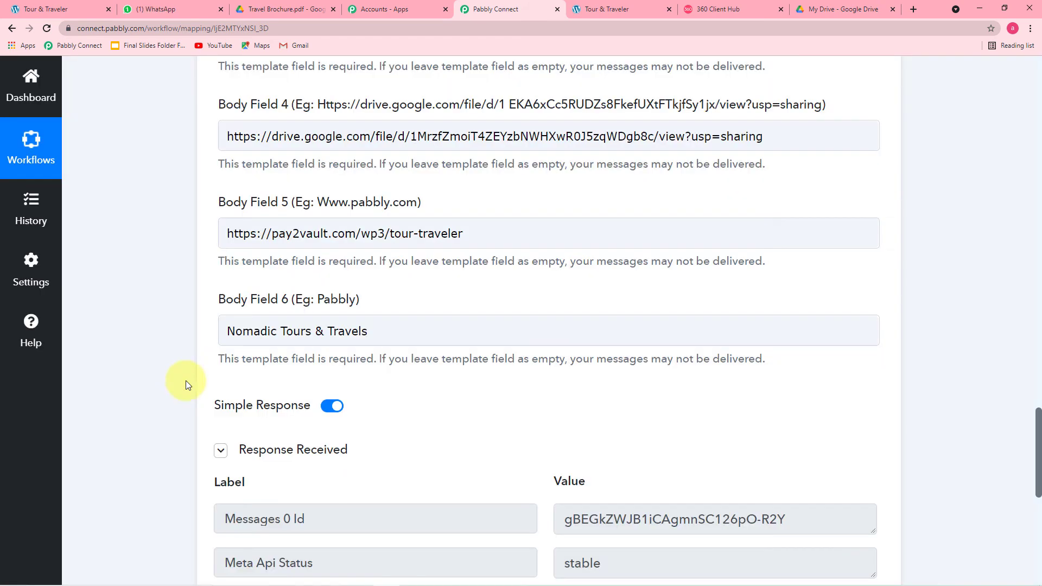
scroll(168, 322, "down", 4)
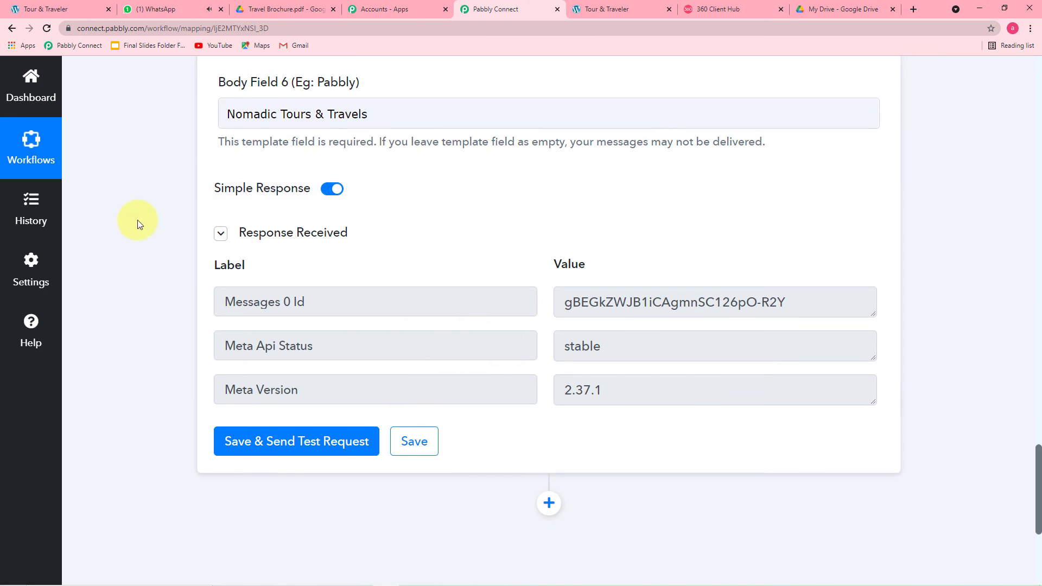
Read the delivered Nomadic Tours brochure message in WhatsApp, then return to the template preview
left_click(150, 14)
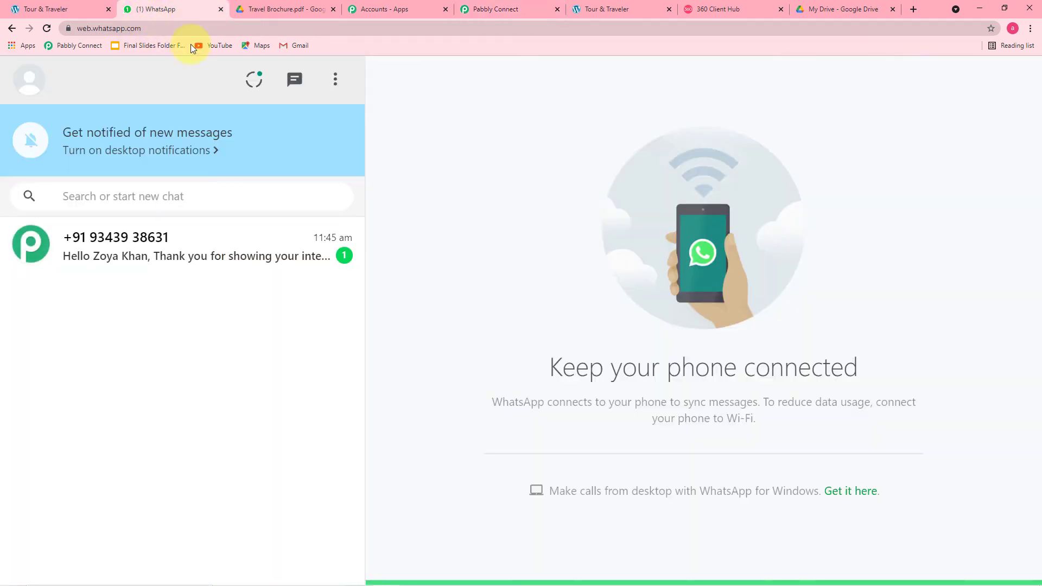
left_click(187, 263)
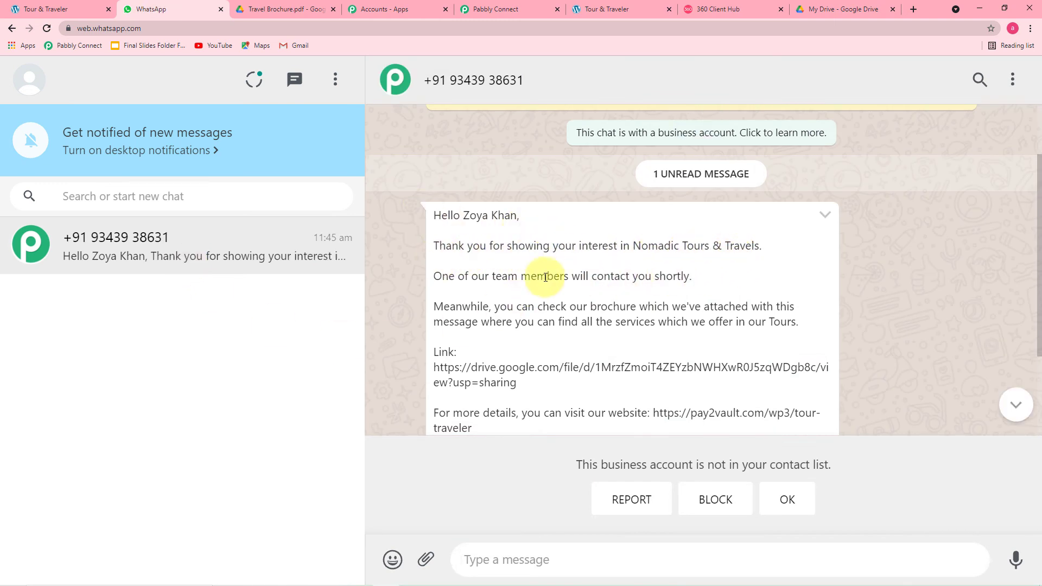
scroll(543, 301, "down", 1)
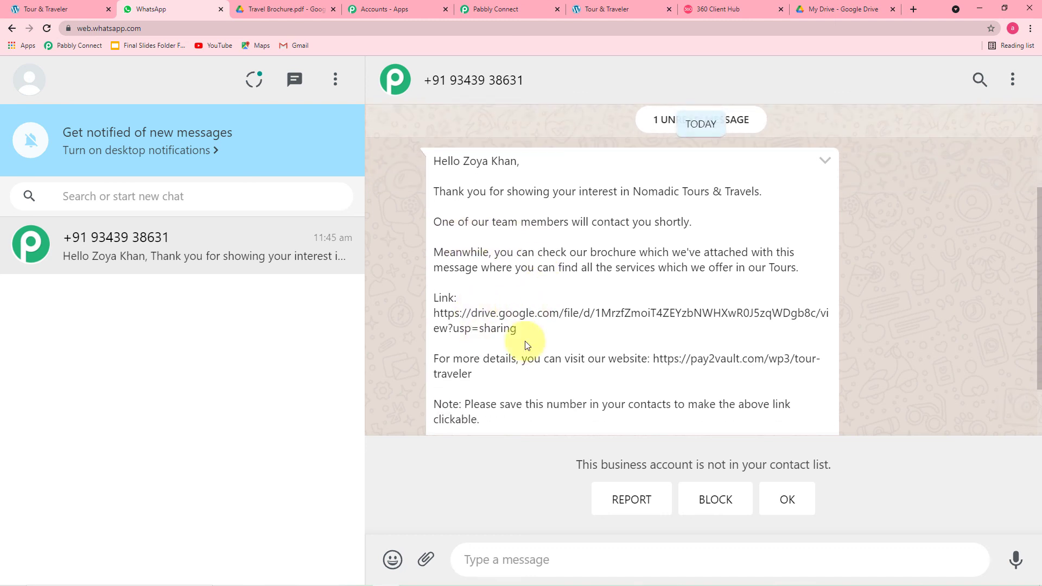
scroll(534, 282, "down", 1)
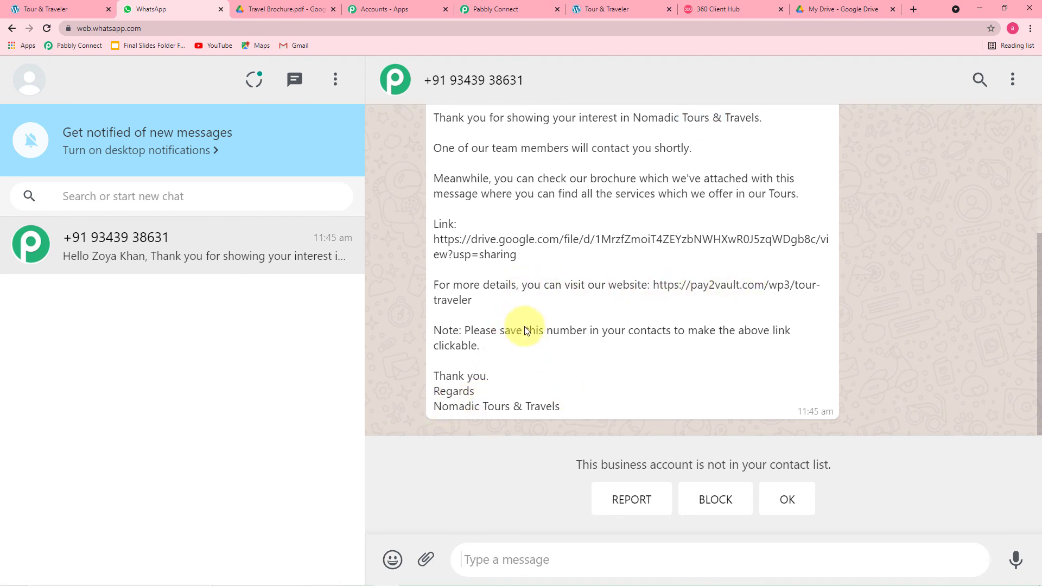
scroll(491, 304, "up", 1)
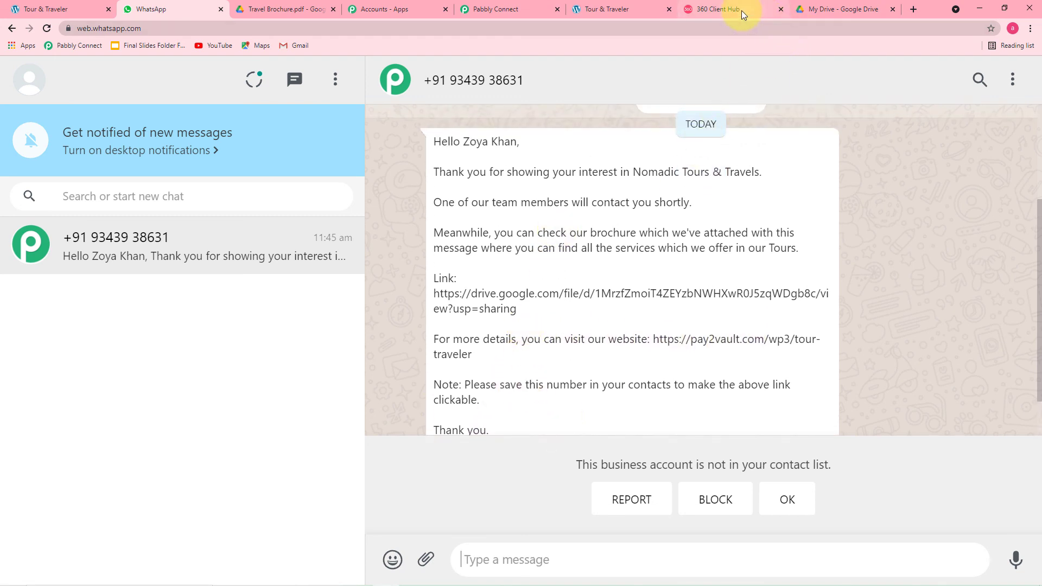
left_click(741, 11)
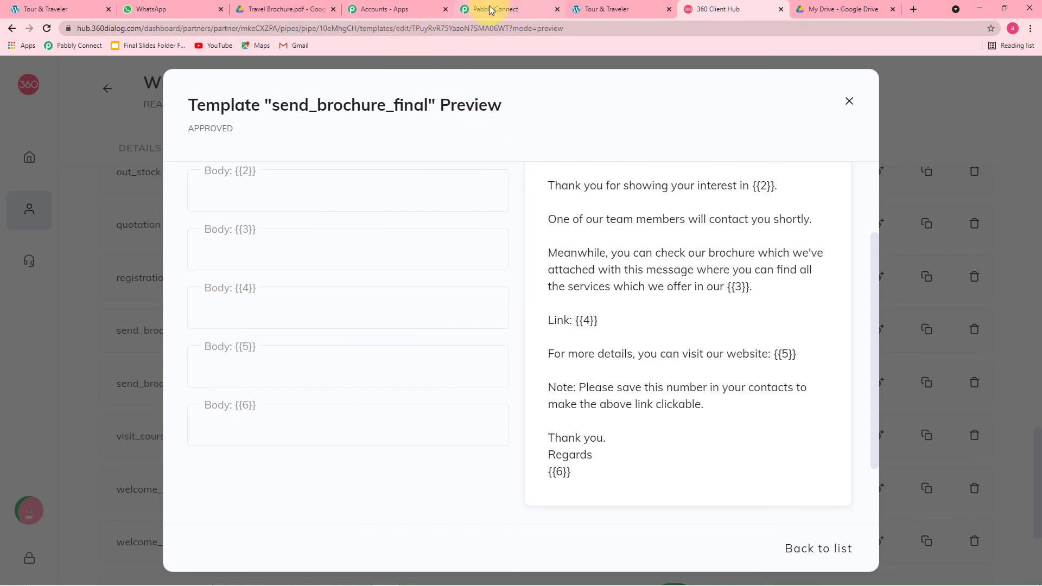
Review the Elementor trigger and 360Dialog action settings, then save the workflow
left_click(490, 9)
scroll(474, 264, "up", 8)
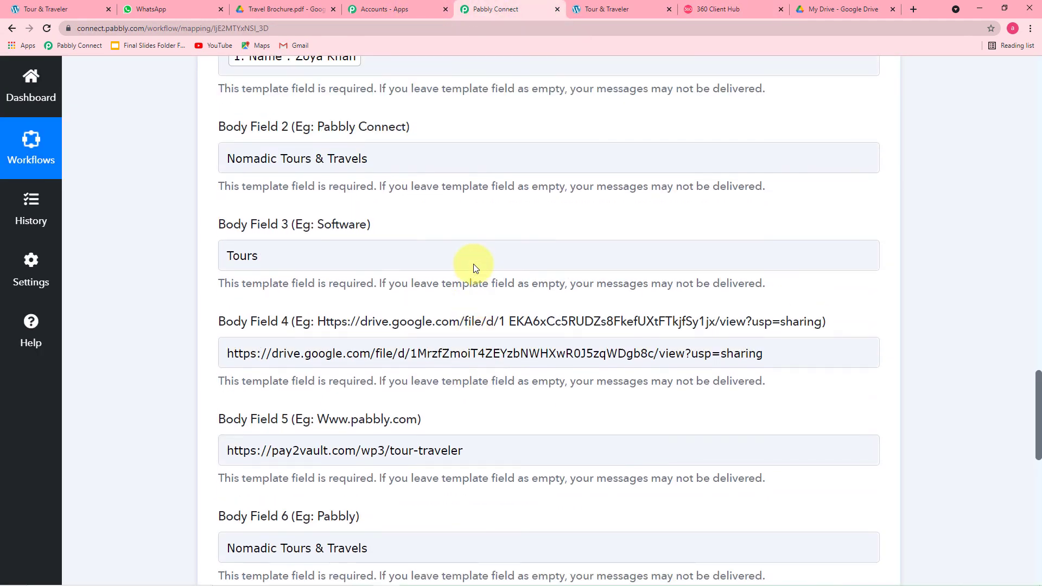
scroll(453, 232, "up", 4)
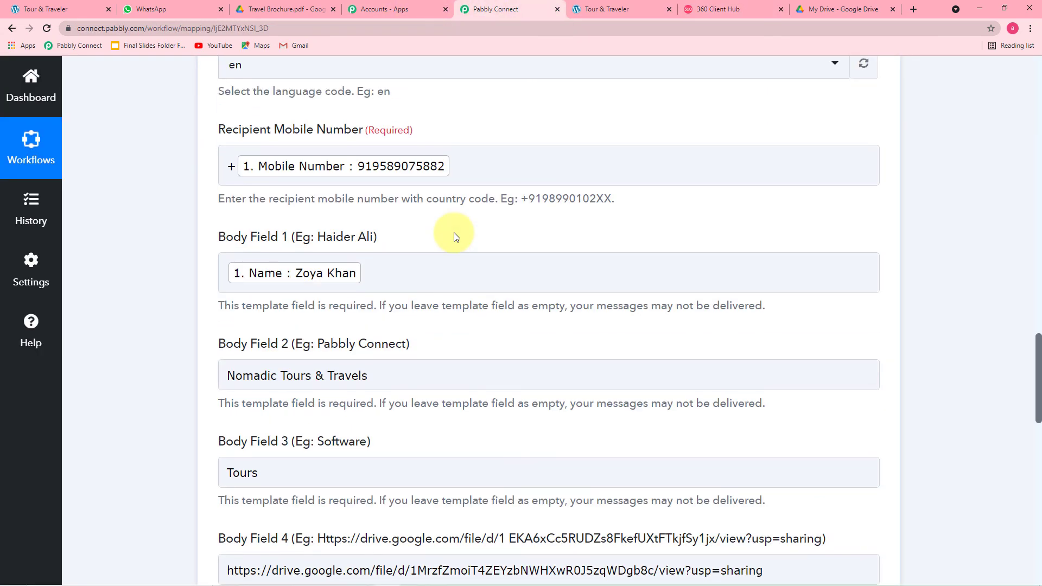
scroll(454, 233, "down", 12)
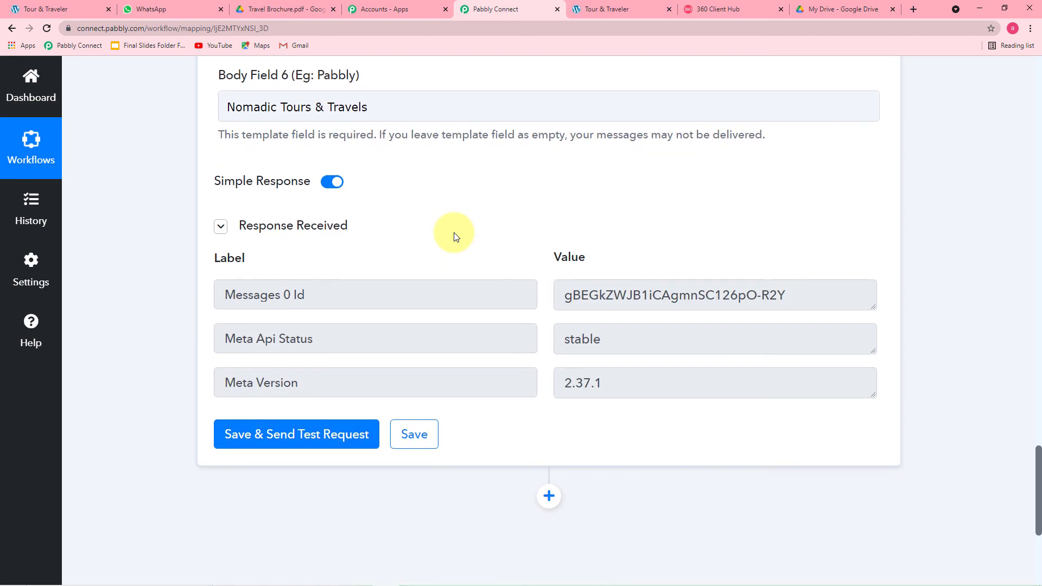
scroll(454, 232, "down", 3)
left_click_drag(1037, 494, 1038, 103)
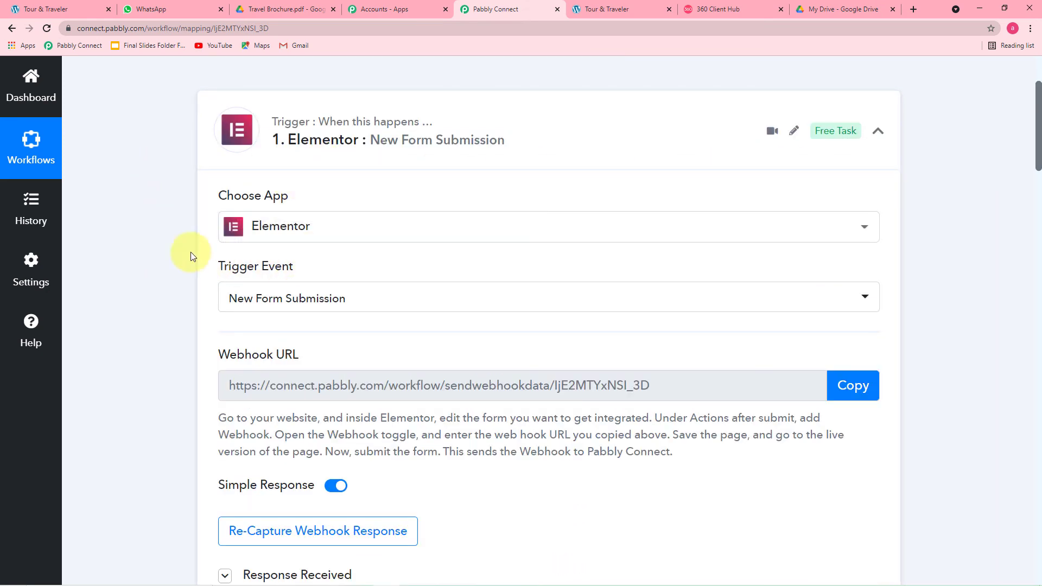
scroll(167, 264, "down", 4)
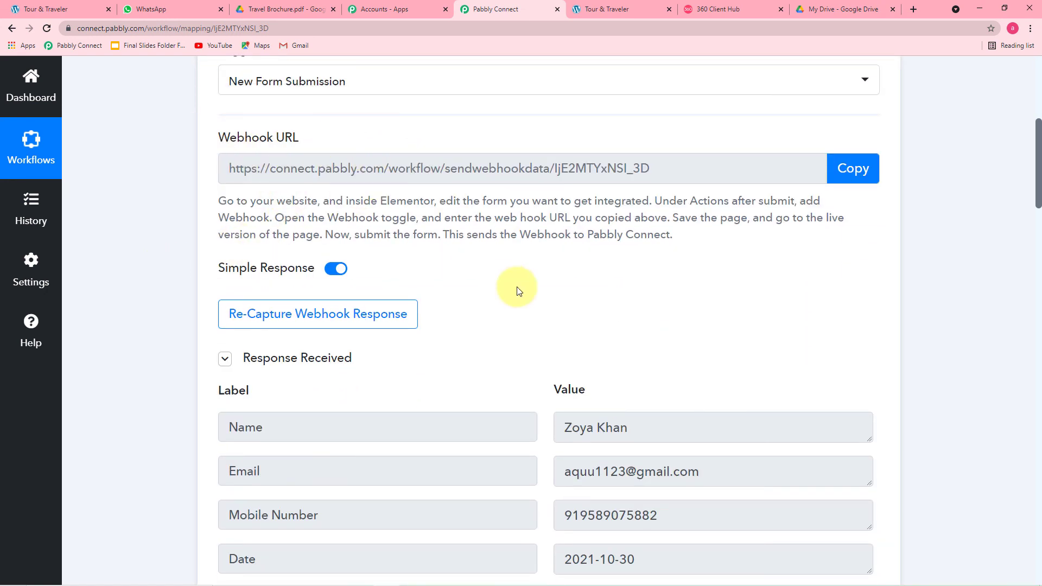
scroll(517, 292, "down", 2)
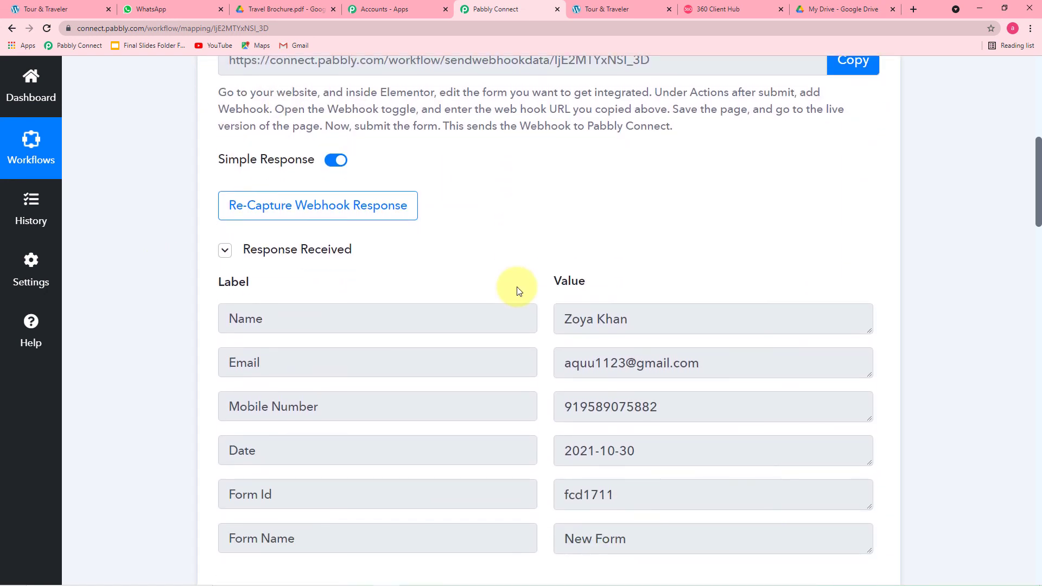
scroll(446, 276, "down", 2)
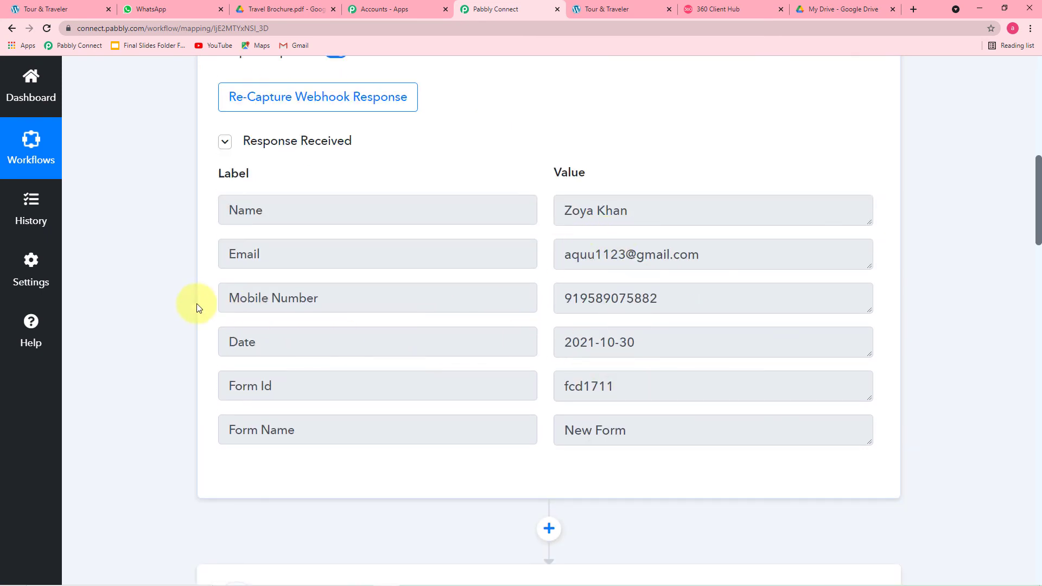
scroll(200, 304, "down", 5)
scroll(140, 315, "down", 1)
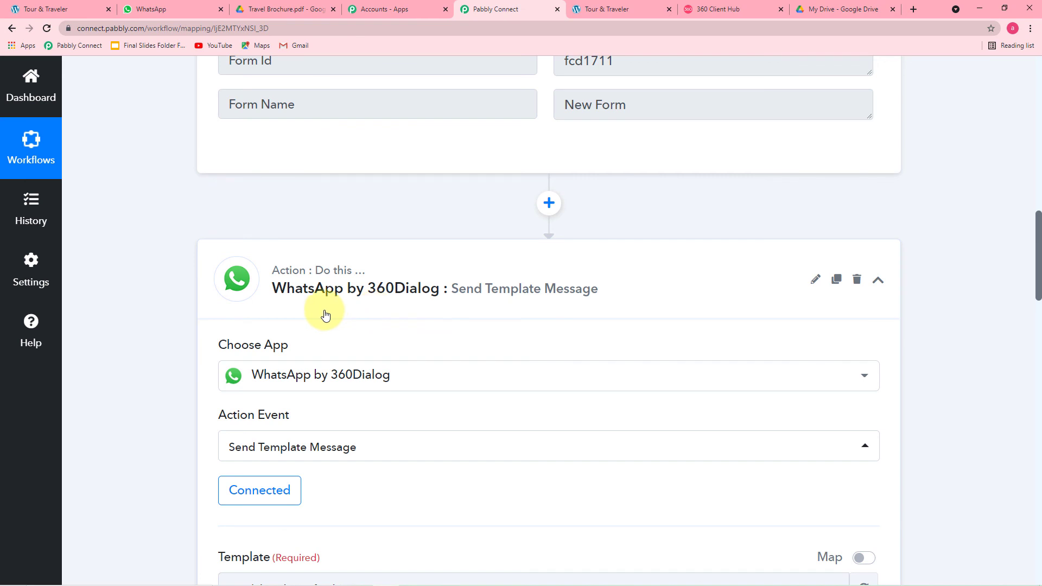
scroll(182, 324, "down", 3)
scroll(165, 325, "down", 2)
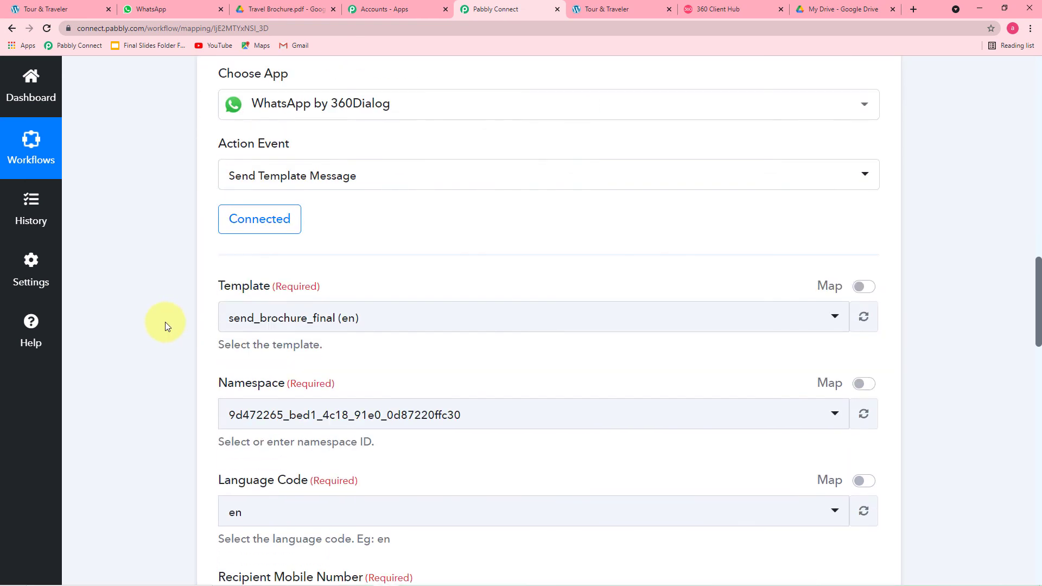
scroll(177, 320, "down", 3)
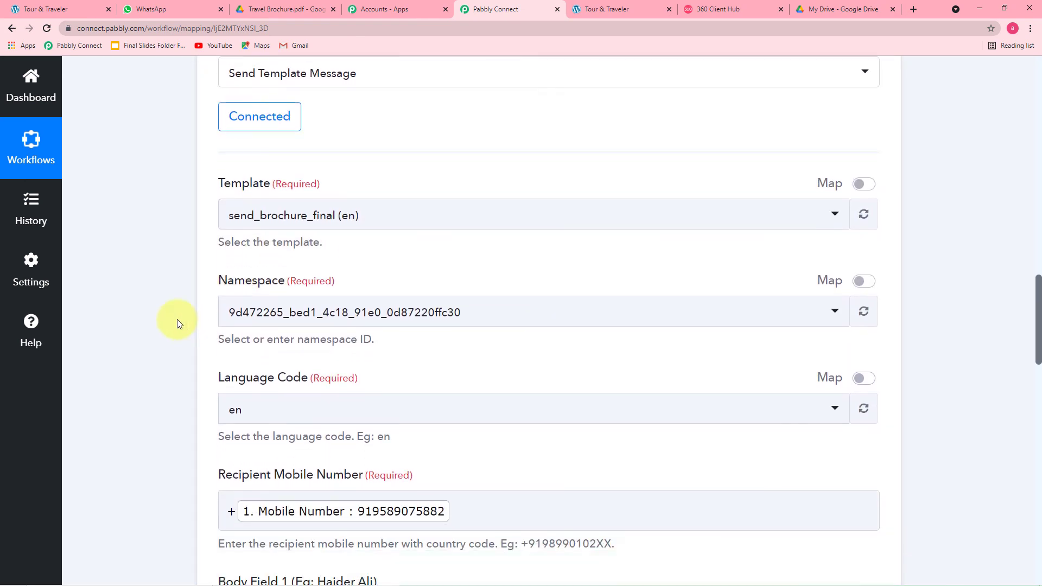
scroll(177, 320, "down", 9)
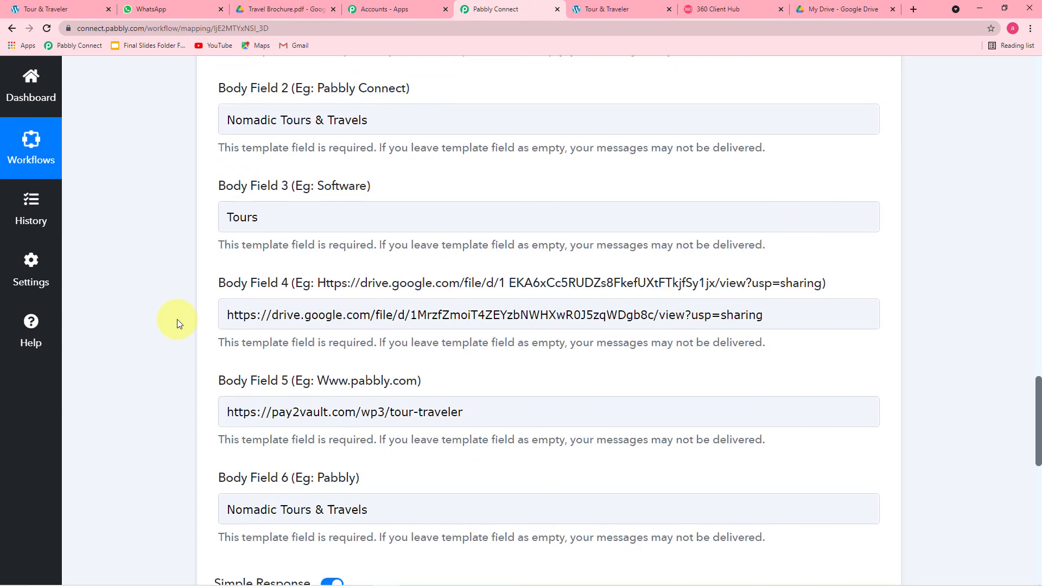
scroll(177, 323, "down", 3)
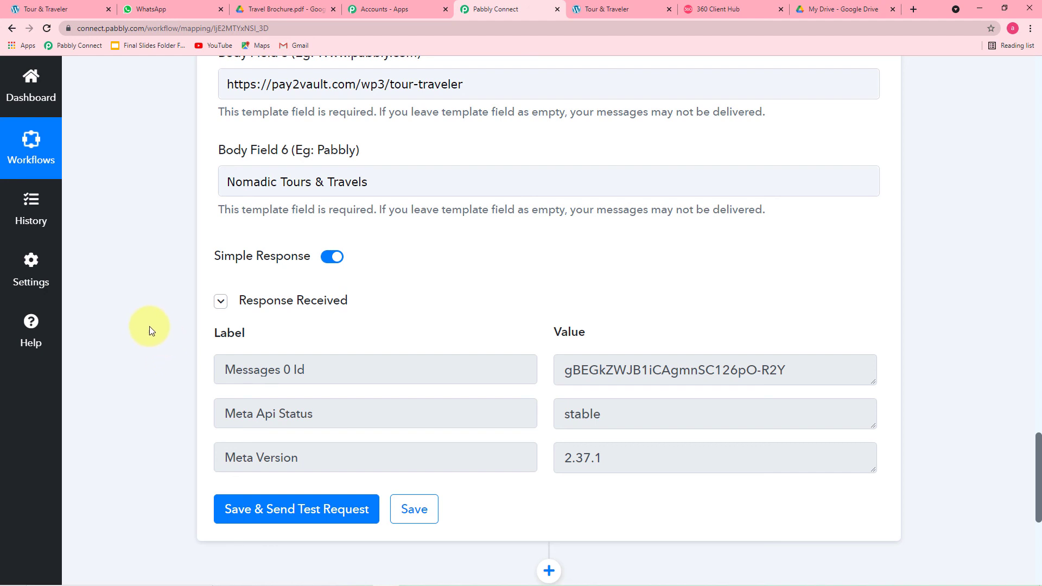
left_click(414, 509)
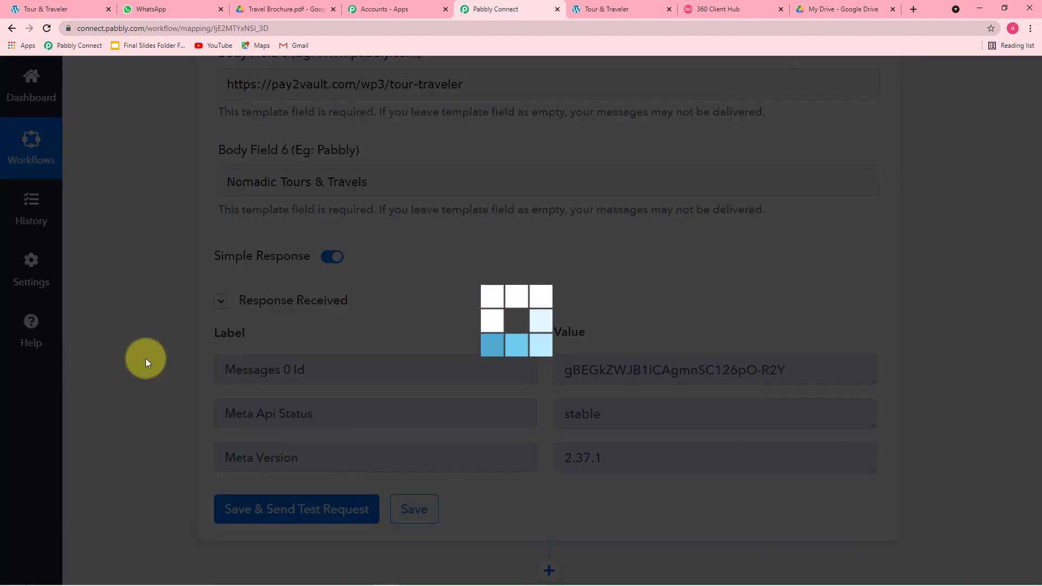